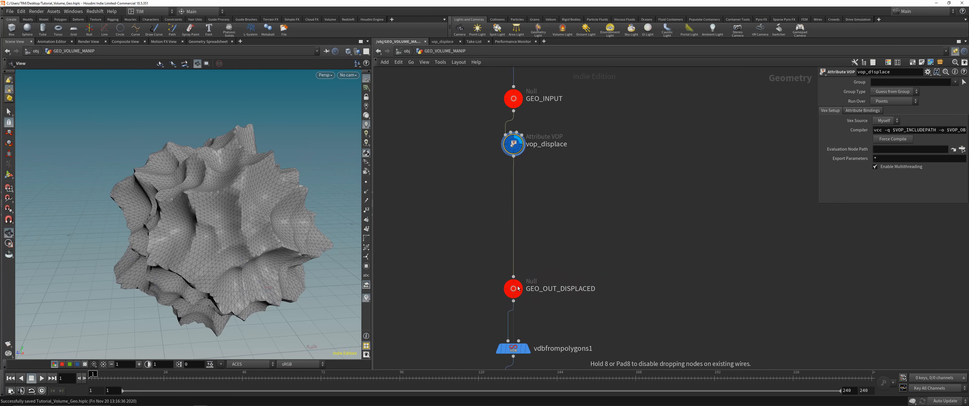
Step: Open the vop_displace network and set all offset components of the unified noise to -4.4
middle_click_drag(558, 176, 538, 225)
left_click_drag(210, 255, 177, 187)
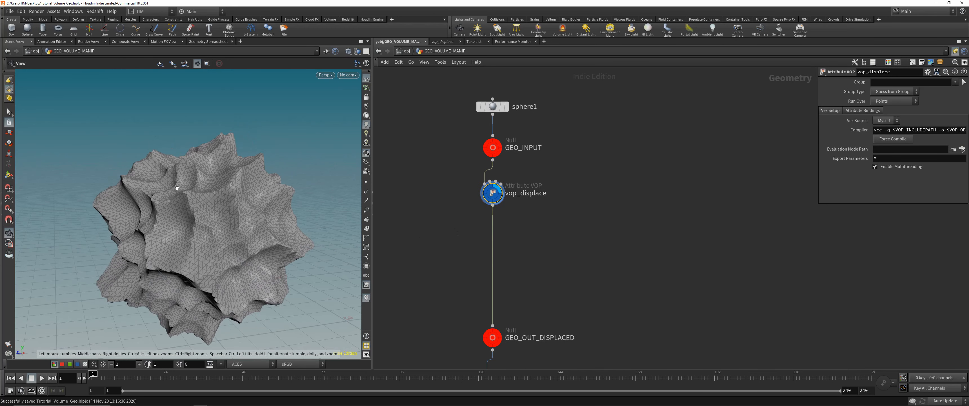
double_click(492, 194)
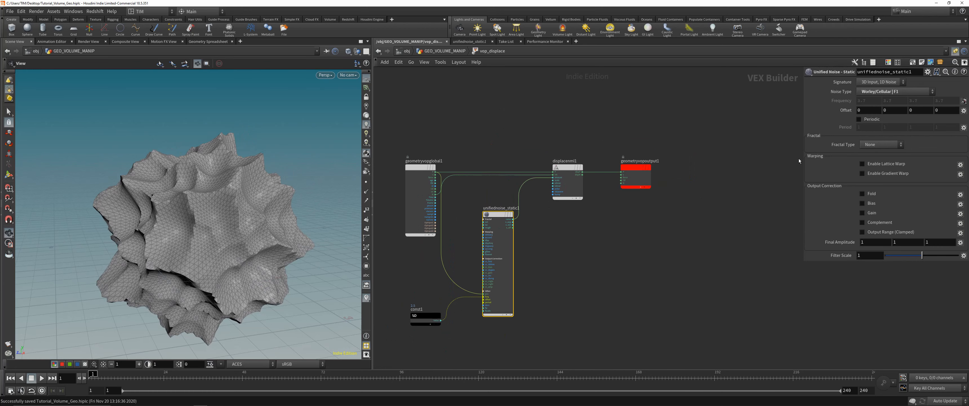
middle_click_drag(837, 109, 862, 106)
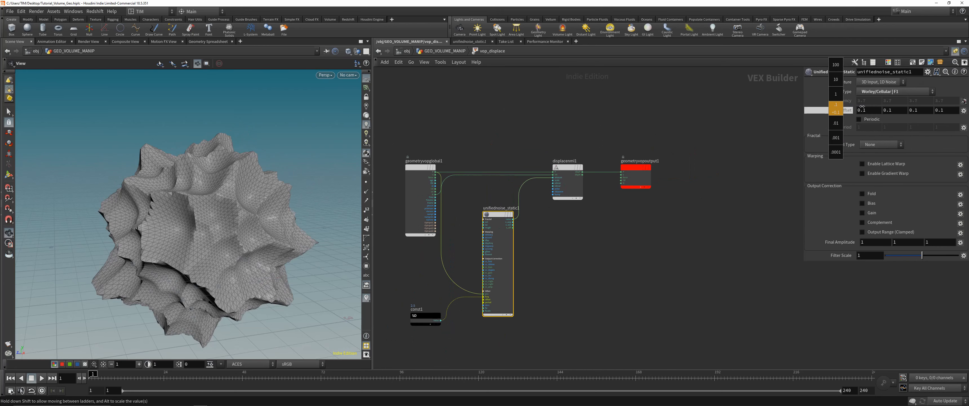
middle_click_drag(715, 175, 712, 174)
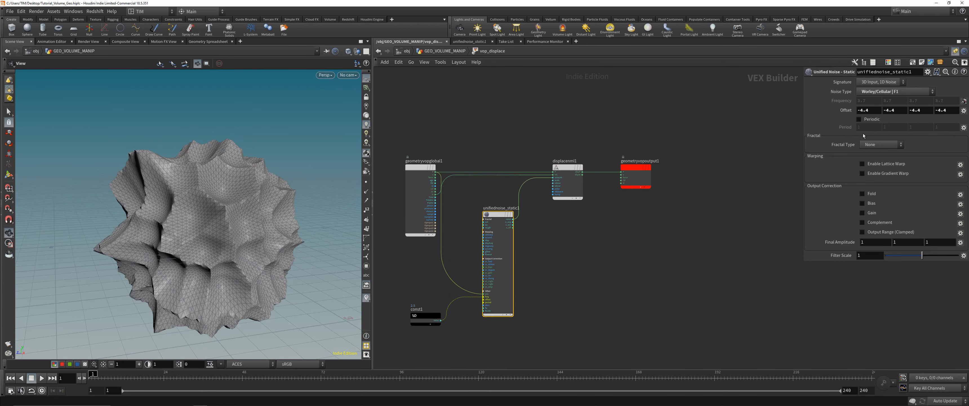
Step: Try the Standard (fBm) fractal type on the unified noise and set it back to None
left_click(871, 146)
left_click(872, 154)
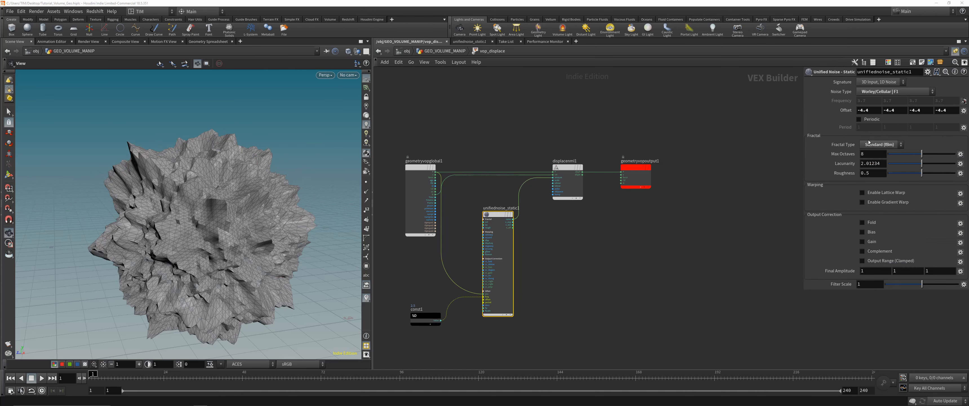
left_click(868, 148)
left_click(868, 141)
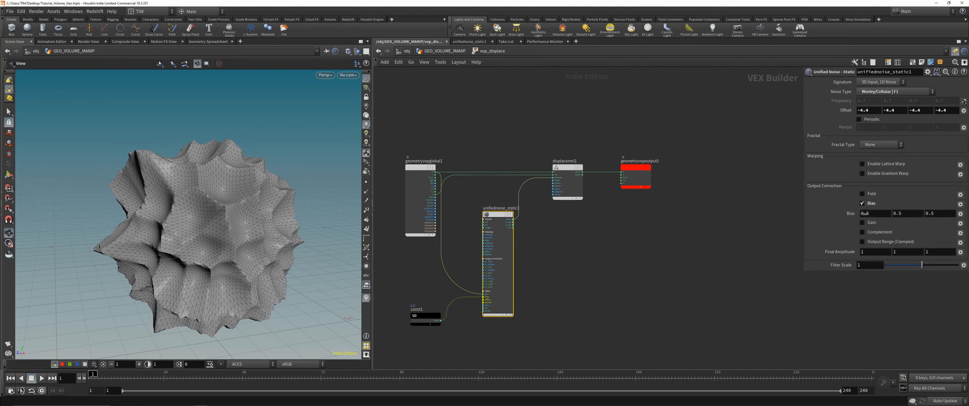
Step: Try an output correction bias of 0.9 on the noise's first component and disable the bias again
middle_click_drag(863, 213, 884, 209)
scroll(291, 186, "down", 5)
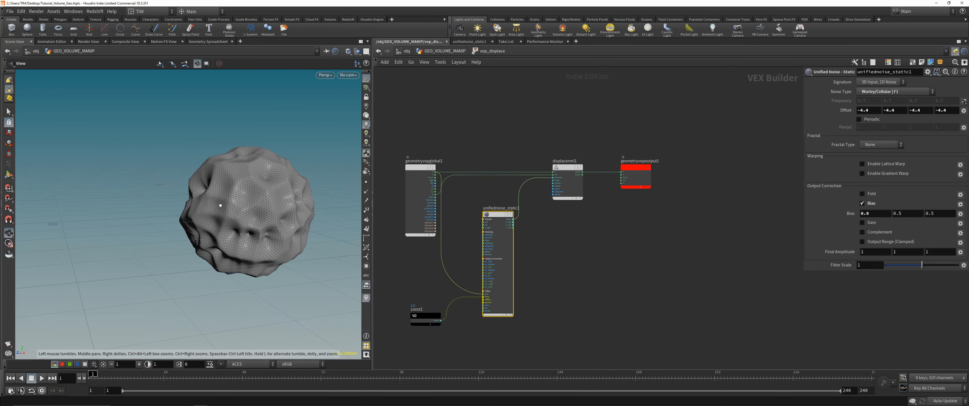
left_click_drag(219, 203, 265, 193)
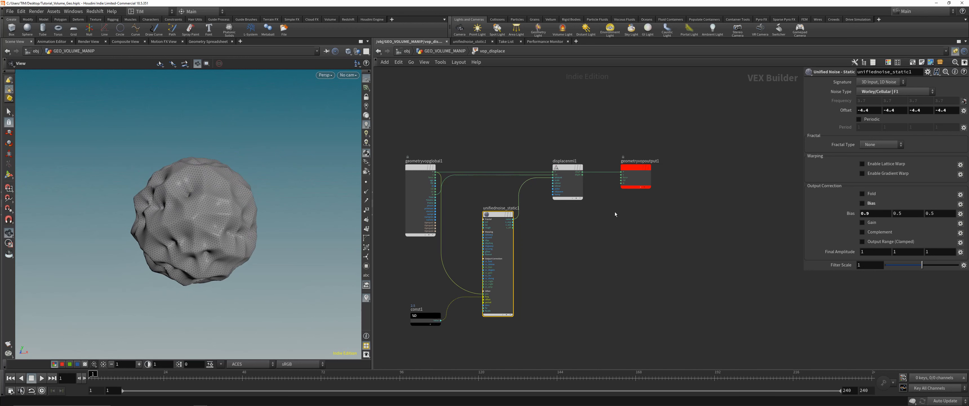
scroll(212, 216, "up", 5)
left_click_drag(212, 216, 194, 227)
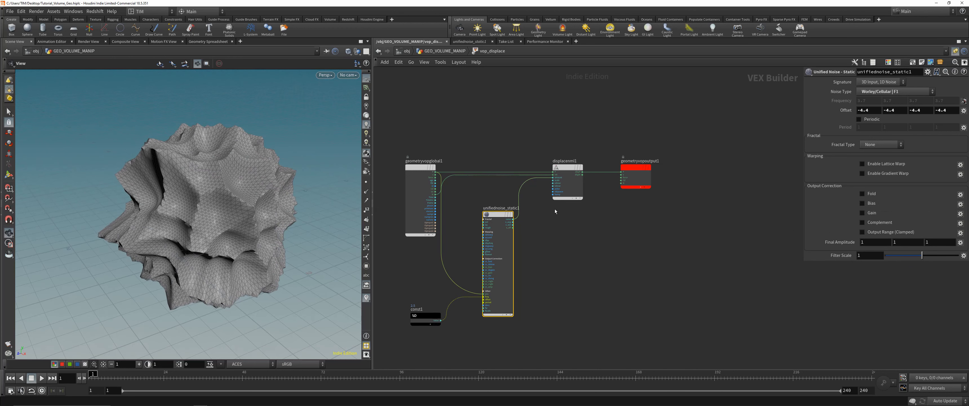
Step: Save the scene, return to the geometry network and insert a displayed Smooth node between vop_displace and GEO_OUT_DISPLACED
key("ctrl+s")
key("u")
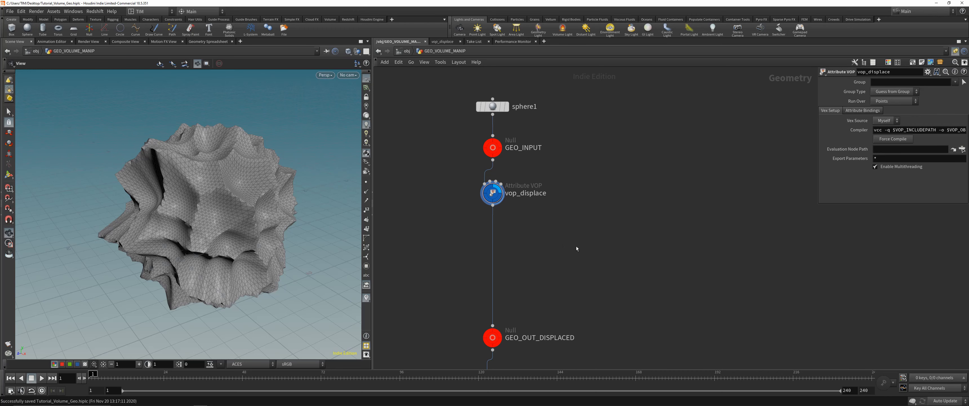
key("Tab")
type("smo")
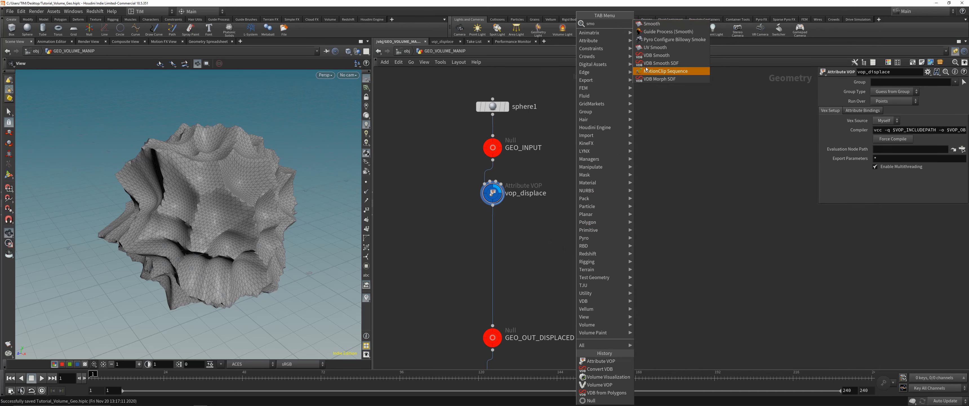
left_click(651, 24)
left_click(566, 260)
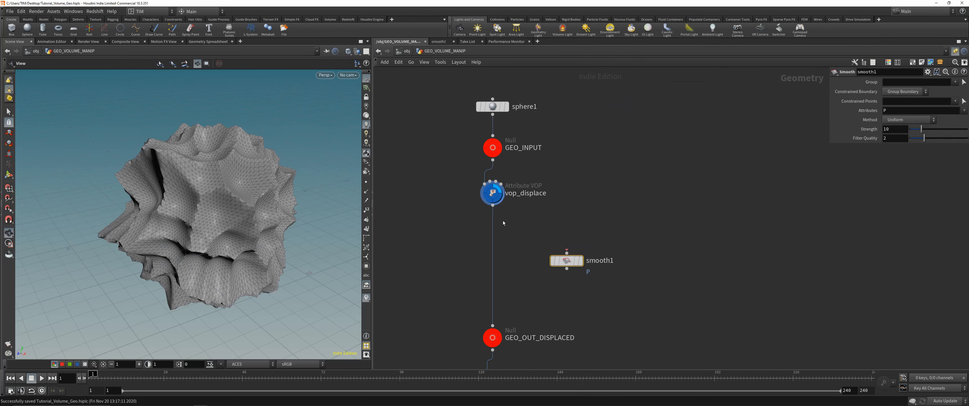
left_click(492, 205)
left_click(567, 251)
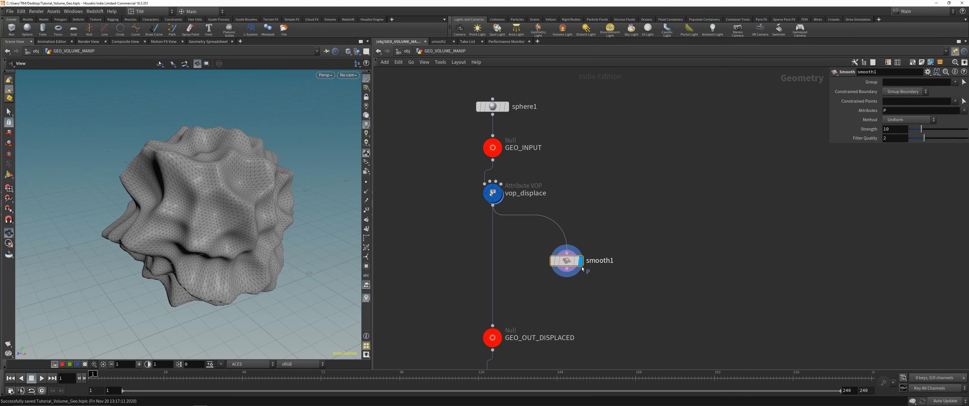
left_click_drag(568, 263, 495, 244)
left_click_drag(222, 222, 226, 165)
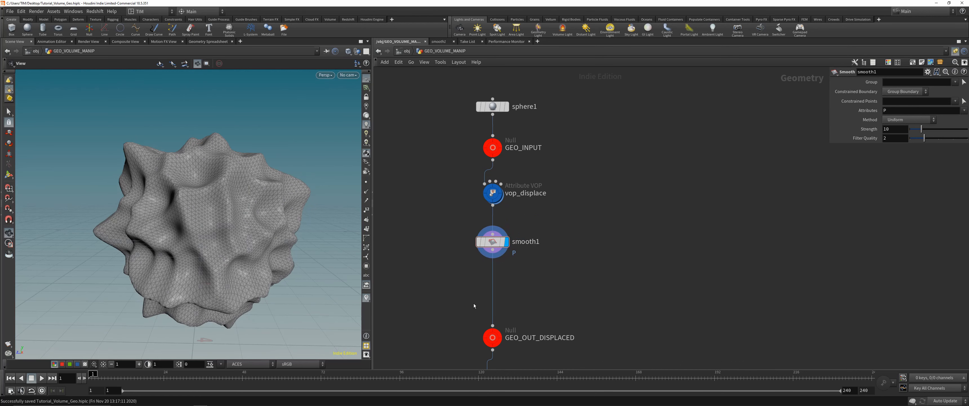
Step: Display the output of the convertvdb1 node to check how the smoothed input affects the converted mesh
scroll(473, 303, "down", 3)
middle_click_drag(537, 311, 578, 205)
left_click(530, 213)
left_click(526, 251)
left_click(526, 322)
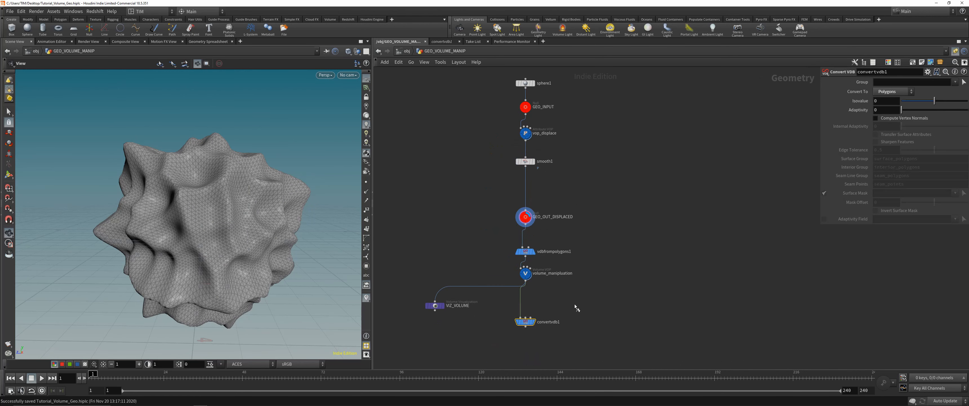
key("r")
left_click_drag(199, 206, 159, 194)
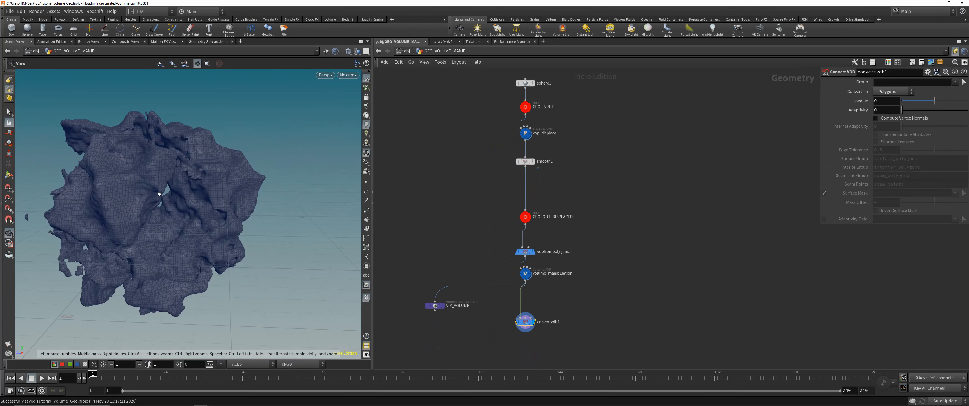
Step: Set the voxel size of vdbfrompolygons1 to 0.01
left_click(525, 252)
left_click(875, 82)
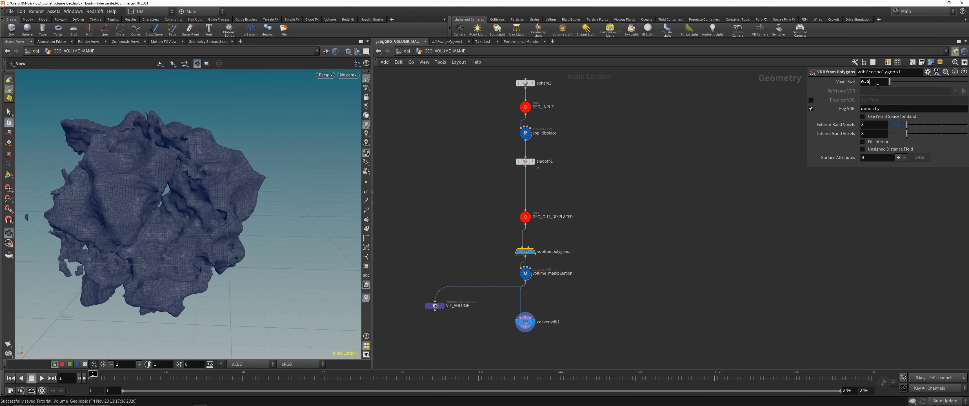
type("0.01")
key("Return")
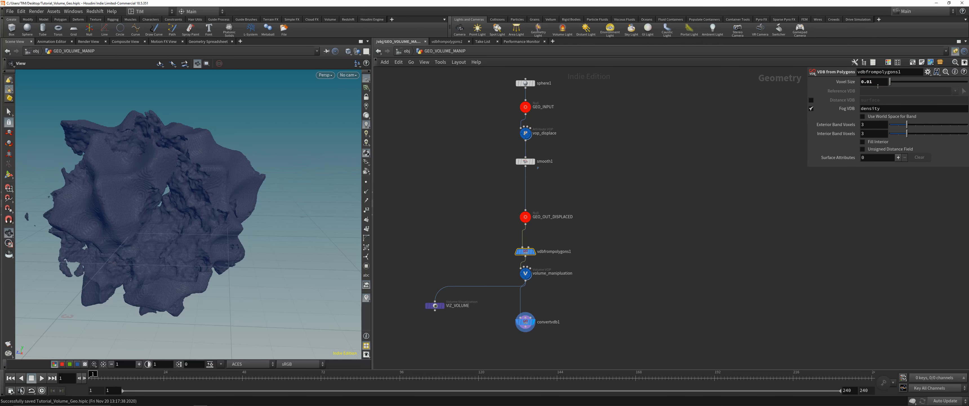
Step: Add a Reverse node after convertvdb1, display its output and save the scene
key("Tab")
type("rever")
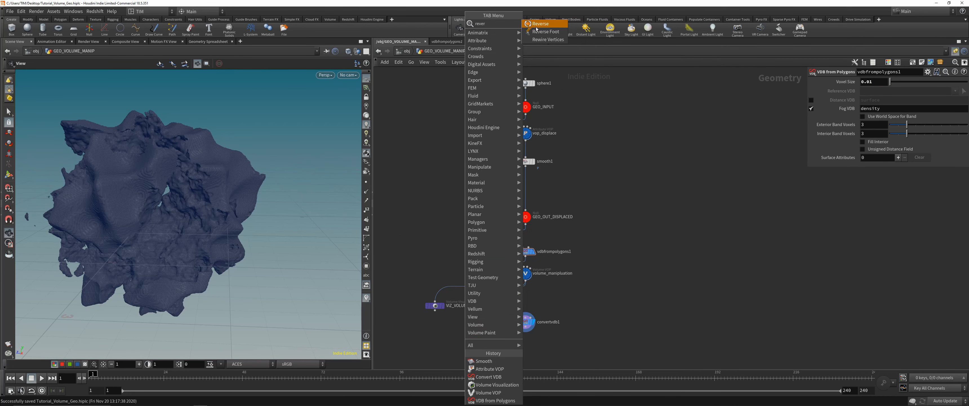
key("Return")
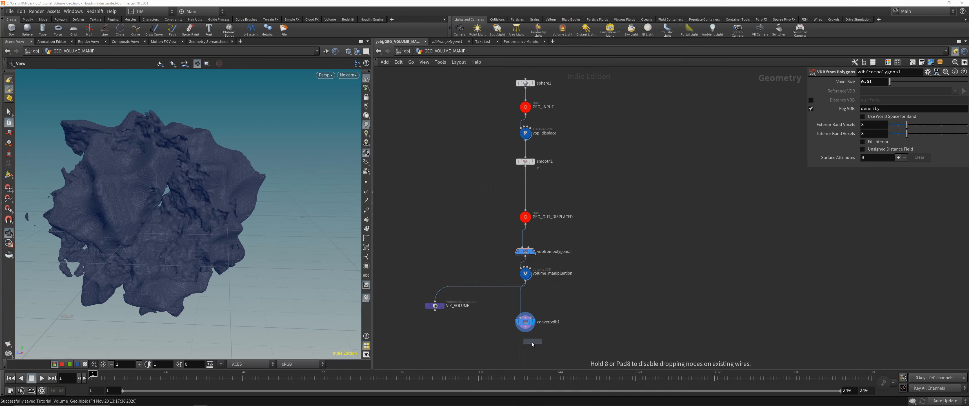
left_click(526, 347)
key("ctrl+s")
left_click(533, 349)
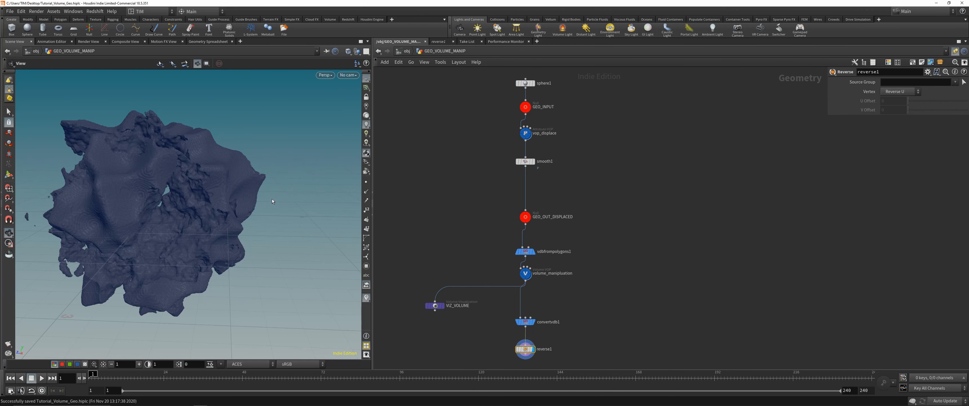
left_click_drag(195, 196, 374, 216)
Step: Move the reverse1 node farther below convertvdb1 to make room for more nodes
middle_click_drag(551, 302, 553, 185)
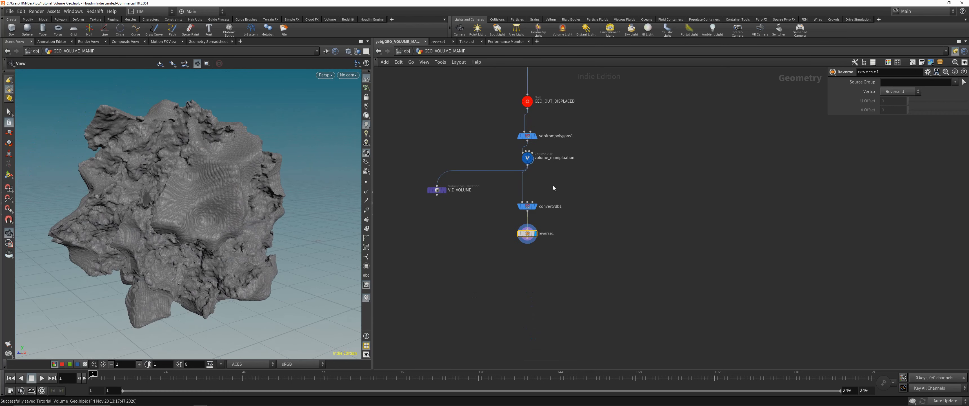
scroll(519, 230, "up", 1)
left_click_drag(532, 230, 533, 314)
scroll(582, 252, "up", 1)
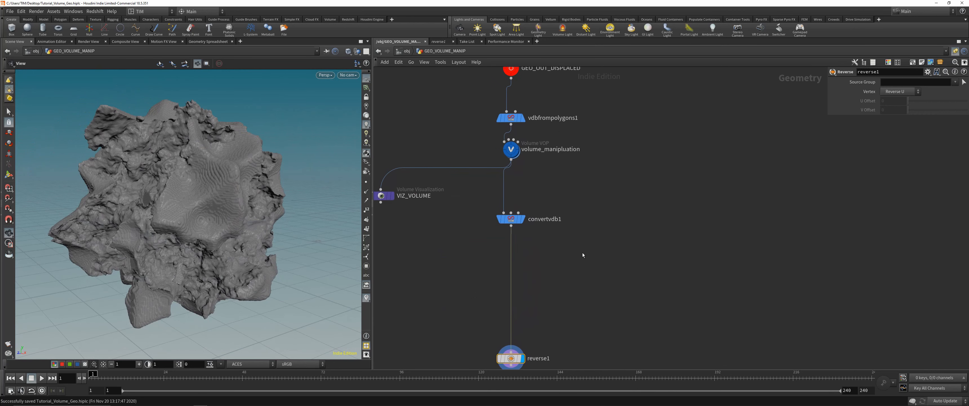
Step: Branch a new VDB from Polygons node off the output of convertvdb1 and display it
key("Tab")
type("vdp")
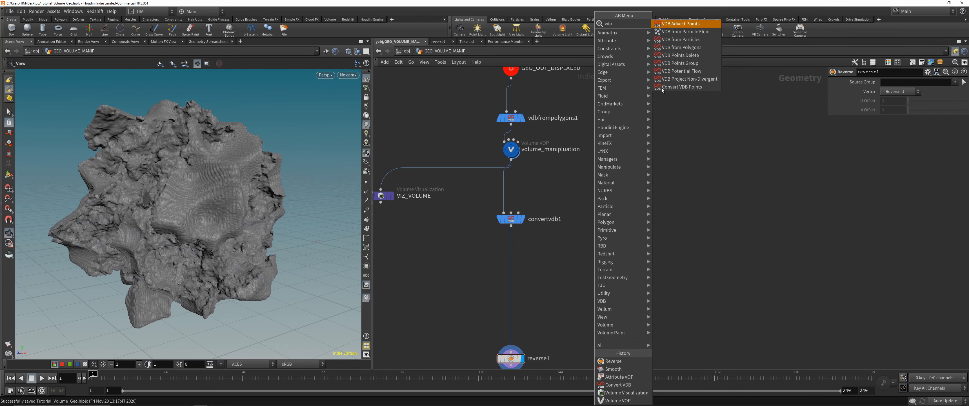
left_click(696, 47)
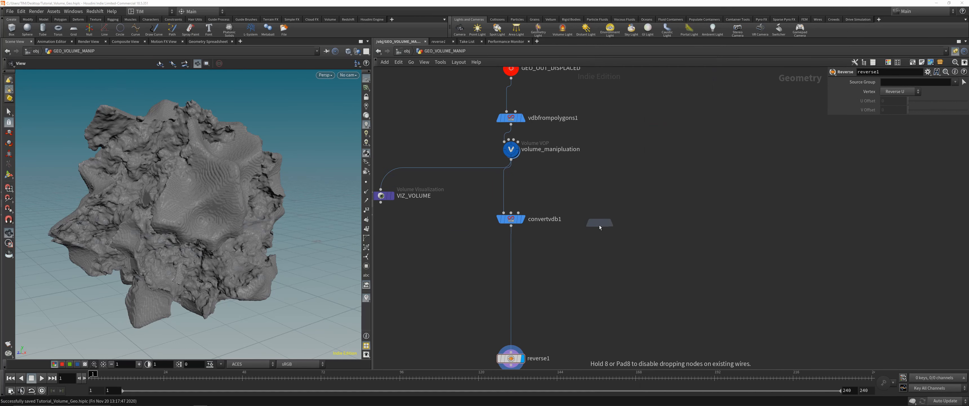
left_click(592, 246)
left_click_drag(588, 239, 510, 226)
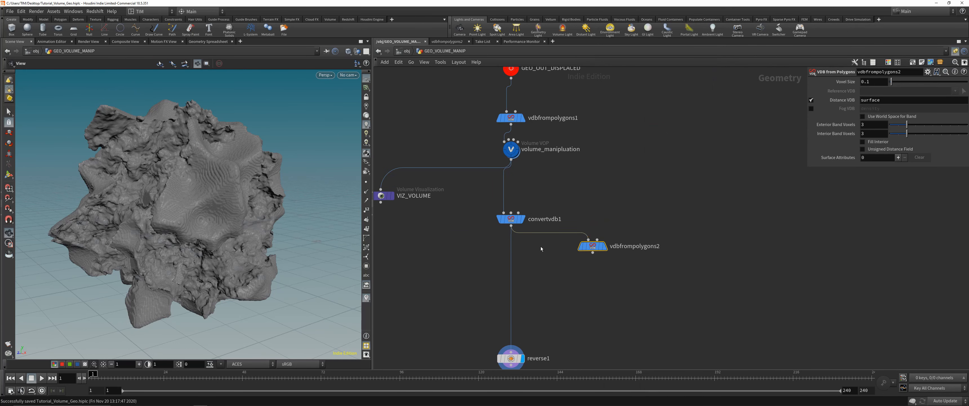
left_click(597, 248)
left_click_drag(596, 249, 586, 251)
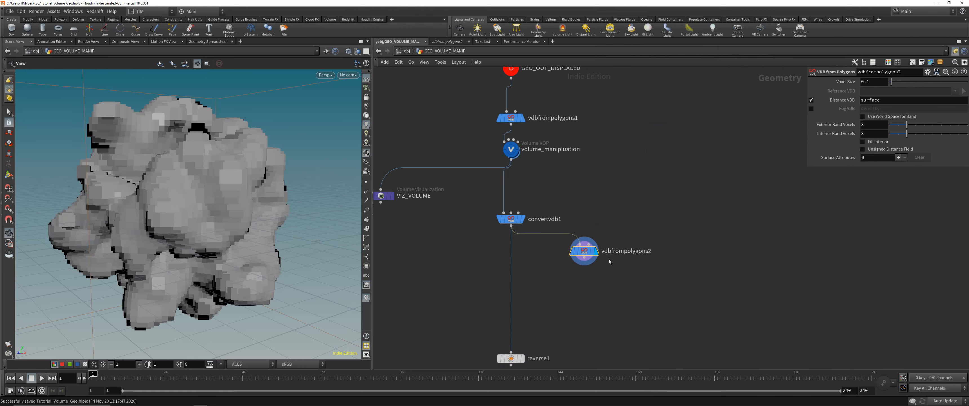
Step: Set the voxel size of vdbfrompolygons2 to 0.01 and check the refined surface
left_click(879, 86)
key("Return")
left_click_drag(238, 171, 230, 208)
Step: Add a VDB Segment by Connectivity node below vdbfrompolygons2 and display the coloured segments
key("Tab")
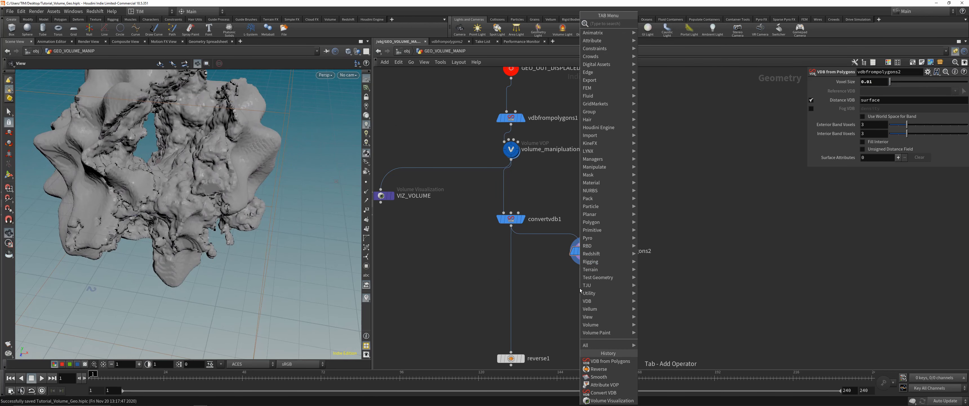
type("vd")
type("bs")
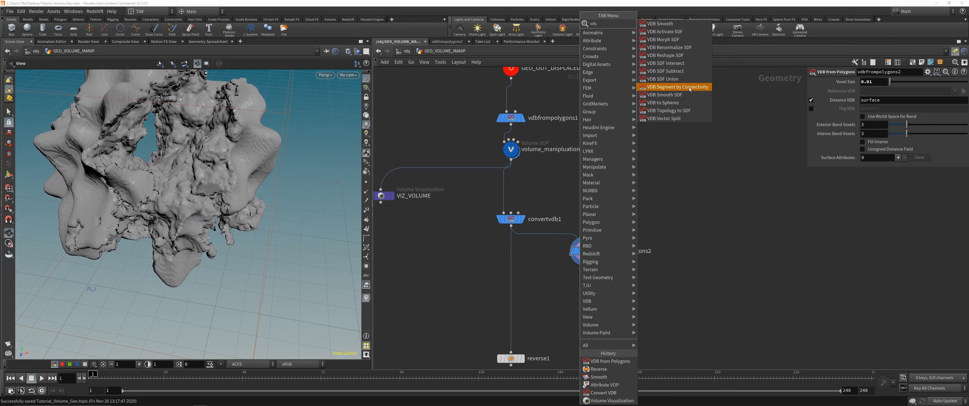
left_click(677, 87)
left_click(580, 290)
key("r")
left_click(580, 291)
left_click_drag(580, 291, 585, 281)
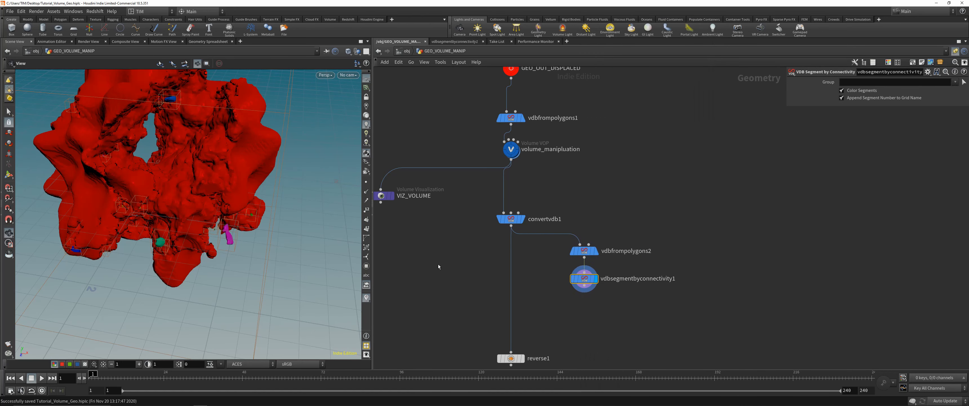
left_click_drag(209, 202, 209, 227)
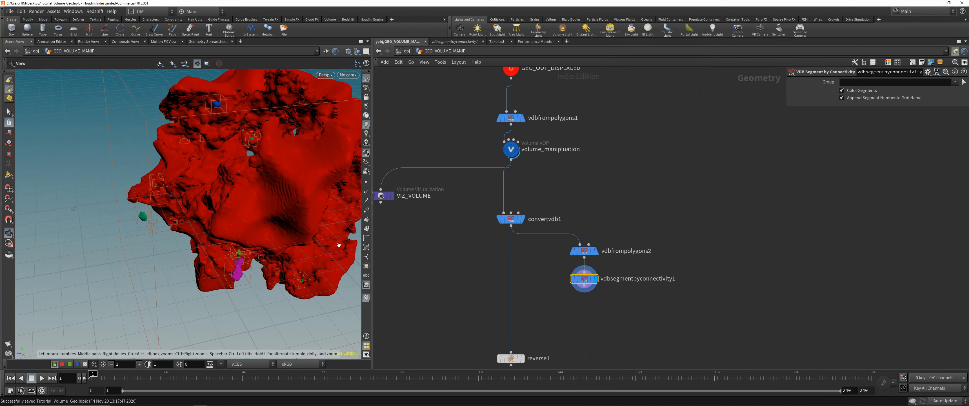
Step: Add a Blast node after vdbsegmentbyconnectivity1 and display its output
left_click(584, 289)
key("Tab")
type("bla")
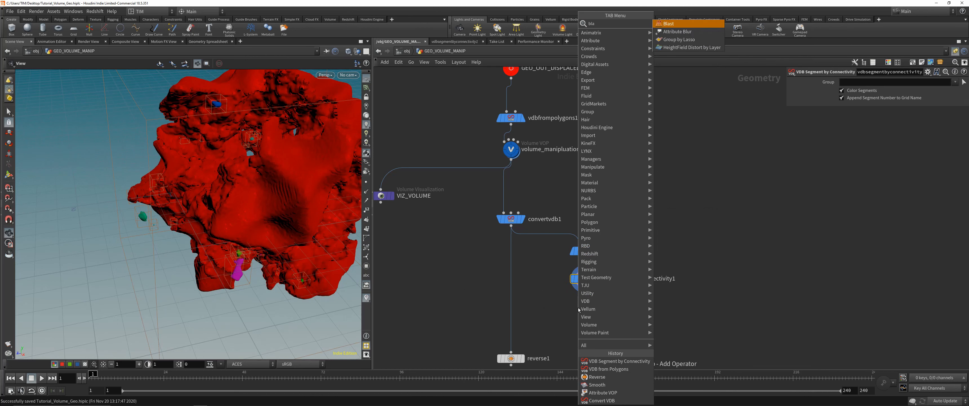
key("Return")
left_click(578, 308)
key("r")
left_click(578, 308)
left_click_drag(578, 310, 584, 308)
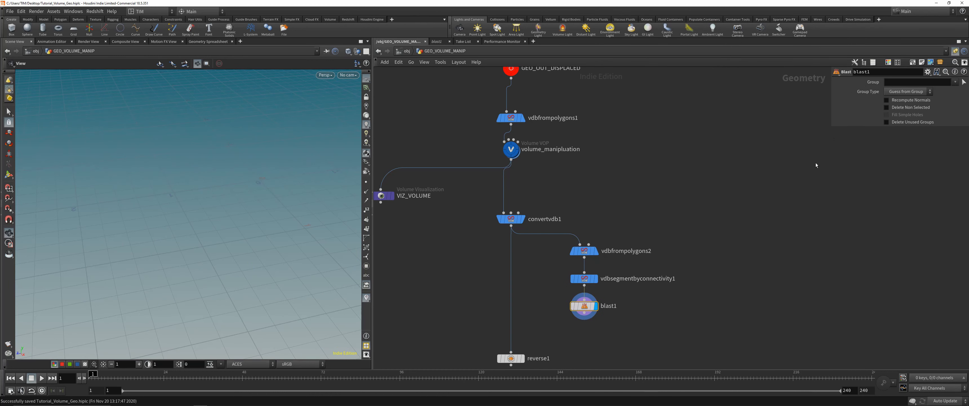
left_click(954, 81)
left_click(949, 94)
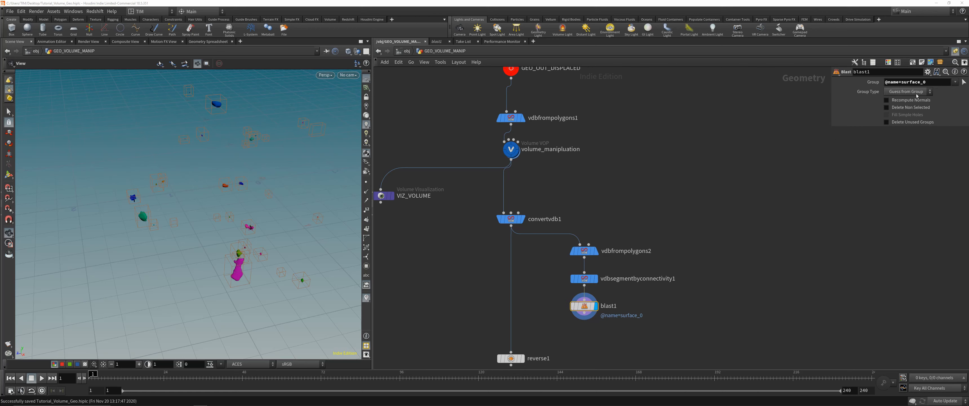
left_click(910, 107)
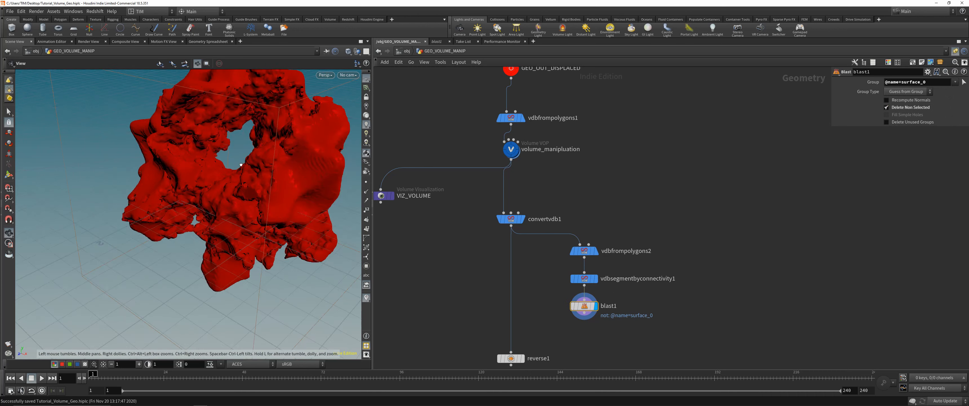
Step: Duplicate convertvdb1, attach the copy below blast1 and display the converted polygon mesh
middle_click_drag(540, 310, 533, 240)
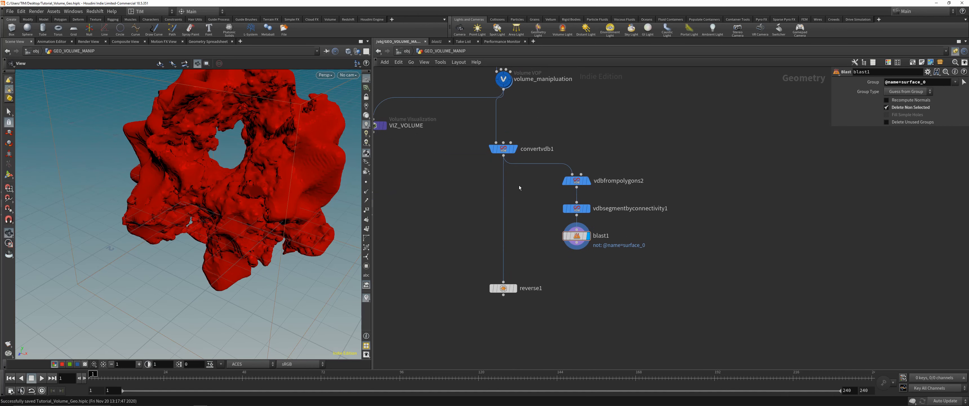
left_click_drag(500, 149, 576, 263, "alt")
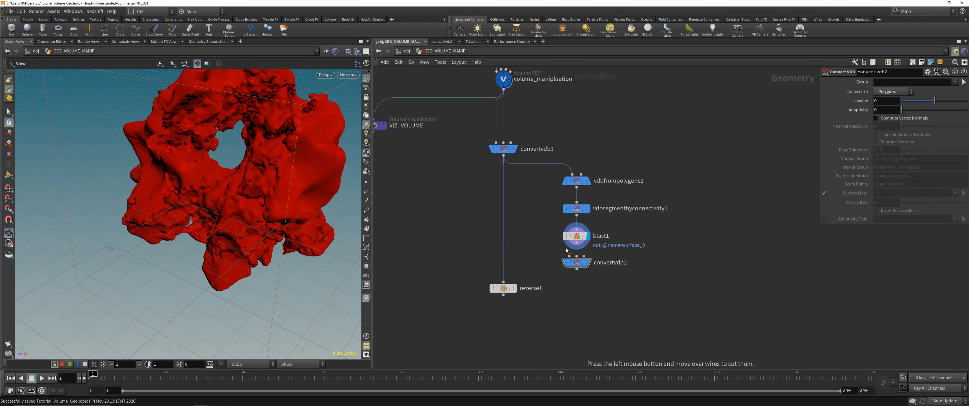
key("r")
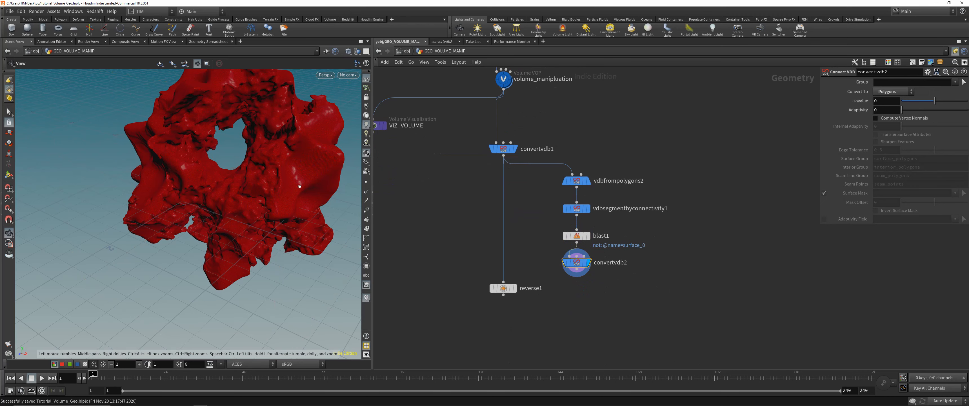
left_click_drag(299, 183, 262, 206)
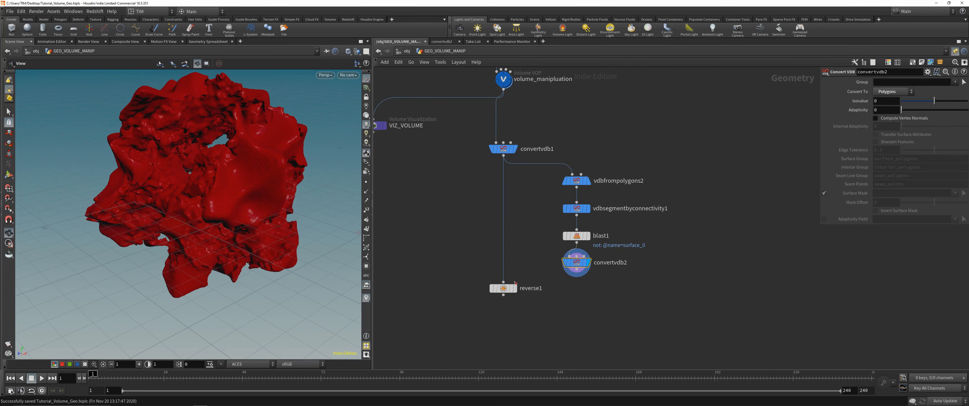
Step: Wire convertvdb2 into reverse1 and line up the VDB segment branch in the main node chain
left_click_drag(505, 290, 505, 366)
left_click(577, 269)
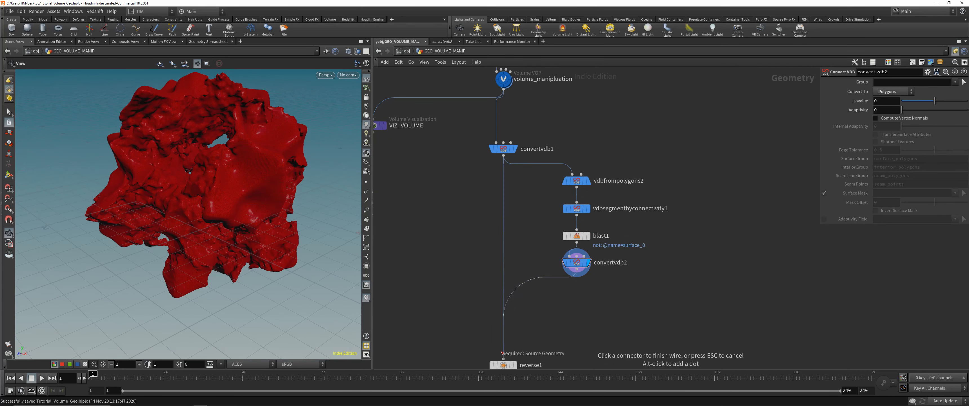
left_click(503, 358)
left_click_drag(629, 299, 499, 180)
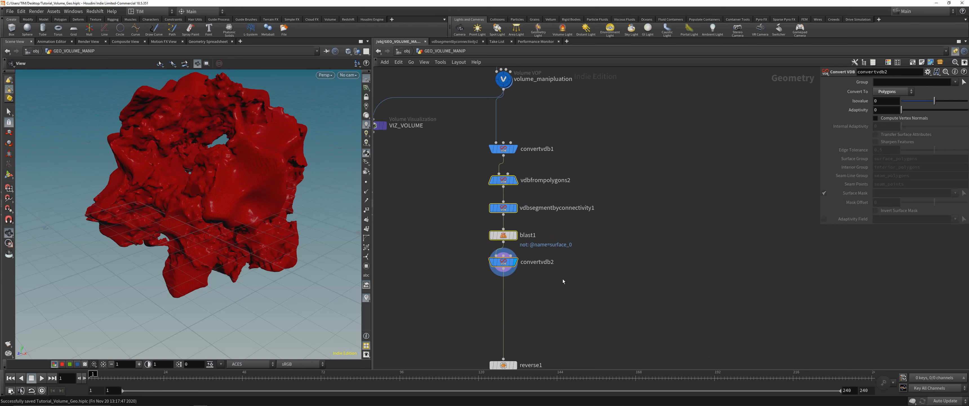
Step: Insert a Color node with the default white between convertvdb2 and reverse1 and display it
key("Tab")
type("conv")
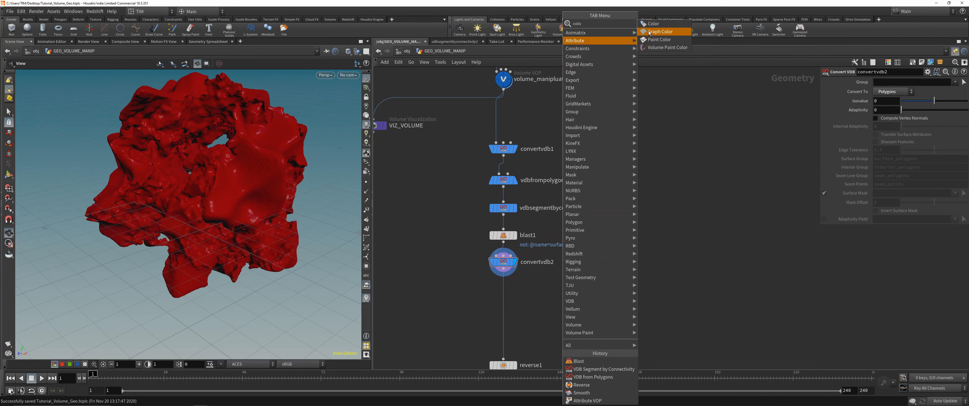
left_click(650, 26)
left_click(500, 297)
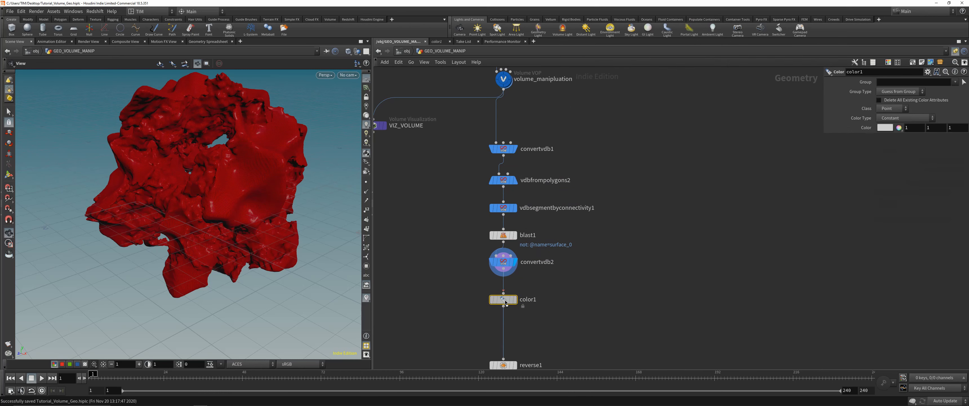
left_click(516, 316)
middle_click_drag(592, 222, 588, 262)
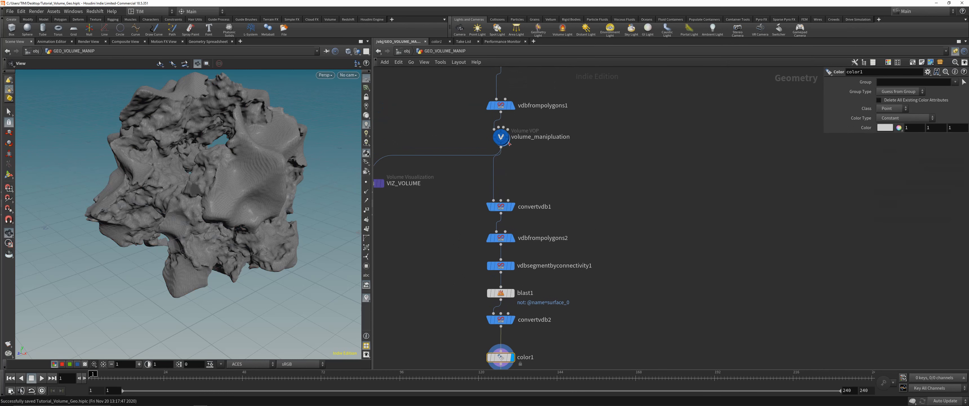
Step: Duplicate smooth1, detach the copy from vop_displace and insert it between color1 and reverse1
middle_click_drag(511, 152, 509, 201)
scroll(510, 200, "down", 3)
left_click_drag(505, 100, 602, 312, "alt")
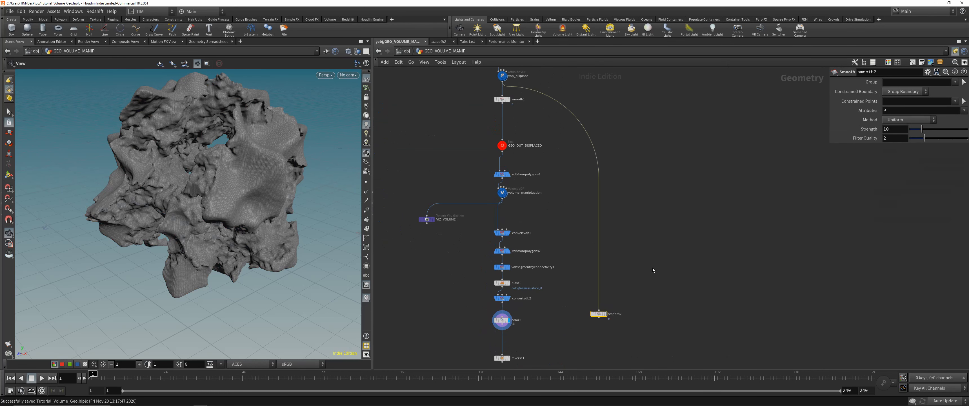
key("y")
mouse_move(636, 256)
left_mouse_down()
mouse_move(621, 304)
mouse_move(590, 297)
left_mouse_up()
scroll(592, 322, "up", 4)
middle_click_drag(595, 321, 622, 230)
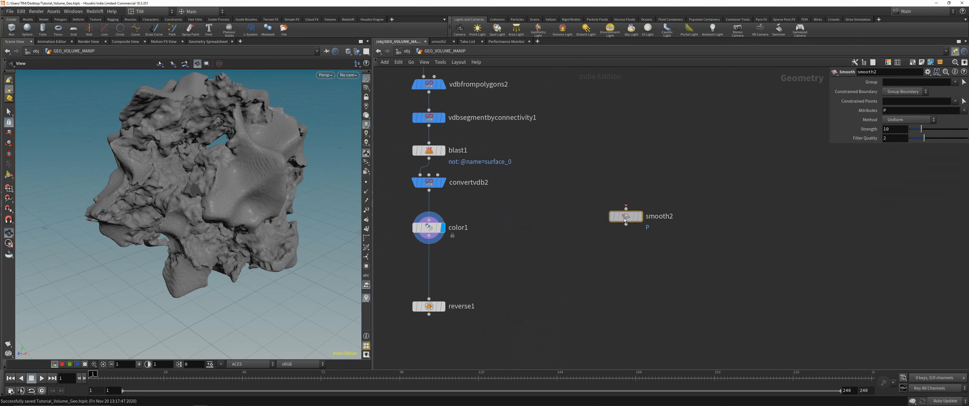
left_click_drag(627, 214, 429, 264)
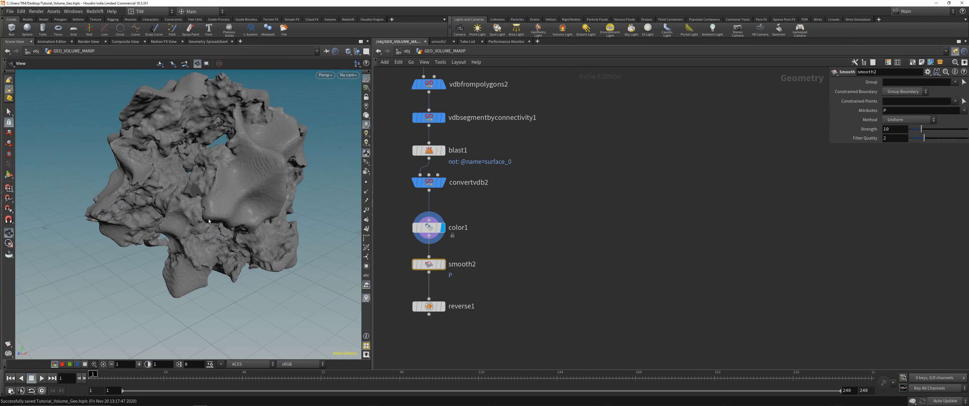
Step: Display smooth2, set its strength to 35, check the smoothed mesh and save the scene
left_click_drag(219, 211, 223, 181)
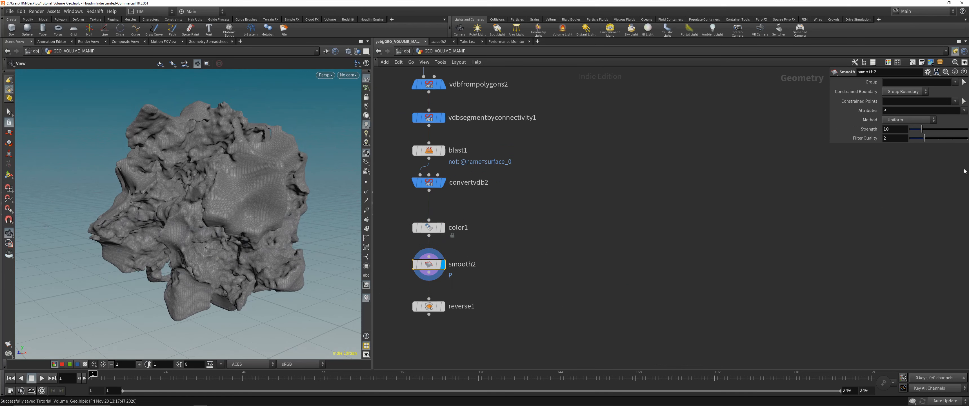
left_click(897, 129)
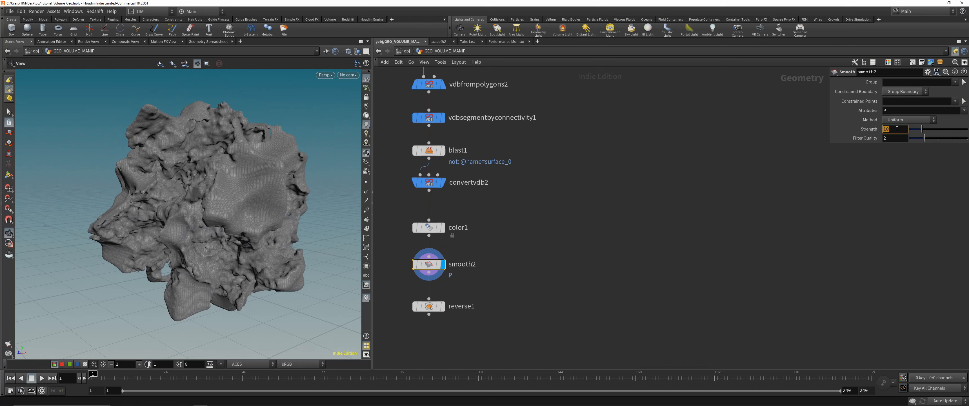
key("Return")
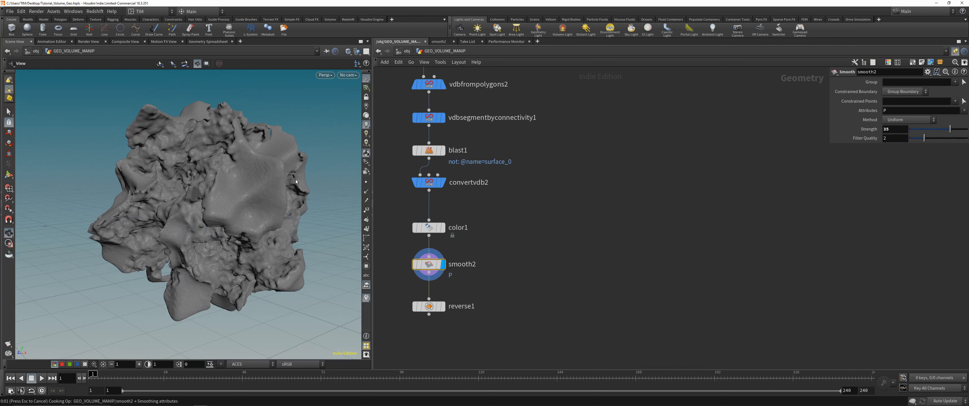
left_click_drag(245, 194, 309, 207)
scroll(483, 262, "down", 3)
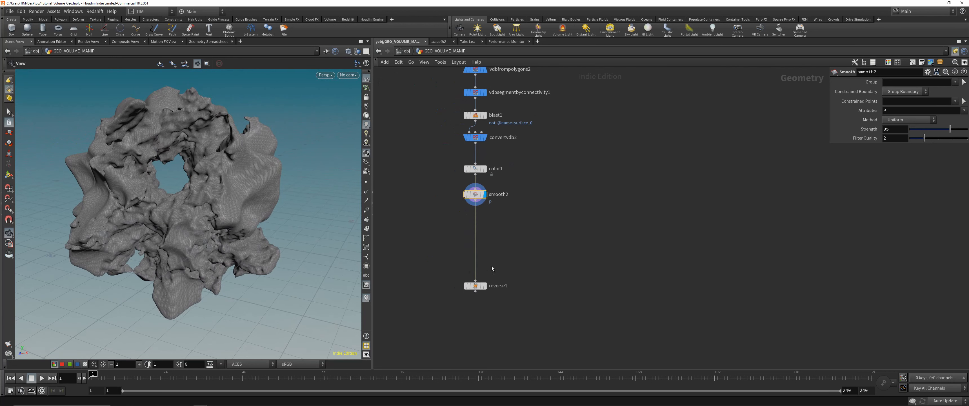
key("ctrl+s")
Step: Copy the vop_displace node, insert the copy between smooth2 and reverse1 and display it
key("h")
scroll(504, 152, "up", 5)
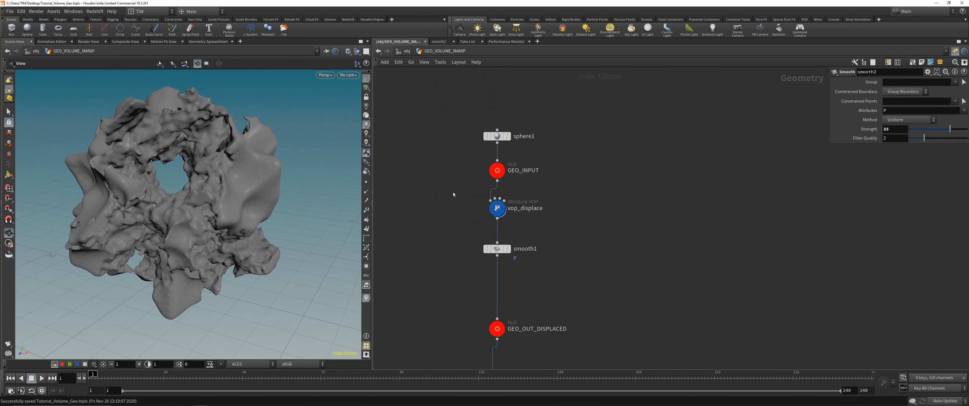
left_click(498, 208)
scroll(560, 151, "down", 4)
key("ctrl+c")
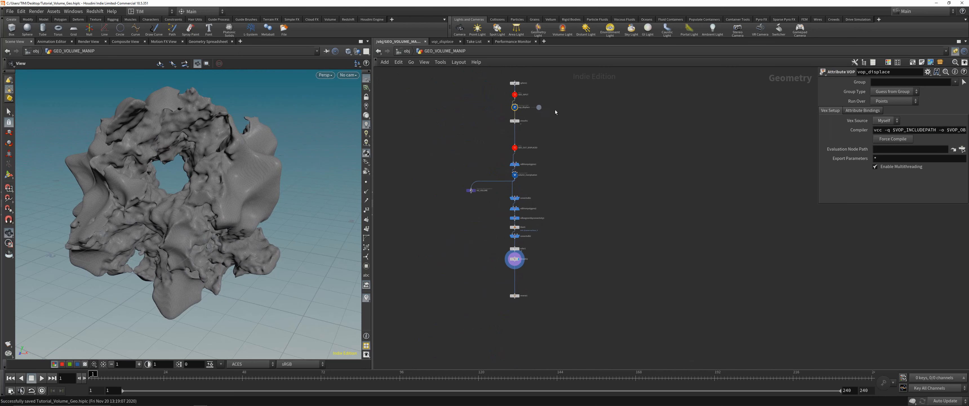
key("ctrl+v")
left_click_drag(564, 267, 536, 271)
scroll(533, 271, "up", 5)
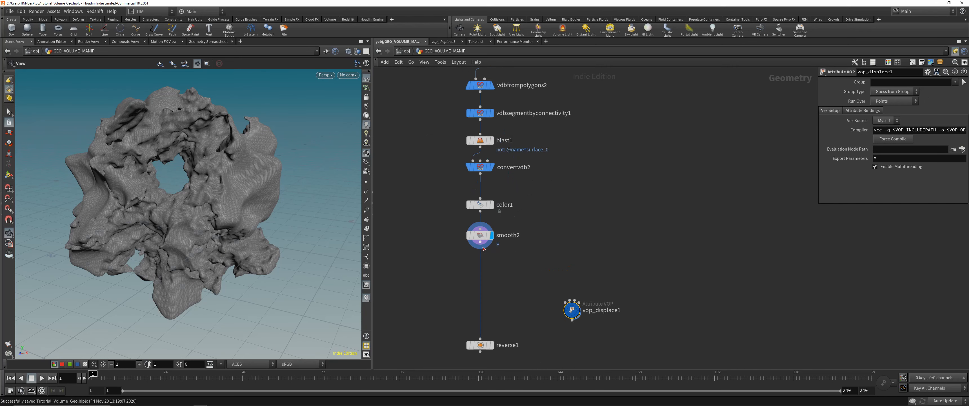
left_click_drag(480, 242, 478, 283)
key("r")
left_click(566, 313)
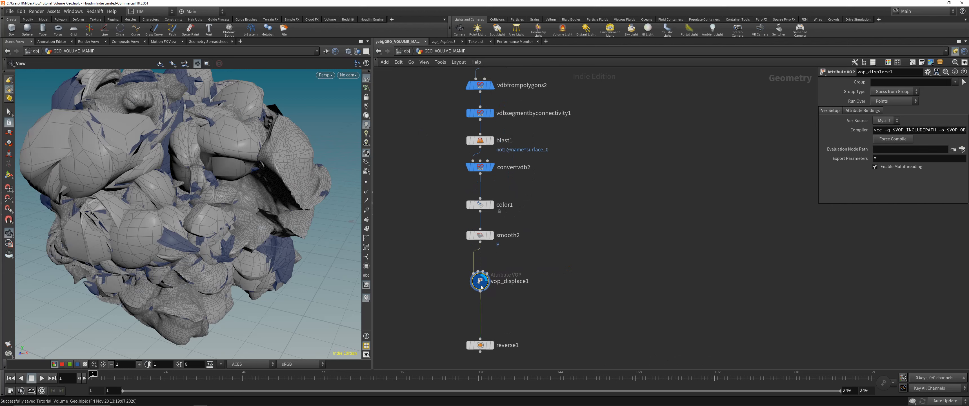
Step: Inside vop_displace1, try a displacenml1 scale of 0.01, then set it to 0.05
double_click(481, 284)
left_click(730, 100)
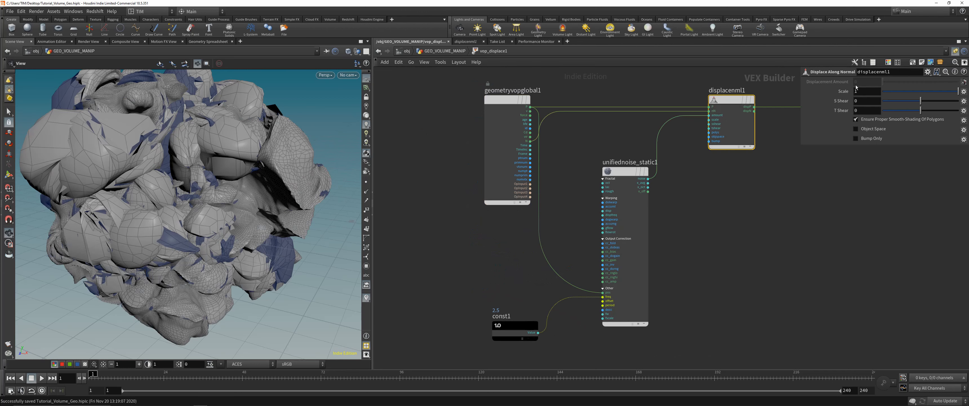
left_click(858, 91)
type("0.01")
key("Return")
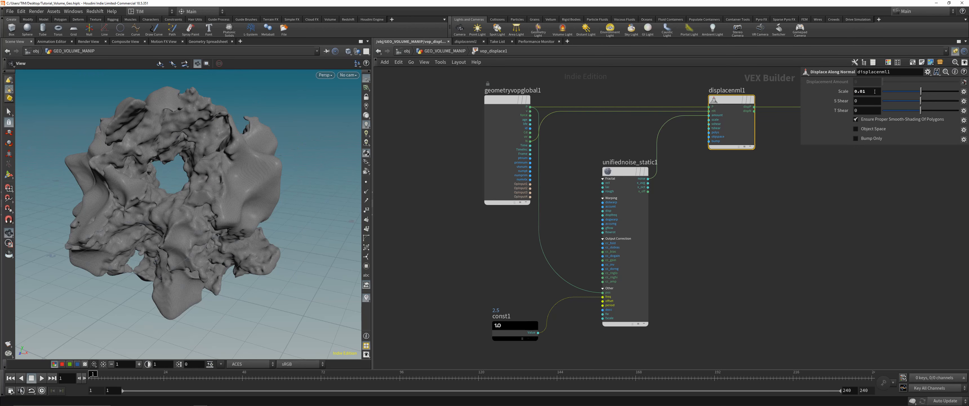
left_click(874, 92)
type("0.05")
key("Return")
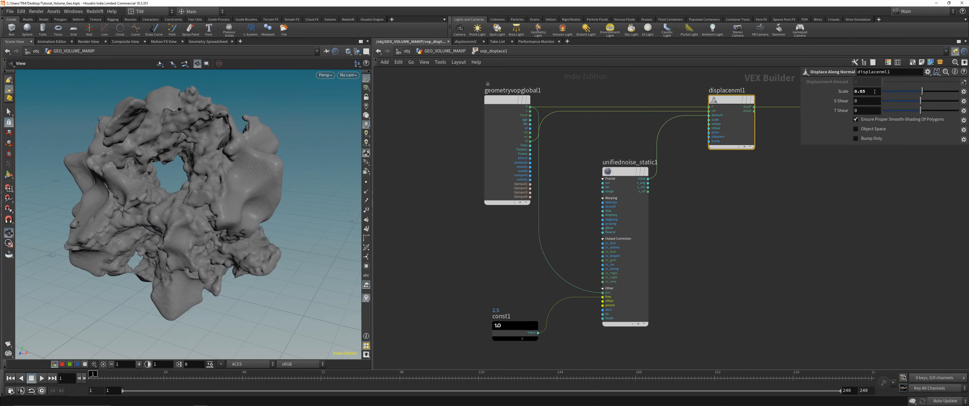
Step: Try 5 as the const1 noise frequency, then set it to 7.5 and inspect the displaced surface up close
middle_click_drag(661, 162, 620, 209)
middle_click_drag(664, 304, 702, 215)
scroll(701, 215, "up", 1)
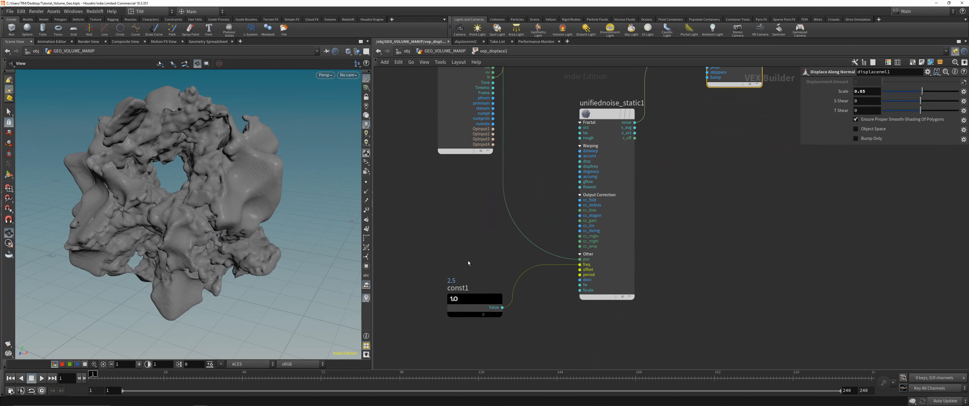
left_click(471, 299)
double_click(896, 93)
type("5")
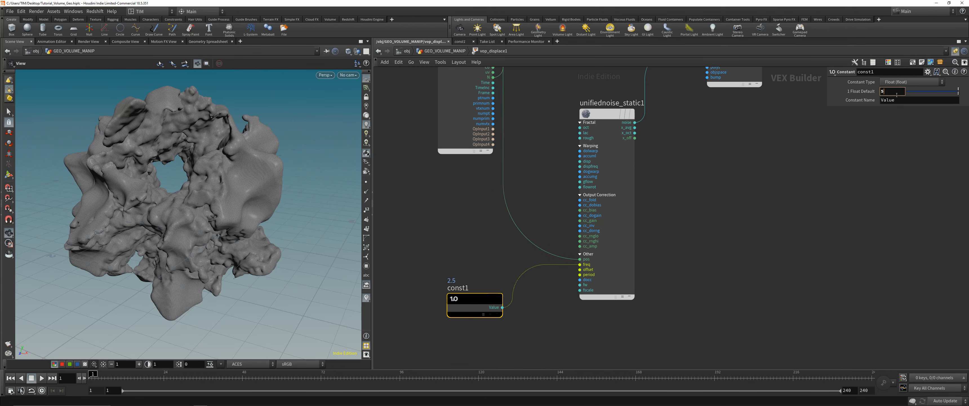
key("Return")
double_click(896, 93)
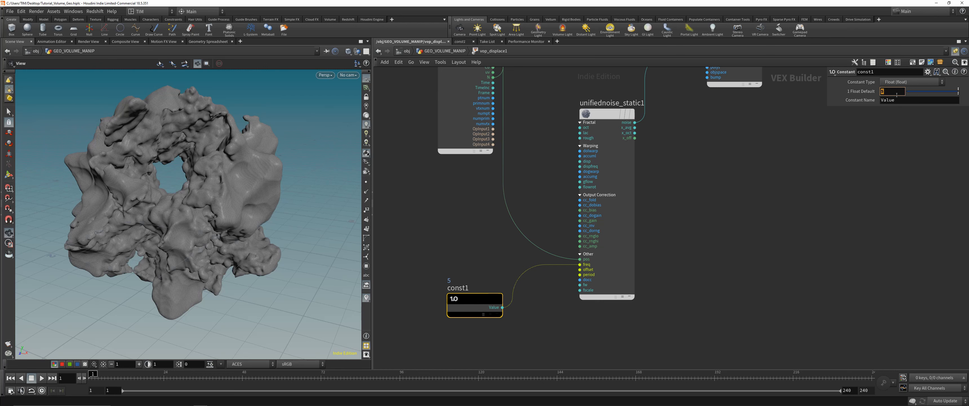
type("7.5")
key("Return")
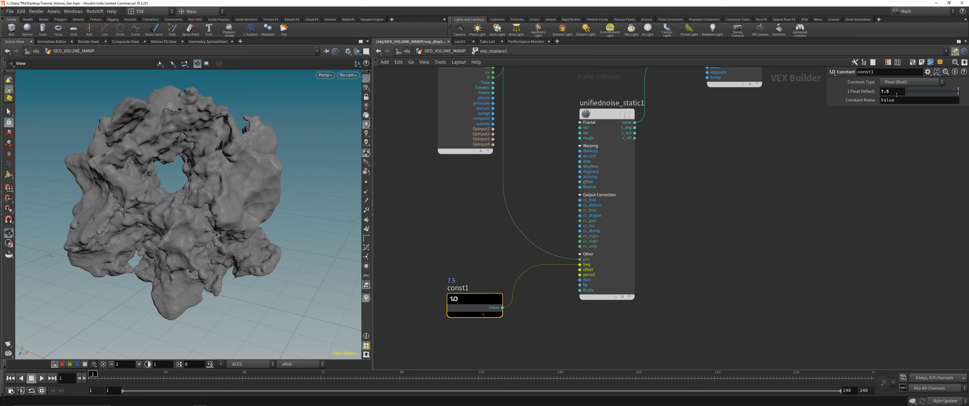
right_click_drag(210, 196, 278, 192, "alt")
left_click_drag(278, 192, 223, 185, "alt")
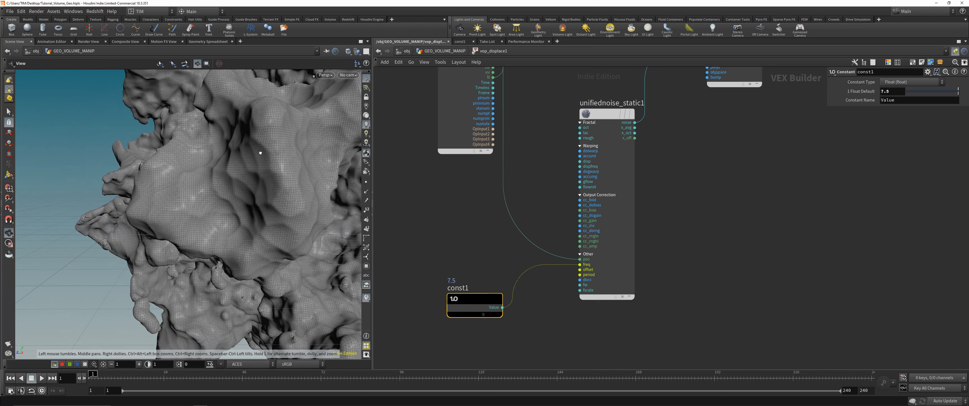
left_click_drag(260, 153, 284, 158)
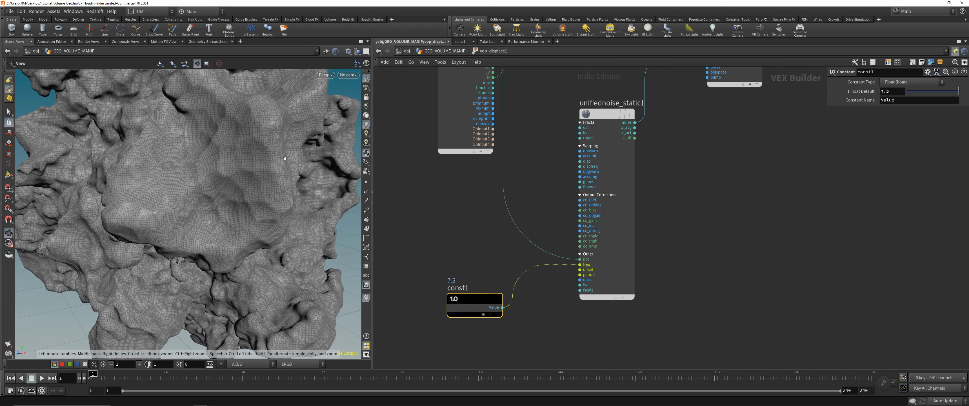
Step: Try the Terrain fractal type on unifiednoise_static1, then switch it to Standard (fBm)
scroll(467, 202, "down", 4)
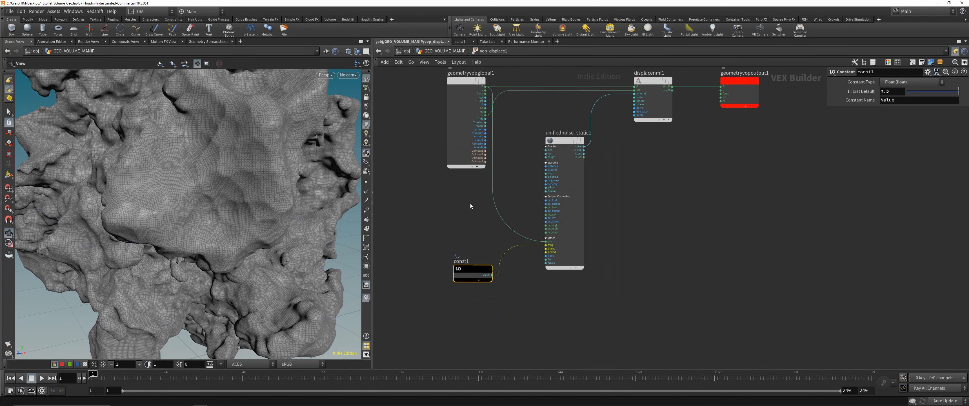
left_click_drag(538, 118, 602, 145)
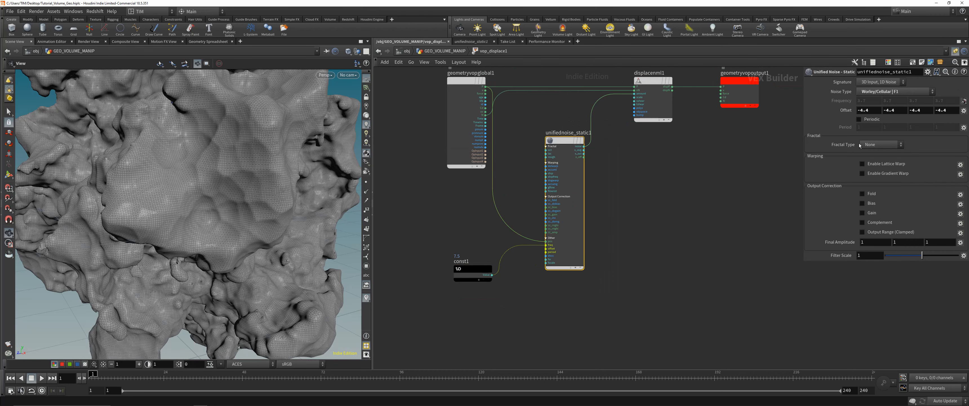
left_click(869, 145)
left_click(874, 169)
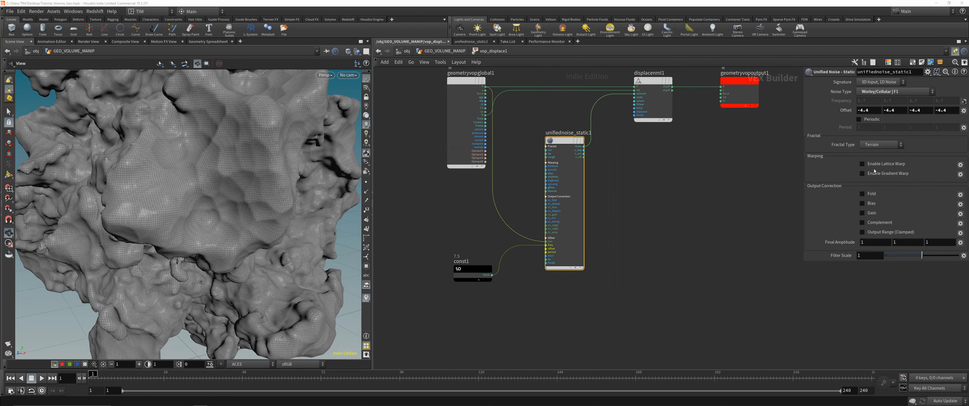
left_click(876, 145)
left_click(877, 160)
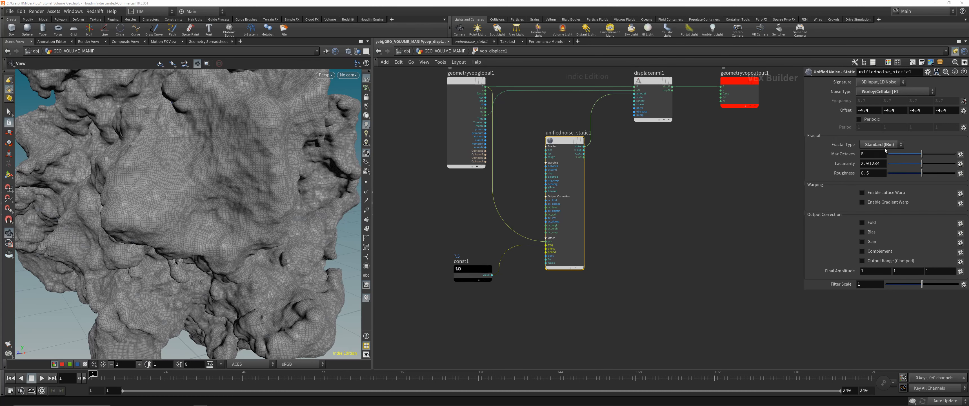
Step: Set the noise roughness of unifiednoise_static1 to 0.35 and return to the geometry network
double_click(871, 175)
type("0")
type("5")
key("Return")
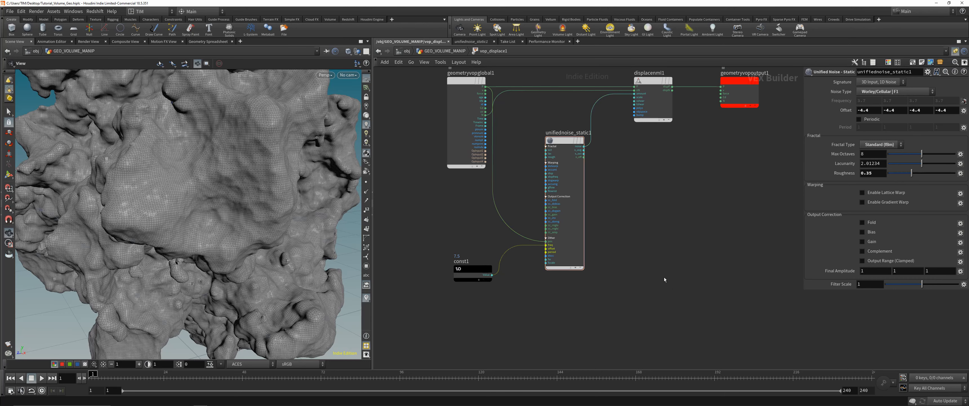
key("u")
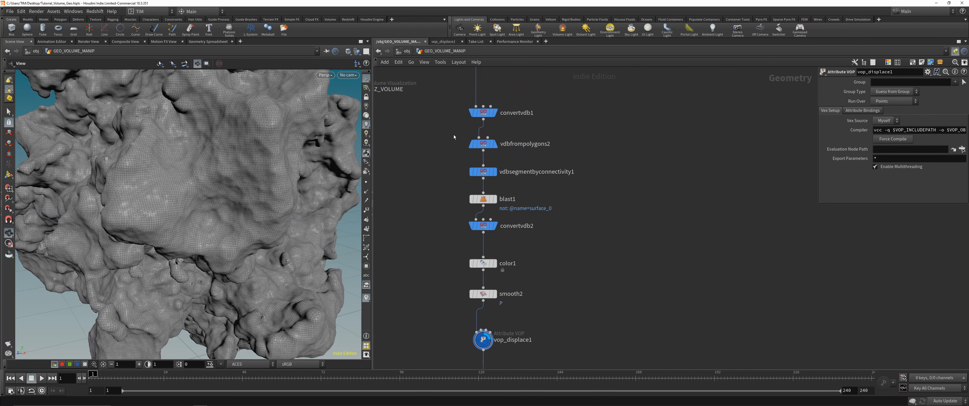
Step: Set the voxel size of vdbfrompolygons2 to 0.005
left_click_drag(453, 135, 497, 152)
left_click(881, 84)
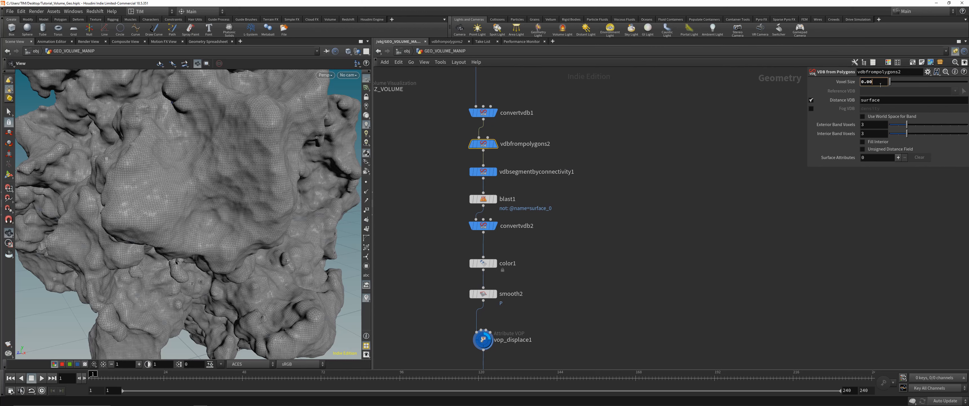
type("5")
key("Return")
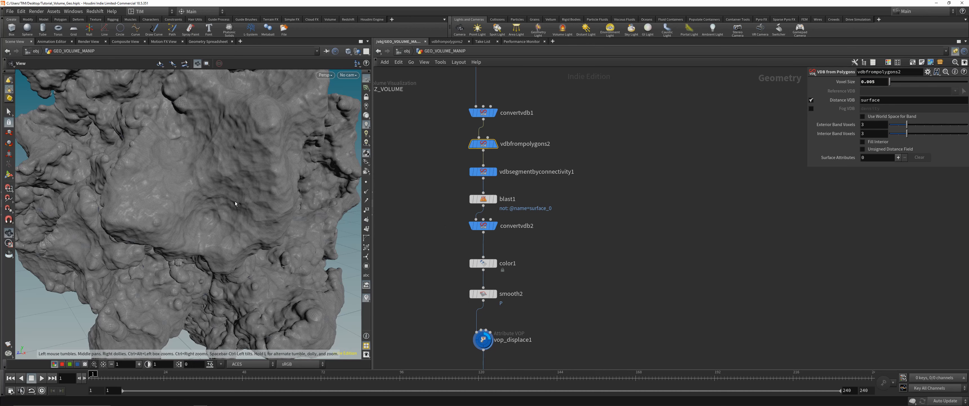
Step: Examine the higher-resolution displaced rock mesh from several angles, both close up and as a whole
right_click_drag(242, 134, 211, 113)
left_click_drag(210, 113, 113, 144)
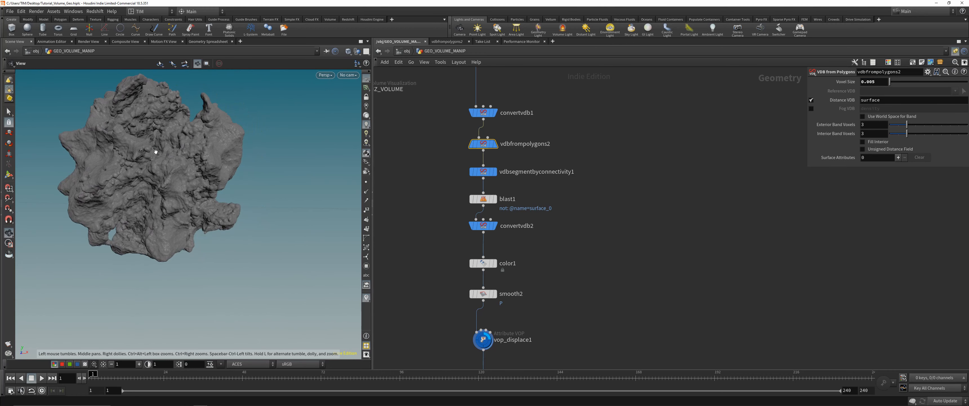
middle_click_drag(113, 145, 208, 183)
left_click_drag(208, 182, 206, 218)
right_click_drag(207, 218, 237, 233)
key("shift+w")
mouse_move(237, 233)
left_mouse_down()
mouse_move(195, 210)
mouse_move(240, 226)
left_mouse_up()
key("shift+w")
middle_click(485, 344)
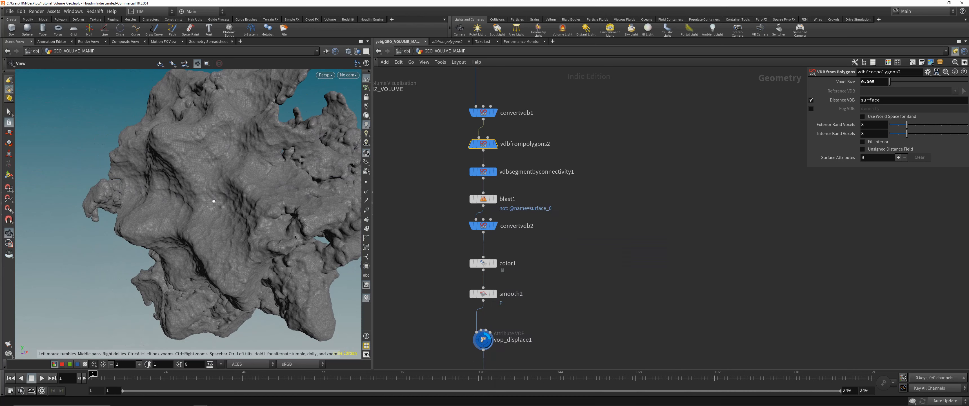
left_click_drag(212, 199, 176, 198)
middle_click_drag(176, 197, 207, 217)
right_click_drag(208, 217, 207, 181)
left_click_drag(207, 181, 245, 184)
middle_click_drag(245, 183, 172, 192)
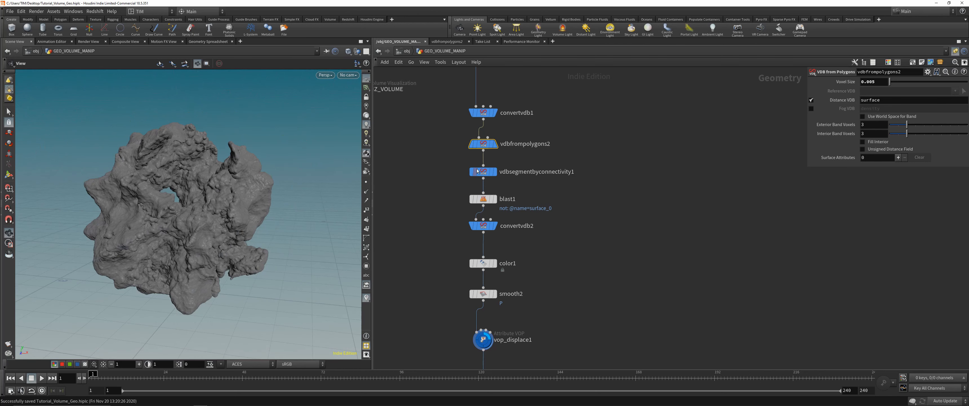
Step: Open the Volume VOP network above convertvdb1 and move volumevopglobal1 farther away from aanoise1
scroll(494, 229, "down", 4)
scroll(474, 124, "up", 3)
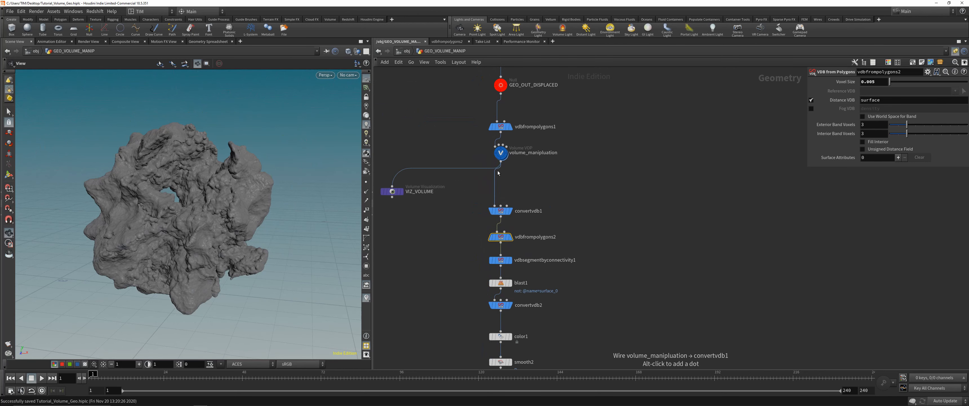
double_click(500, 152)
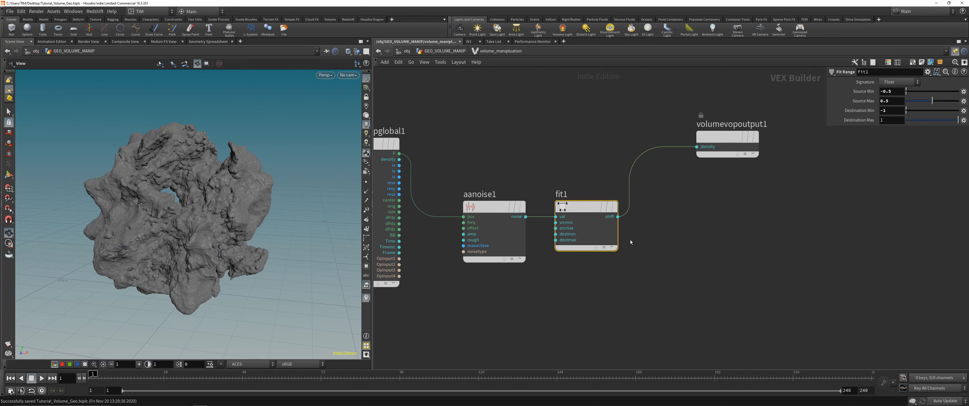
scroll(630, 240, "down", 2)
scroll(460, 205, "up", 3)
middle_click_drag(550, 179, 574, 160)
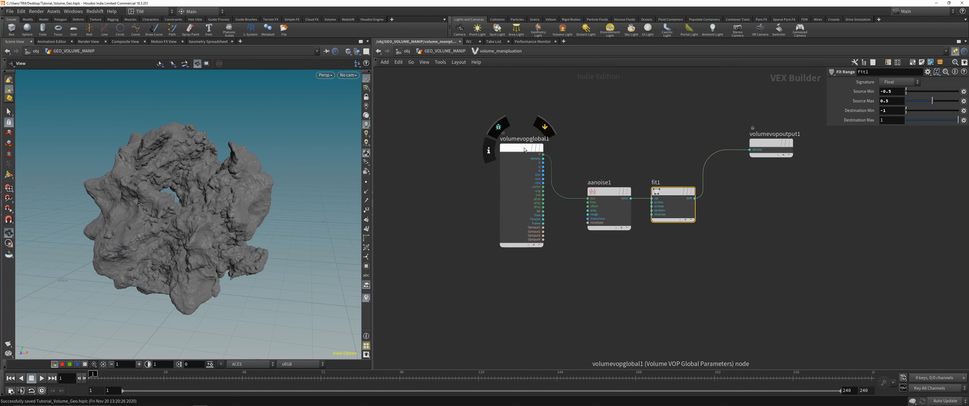
left_click_drag(525, 148, 465, 192)
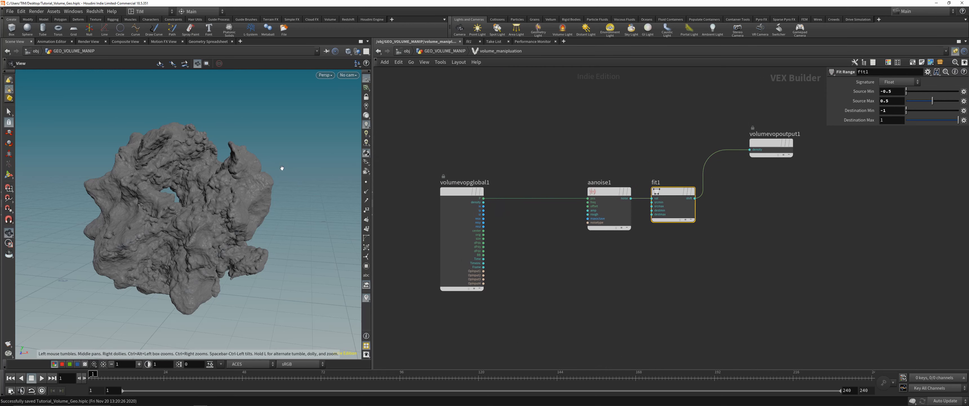
Step: Set the Y component of the 3D offset on aanoise1 to 5
scroll(583, 221, "up", 2)
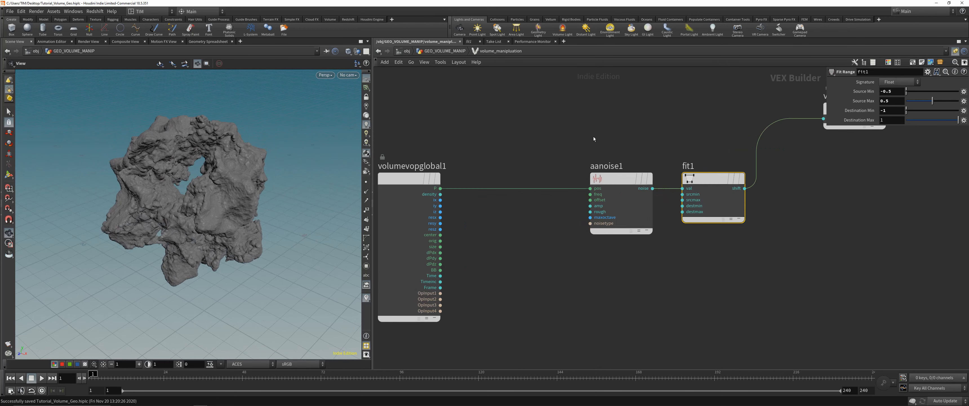
left_click(637, 224)
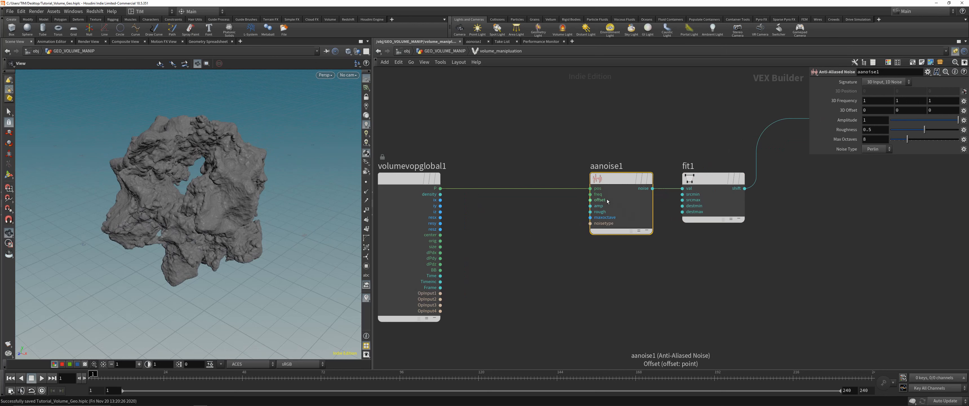
left_click(908, 110)
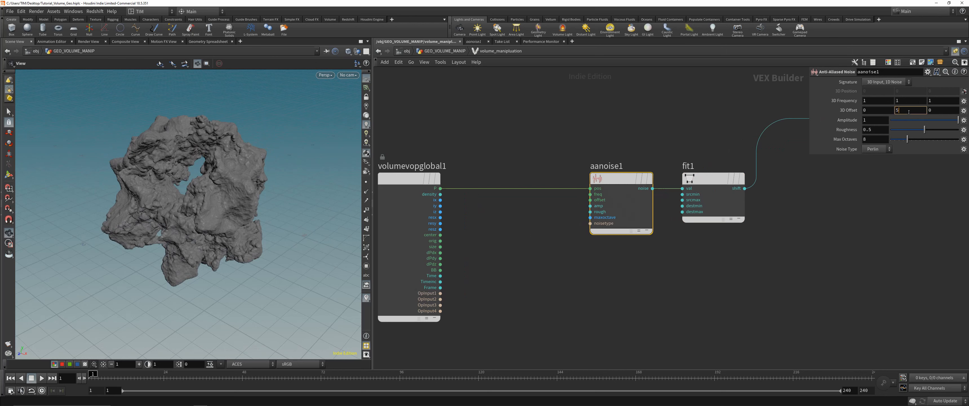
type("5")
key("Return")
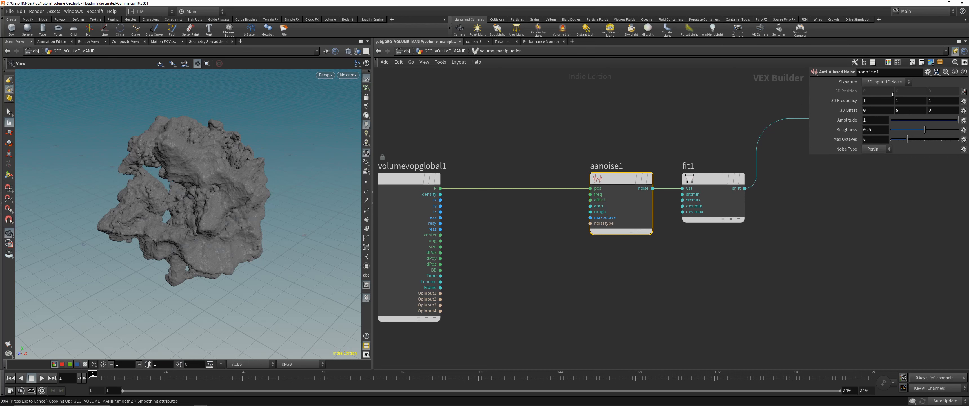
Step: Set the X and Z components of the aanoise1 3D offset to 5 and return to the geometry network
double_click(881, 109)
type("5")
key("Return")
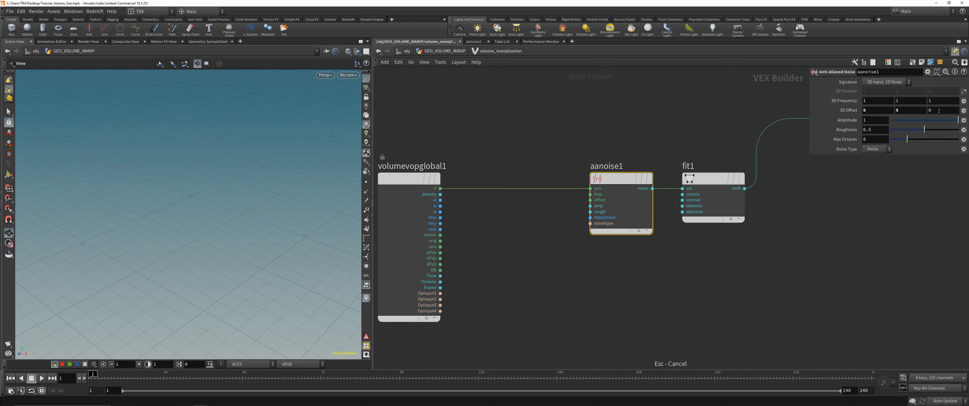
left_click(940, 111)
type("5")
key("Return")
left_click(456, 52)
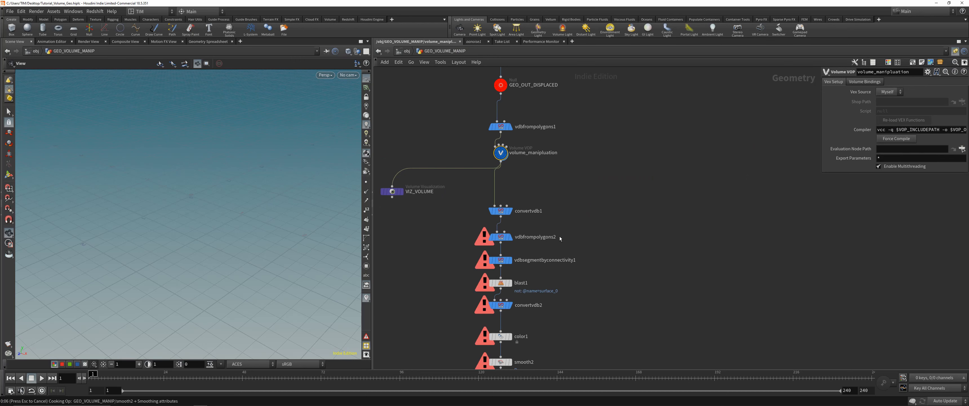
Step: Inspect the regenerated rock shape, and inside vop_displace1 set the displacenml1 scale to 0.025
scroll(560, 236, "down", 5)
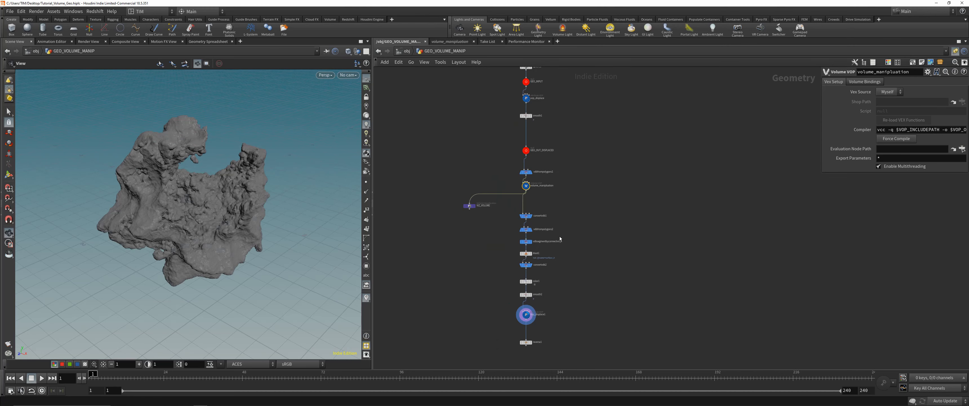
left_click_drag(230, 200, 177, 188)
right_click_drag(178, 188, 248, 42)
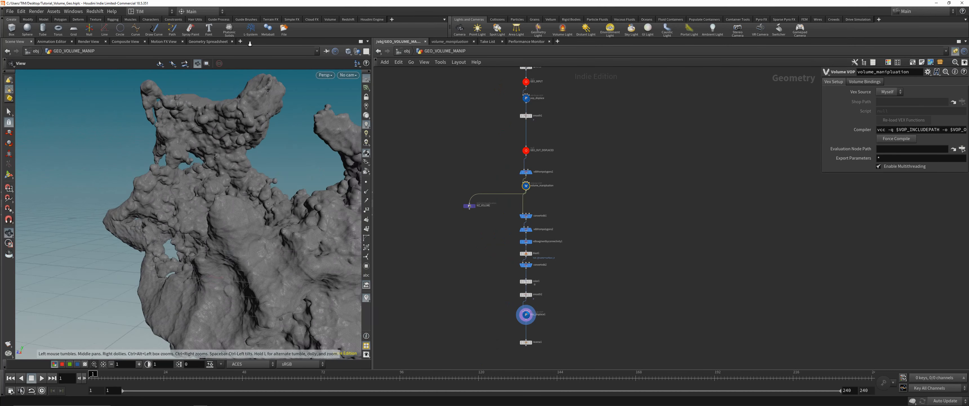
left_click_drag(260, 145, 226, 188)
scroll(491, 314, "down", 1)
scroll(491, 315, "up", 3)
middle_click_drag(557, 320, 530, 264)
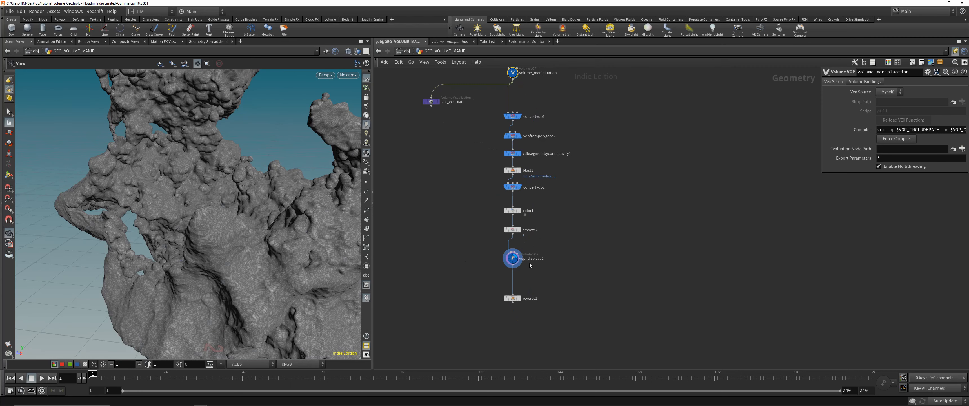
double_click(513, 258)
left_click(652, 81)
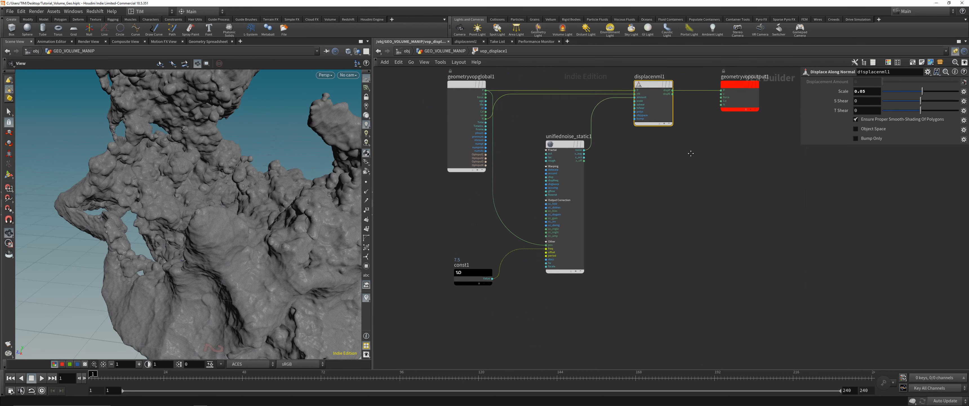
left_click(867, 92)
type("0.025")
key("Return")
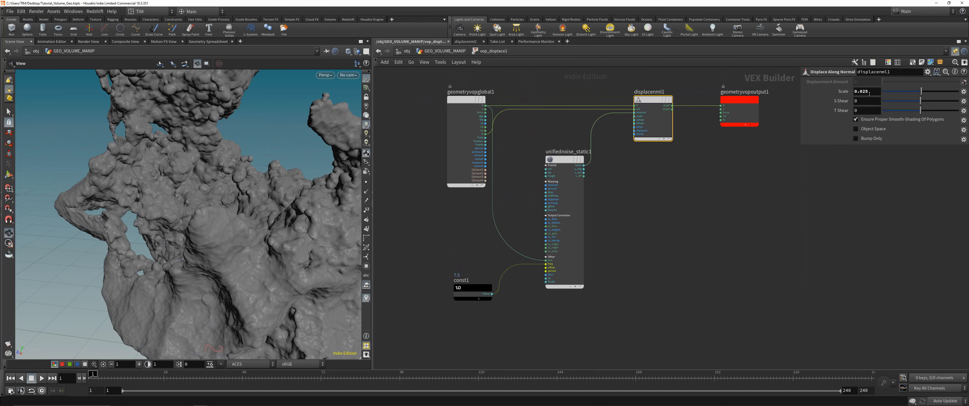
Step: Check the whole rock with the reduced displacement and save the scene
left_click_drag(228, 245, 217, 257)
scroll(217, 246, "down", 5)
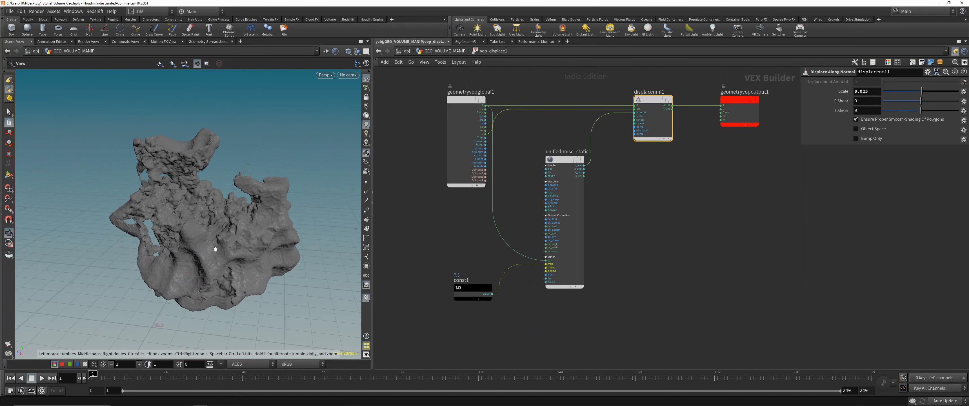
middle_click_drag(217, 247, 230, 276)
left_click_drag(230, 276, 268, 296)
key("ctrl+s")
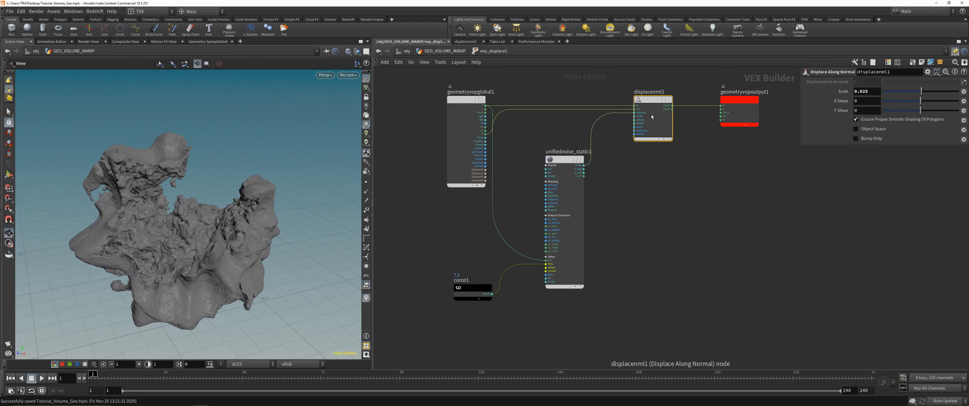
Step: Leave the vop_displace1 network for the geometry network, view the mesh closer and save the scene again
scroll(635, 125, "up", 4)
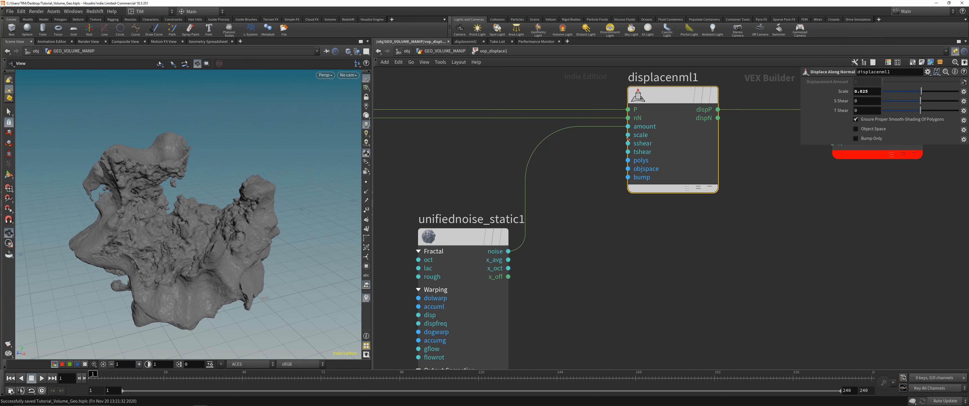
scroll(589, 235, "down", 5)
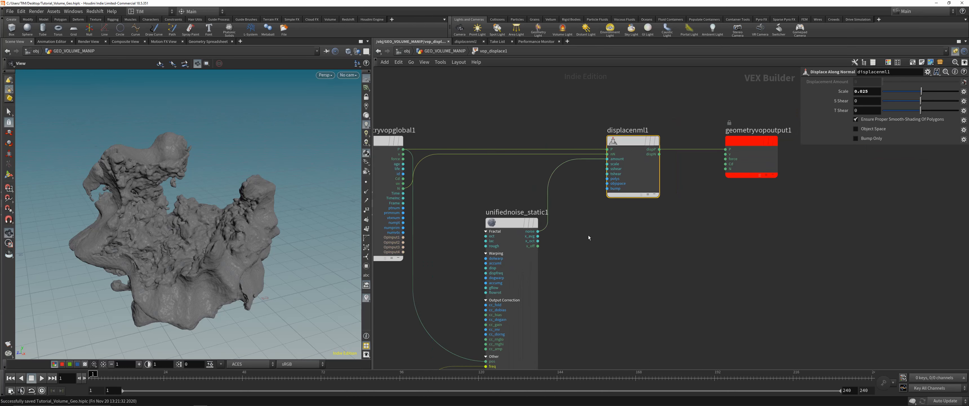
key("u")
mouse_move(273, 223)
left_mouse_down()
mouse_move(186, 220)
mouse_move(286, 213)
left_mouse_up()
scroll(222, 219, "up", 3)
key("ctrl+s")
Step: Add a Twist node, connect the output of vop_displace1 to its first input and display it
scroll(485, 320, "up", 3)
key("Tab")
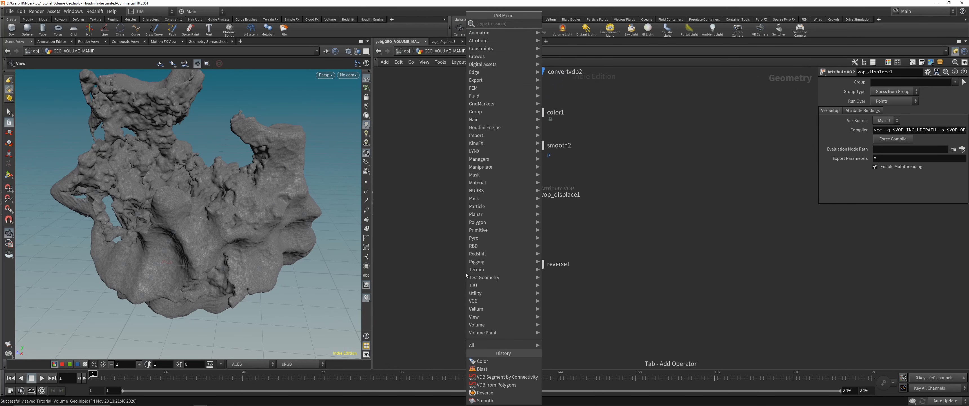
type("tw")
left_click(571, 25)
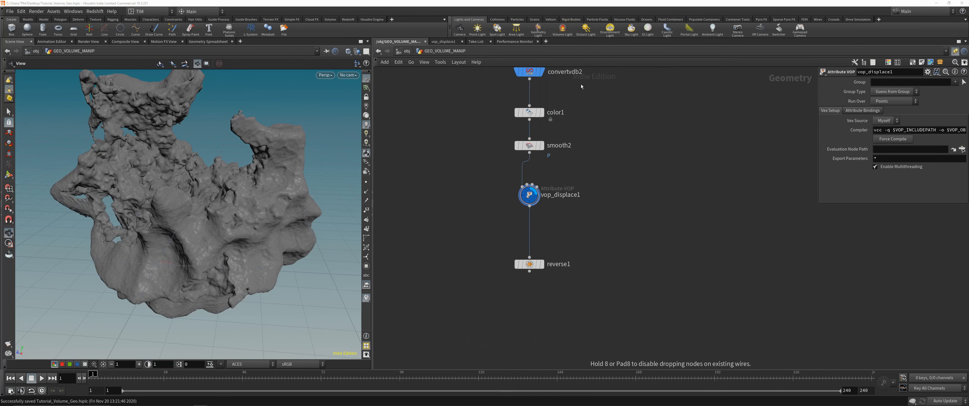
left_click(580, 238)
left_click(529, 206)
left_click(573, 228)
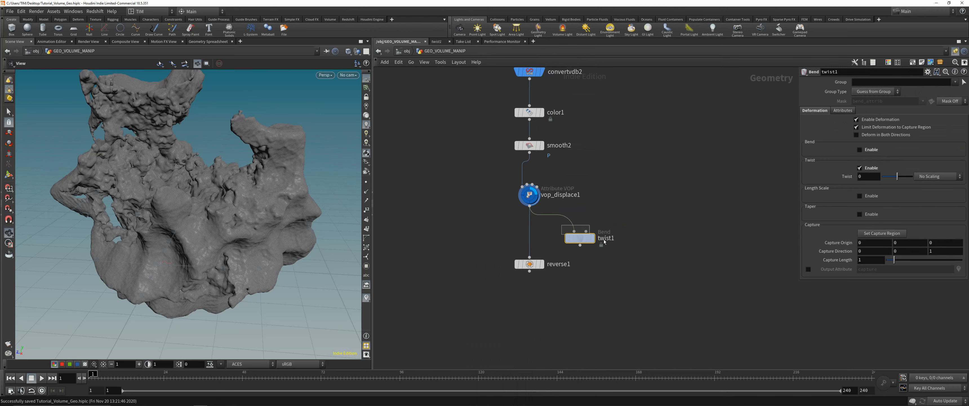
left_click(592, 238)
Step: In the top view, define the twist1 capture region along Z across the full extent of the rock
right_click_drag(238, 166, 185, 247)
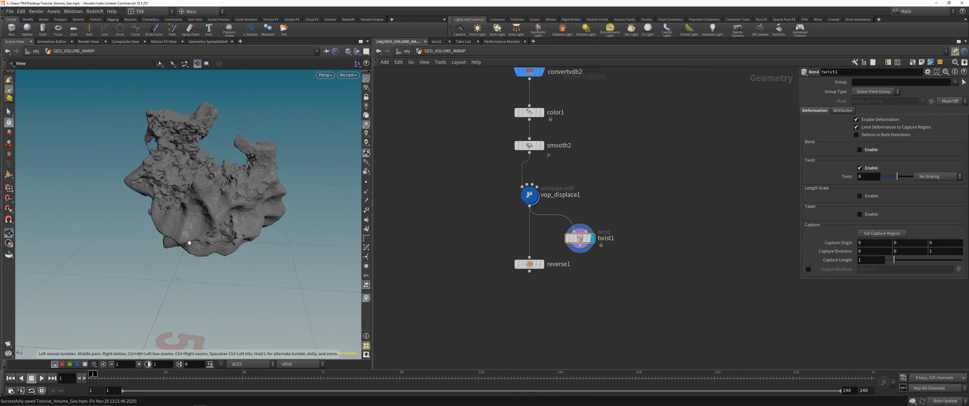
key("space+2")
key("space+1")
key("space+3")
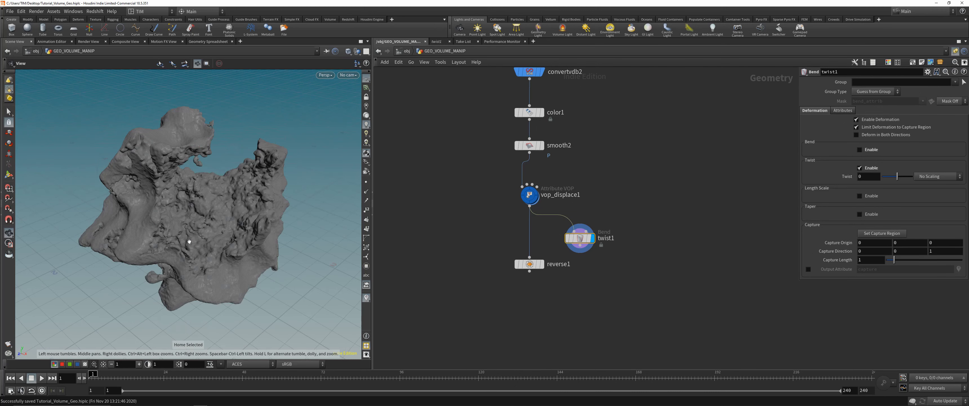
key("space+2")
right_click_drag(211, 176, 203, 249)
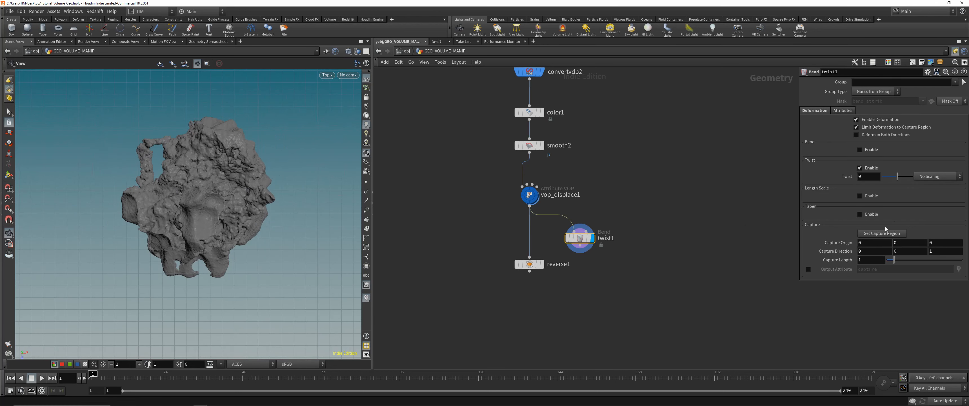
key("Return")
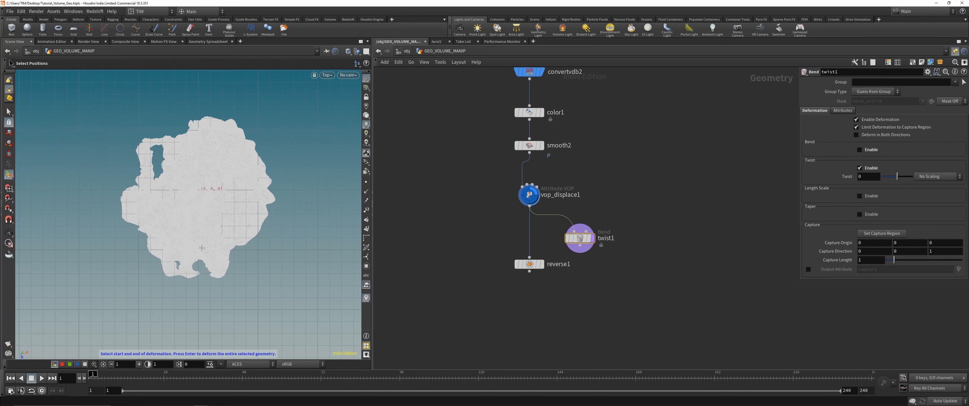
left_click_drag(193, 278, 195, 124)
Step: Twist the rock mesh by about -244 degrees with twist1
key("Escape")
left_click_drag(194, 168, 191, 224)
key("Return")
right_click_drag(191, 224, 162, 186, "alt")
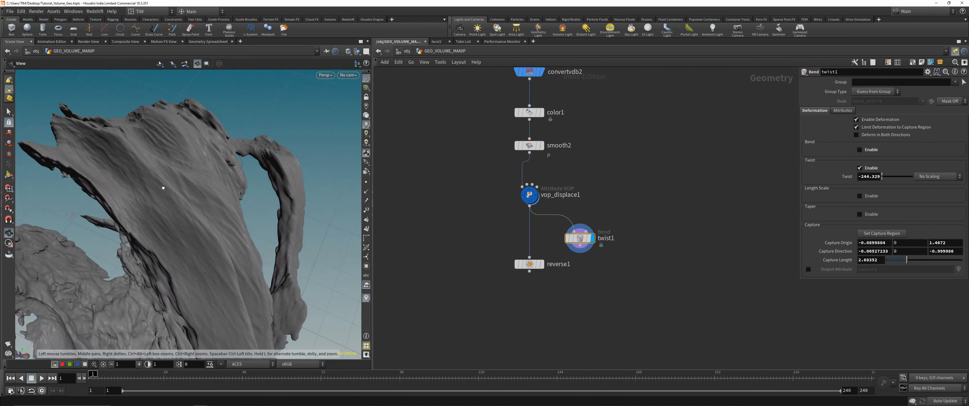
Step: Examine the stretched, twisted surface from several sides and save the scene
left_click_drag(162, 186, 212, 190, "alt")
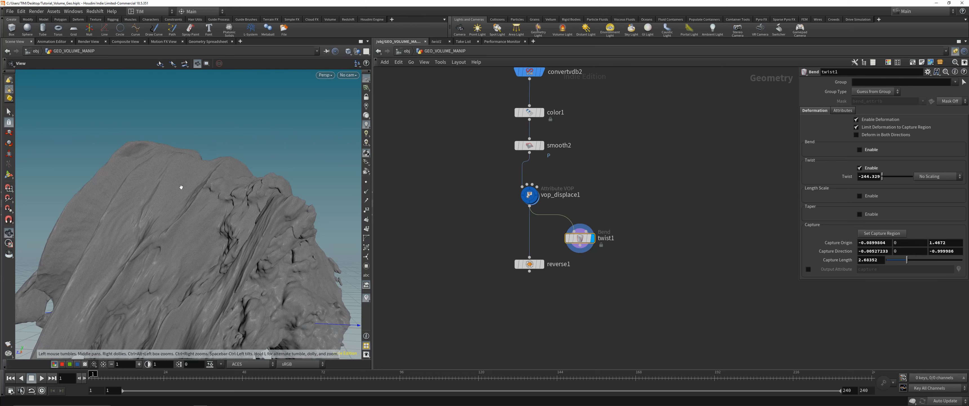
left_click_drag(250, 262, 197, 142)
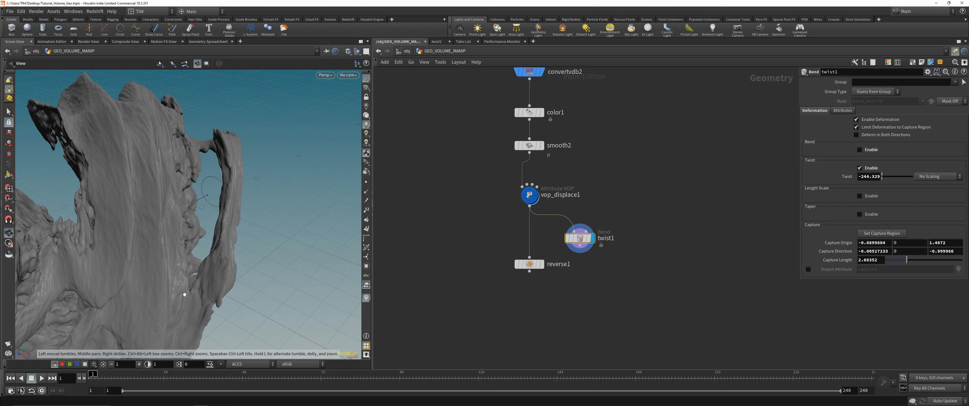
left_click_drag(198, 230, 220, 203)
scroll(192, 201, "down", 5)
key("ctrl+s")
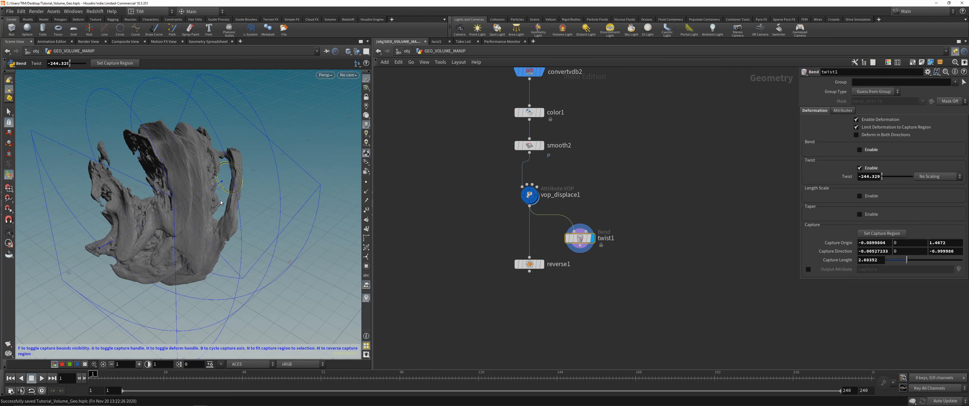
Step: Delete the reverse1 node and place twist1 directly below vop_displace1 as the displayed node
key("Escape")
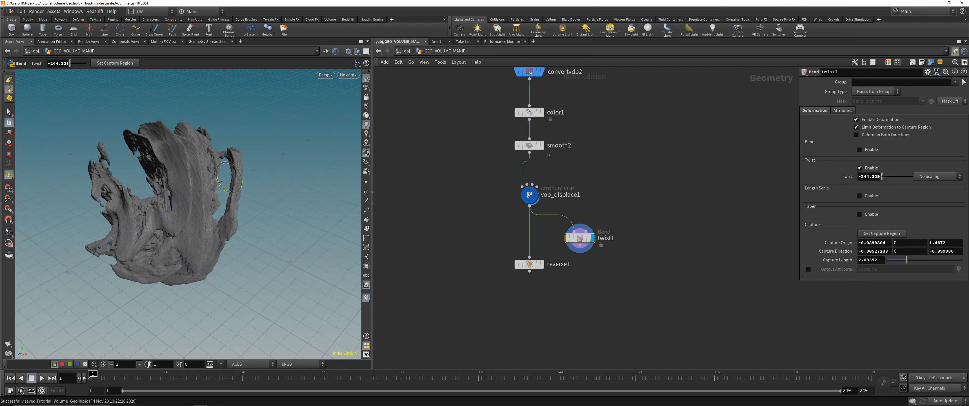
left_click_drag(278, 189, 188, 203)
mouse_move(189, 203)
right_mouse_down()
mouse_move(185, 186)
mouse_move(186, 199)
right_mouse_up()
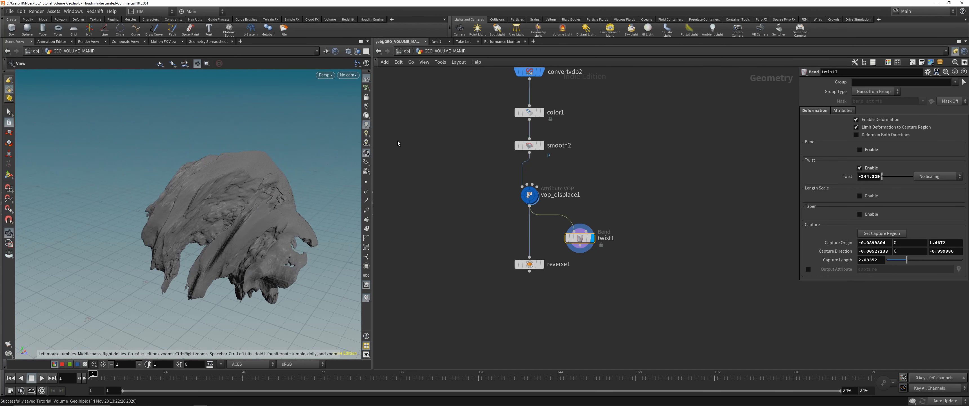
left_click_drag(530, 263, 529, 304)
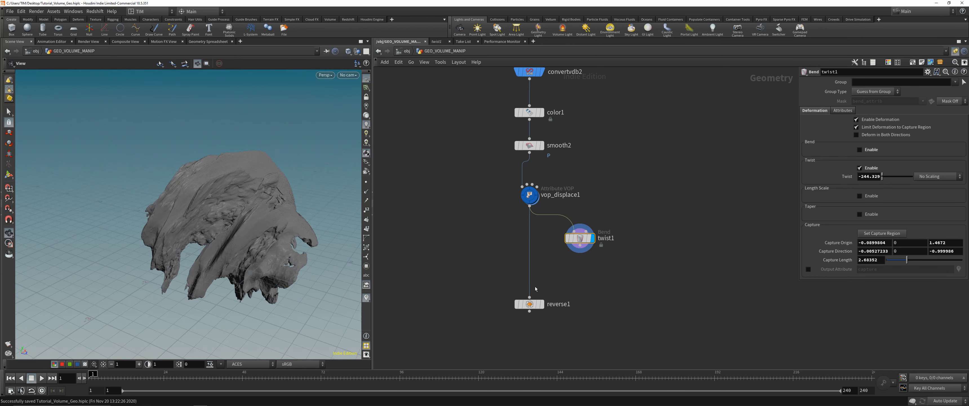
left_click(530, 303)
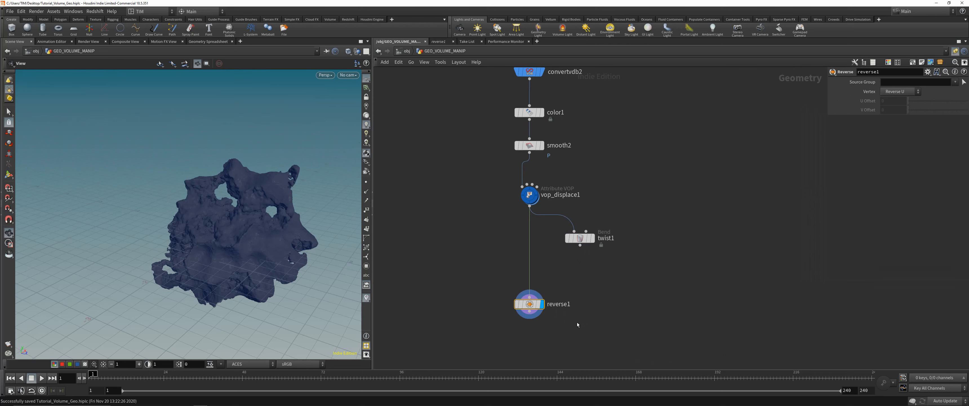
key("Delete")
left_click(581, 237)
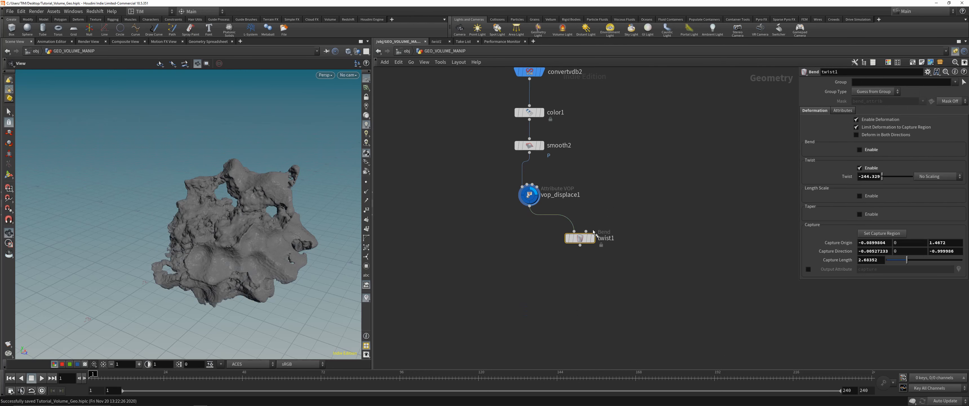
left_click_drag(584, 238, 532, 240)
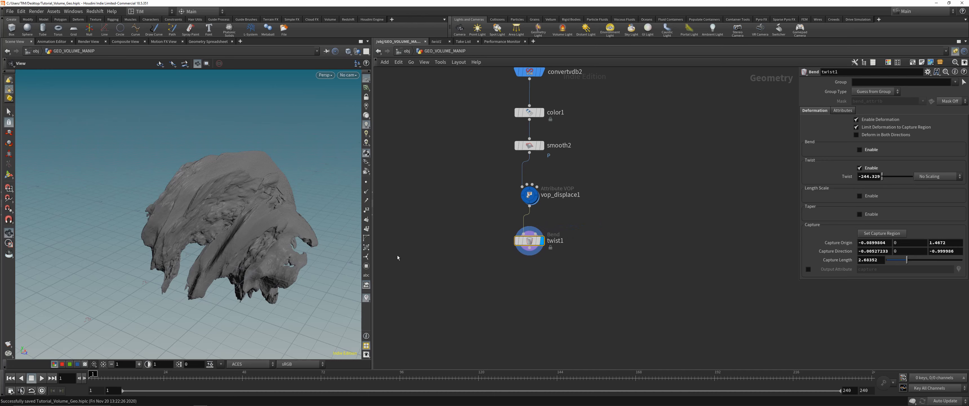
Step: Add a Measure node below twist1, display it and show its colour visualization on the rock mesh
mouse_move(243, 221)
left_mouse_down()
mouse_move(268, 216)
mouse_move(253, 216)
left_mouse_up()
mouse_move(252, 216)
right_mouse_down()
mouse_move(257, 235)
mouse_move(255, 222)
right_mouse_up()
left_click_drag(254, 222, 270, 212)
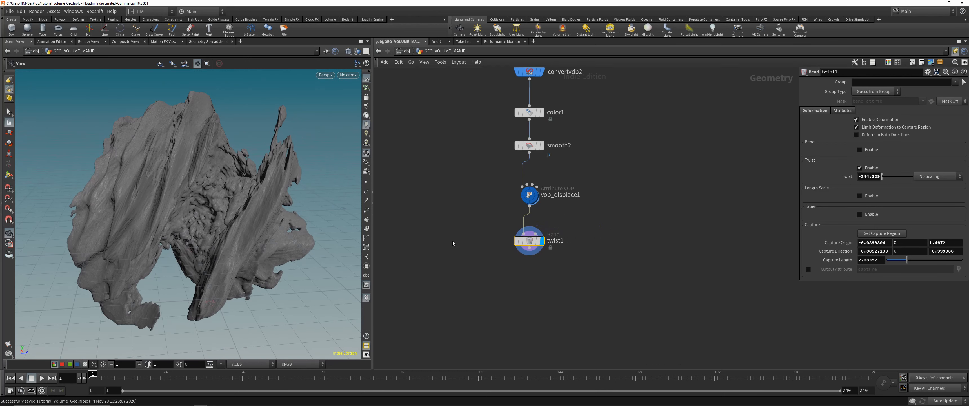
key("Tab")
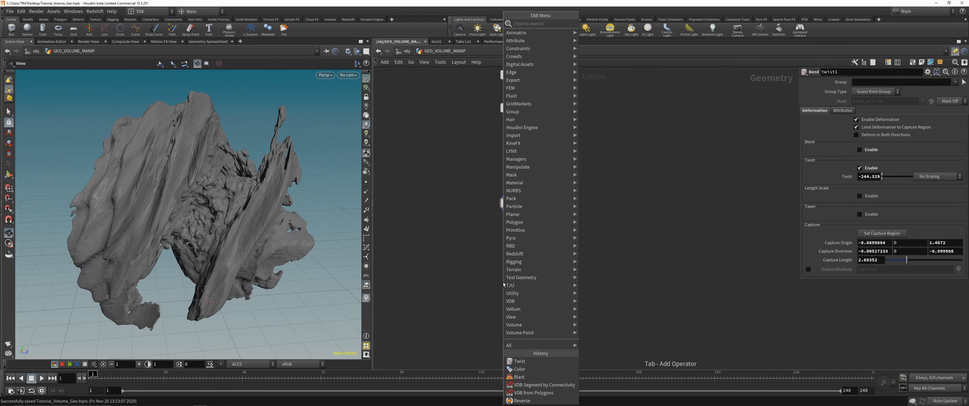
type("mea")
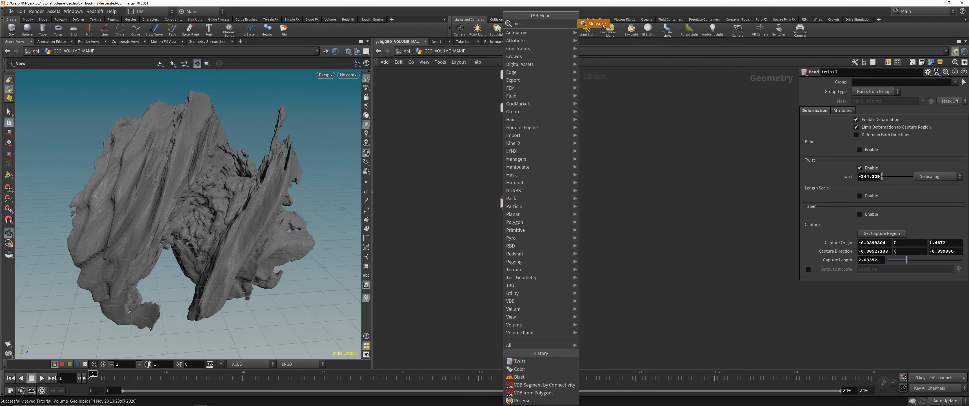
left_click(603, 25)
left_click(516, 255)
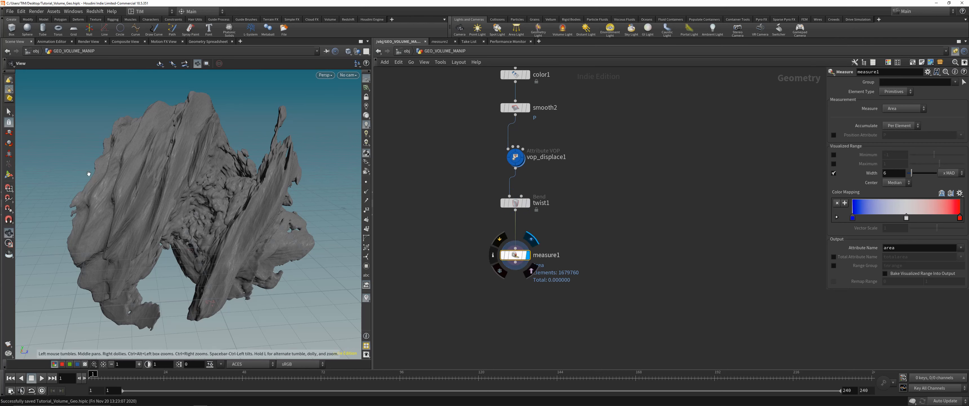
left_click(9, 175)
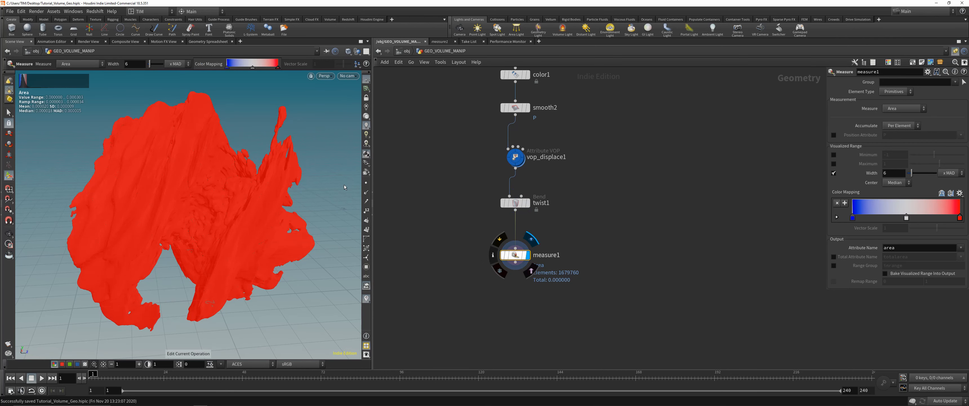
Step: Set measure1 to measure Curvature accumulated Per Piece, with the visualized range width scaled by x1.0
left_click(902, 109)
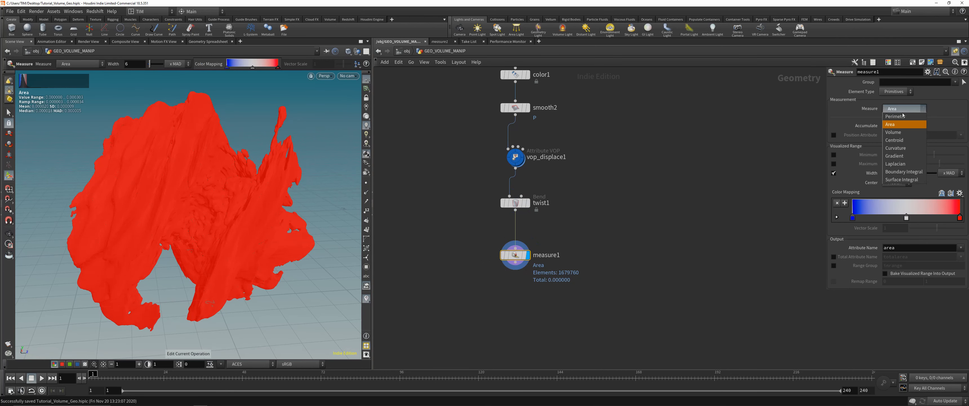
left_click(901, 150)
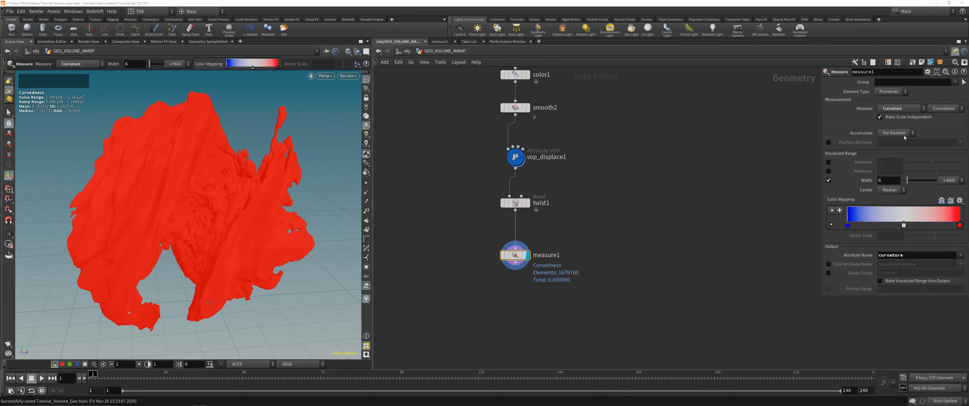
left_click(901, 134)
left_click(898, 143)
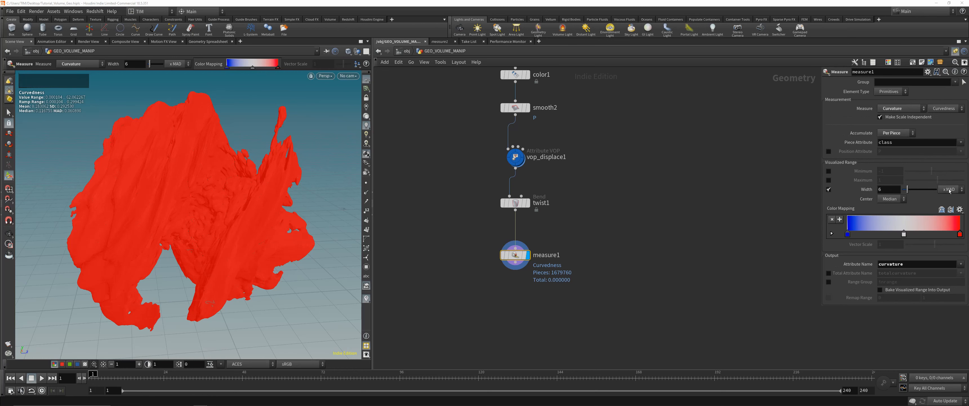
left_click(950, 189)
left_click(947, 197)
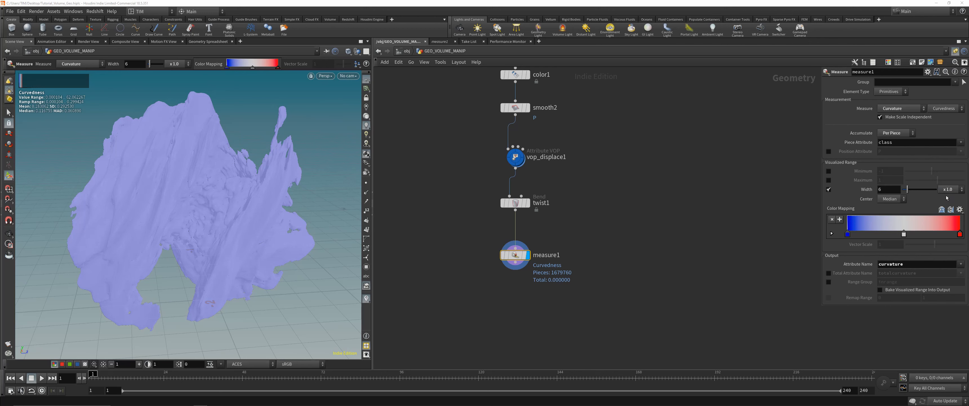
Step: Try a visualized range width of 11.338 on measure1, keeping Curvature and the x1.0 scaling
middle_click_drag(894, 189, 894, 200)
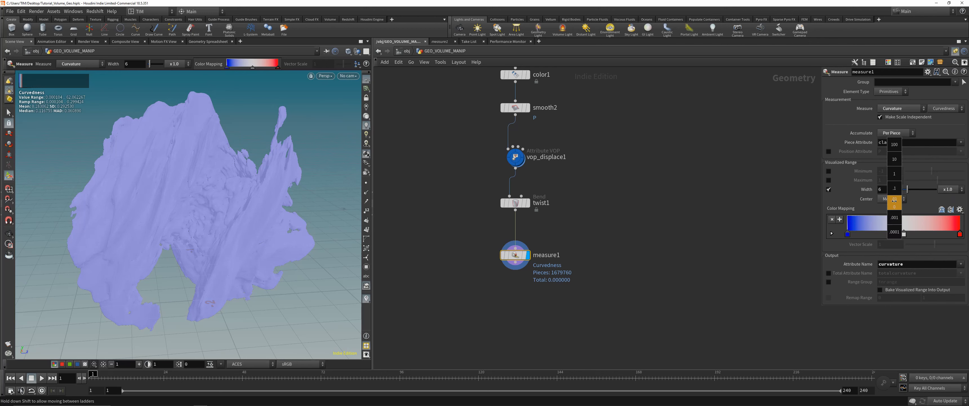
mouse_move(817, 208)
middle_mouse_down()
mouse_move(886, 189)
mouse_move(890, 176)
mouse_move(909, 180)
mouse_move(902, 180)
middle_mouse_up()
left_click(897, 109)
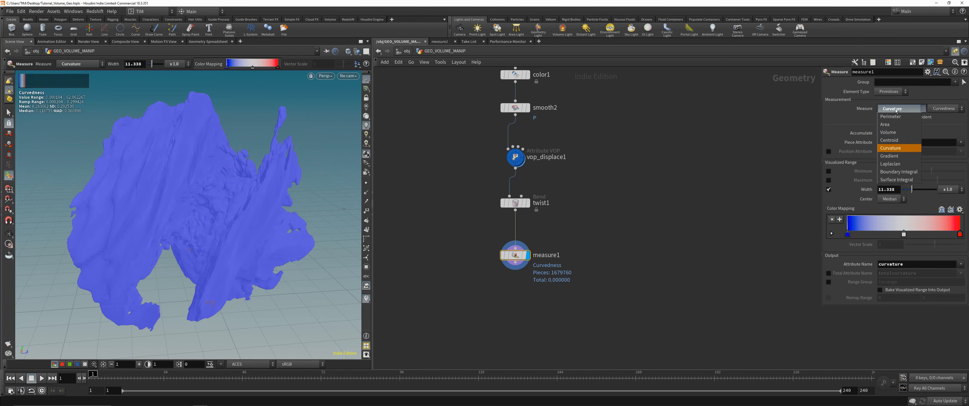
left_click(897, 108)
left_click(947, 190)
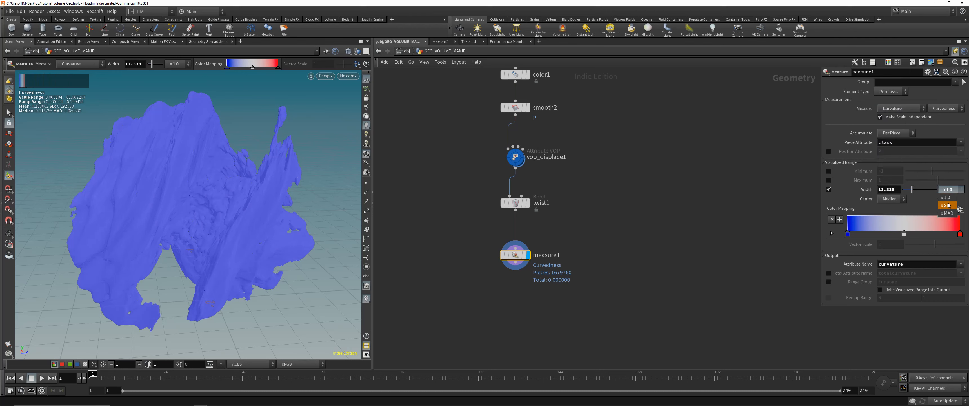
left_click(945, 197)
Step: Compare the Throughout, Per Element and Per Piece accumulation of measure1, trying a visualized range width of 5.8
left_click(895, 133)
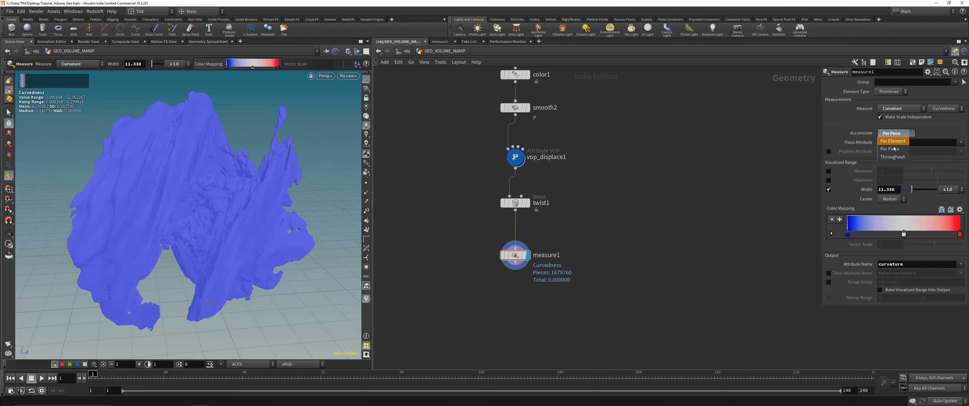
left_click(890, 141)
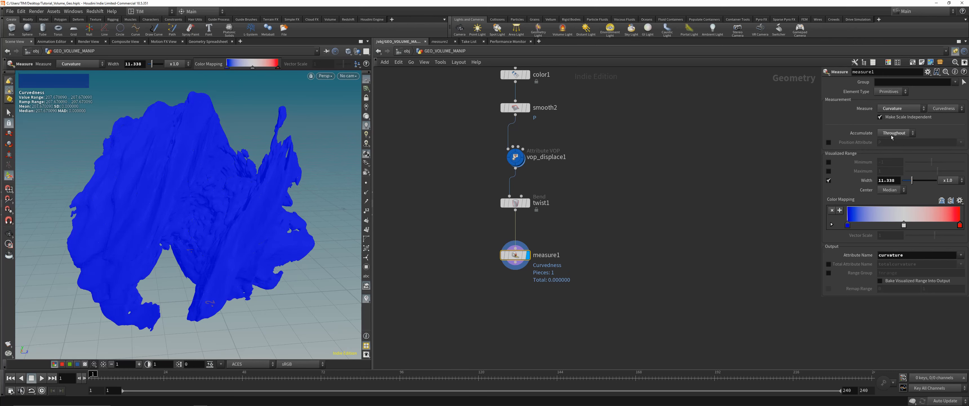
left_click(892, 135)
left_click(892, 144)
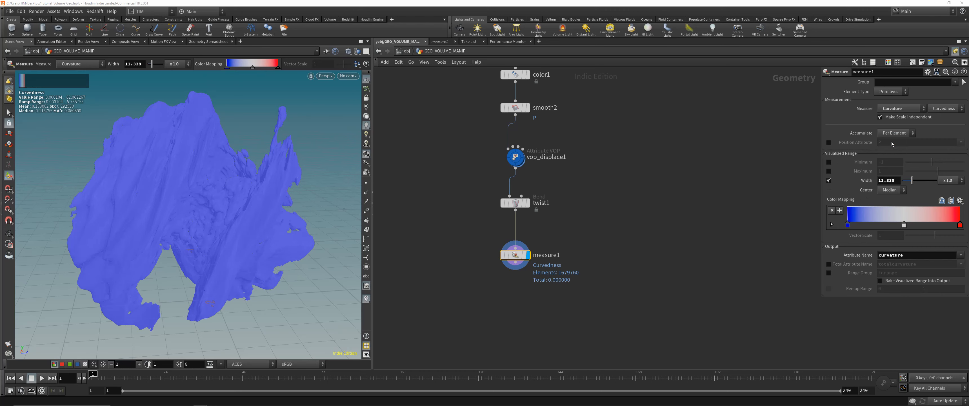
left_click_drag(151, 65, 150, 67)
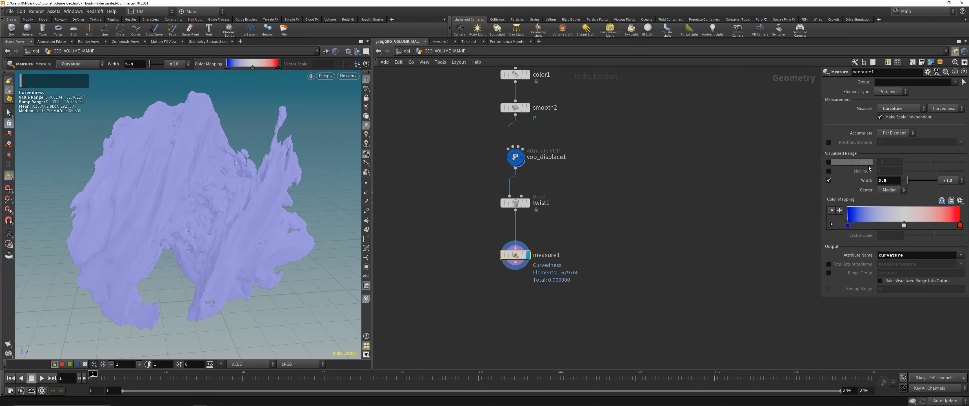
left_click(896, 134)
left_click(895, 149)
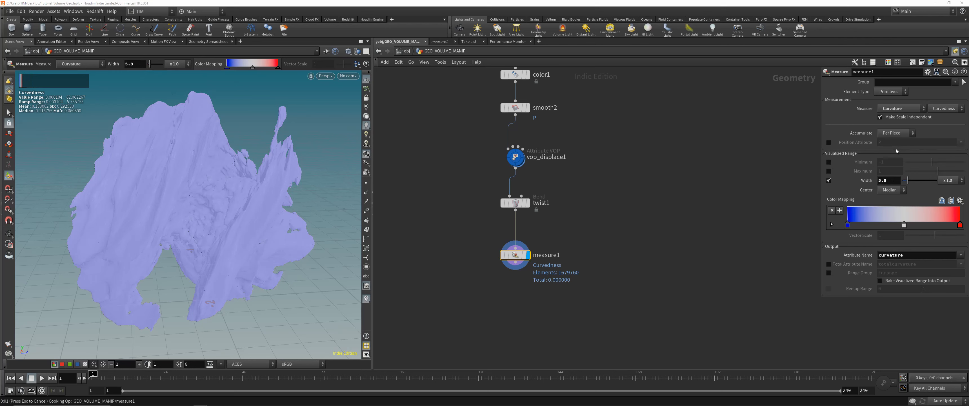
left_click(896, 132)
left_click(933, 118)
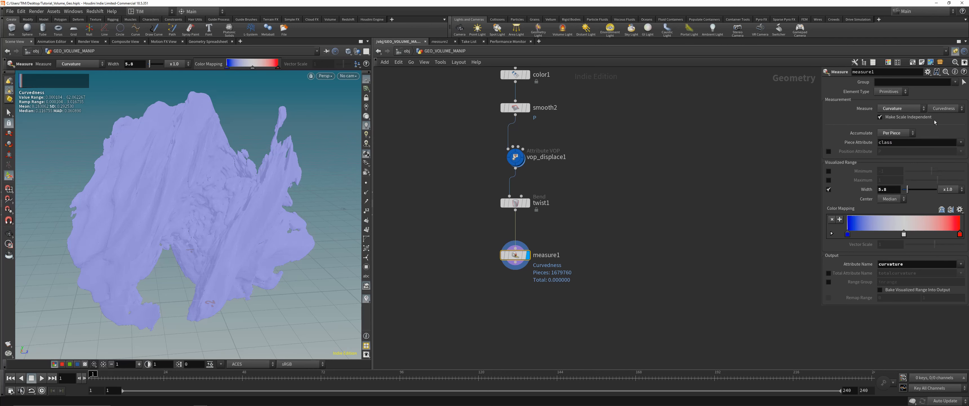
Step: Measure the curvature on Points and set the visualized range width to 2.2
left_click(892, 94)
left_click(890, 98)
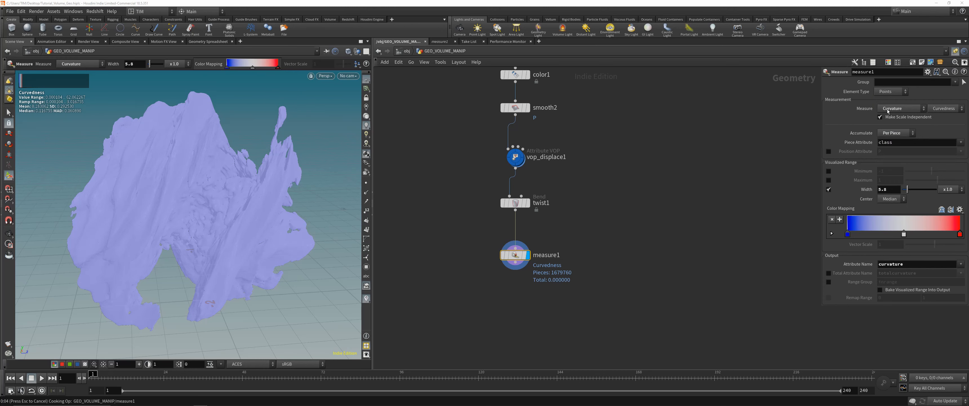
left_click(888, 118)
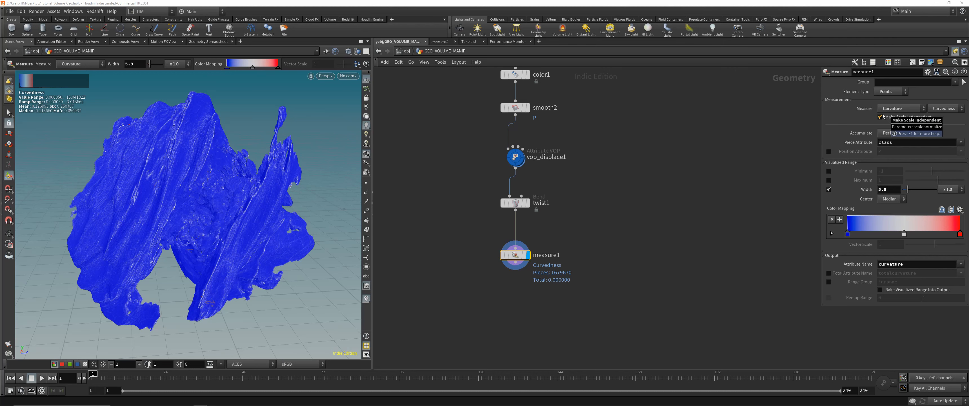
left_click_drag(241, 226, 222, 210, "alt")
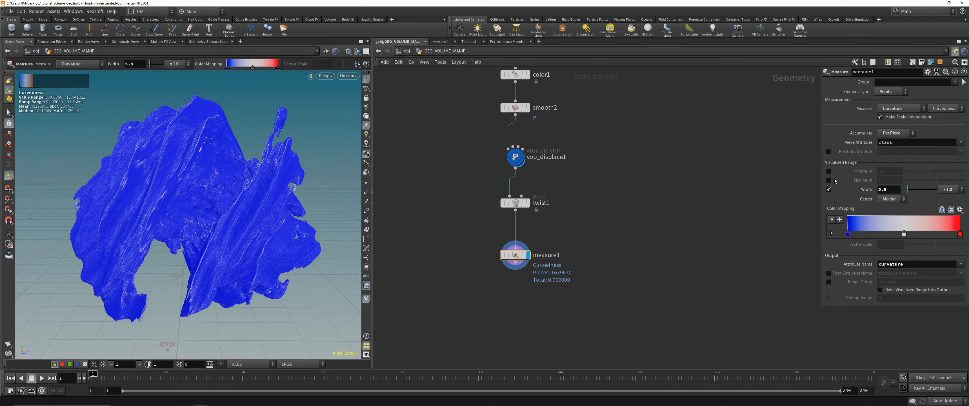
left_click_drag(150, 64, 149, 66)
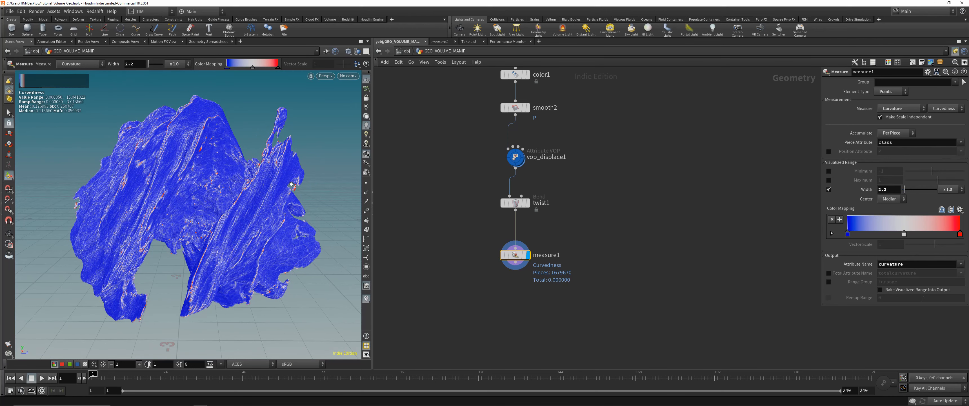
Step: Bake the visualized range into measure1's output and sort its points by descending curvature in the geometry spreadsheet
left_click_drag(158, 177, 242, 206, "alt")
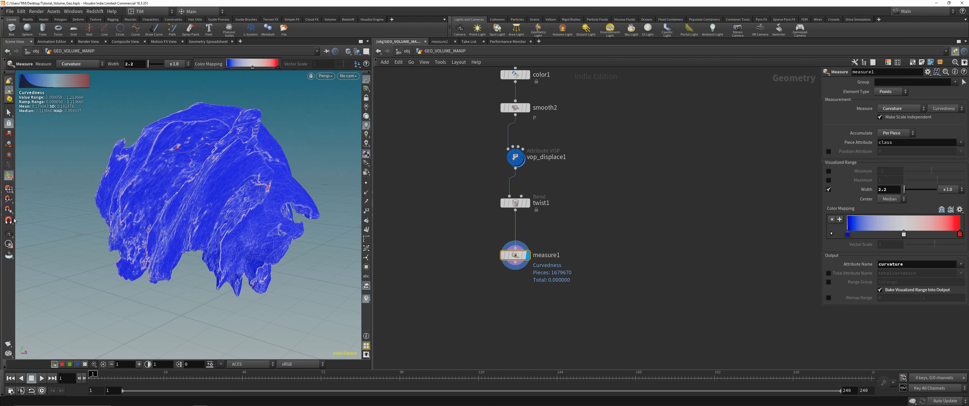
left_click(9, 232)
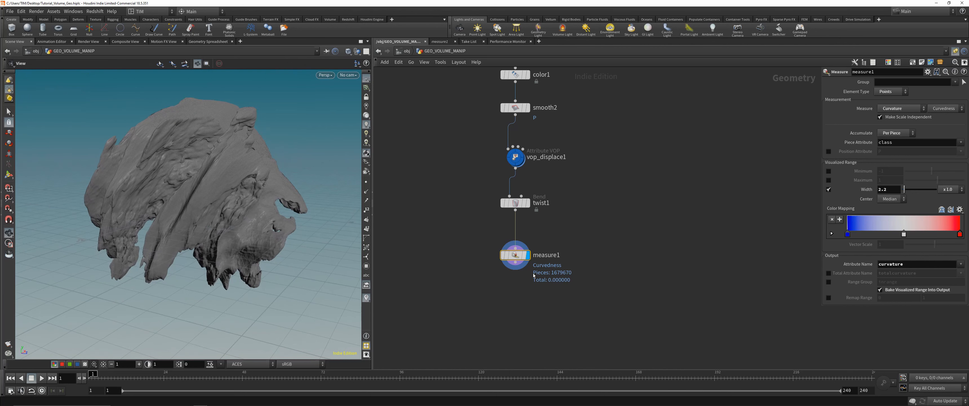
middle_click(515, 255)
left_click(208, 41)
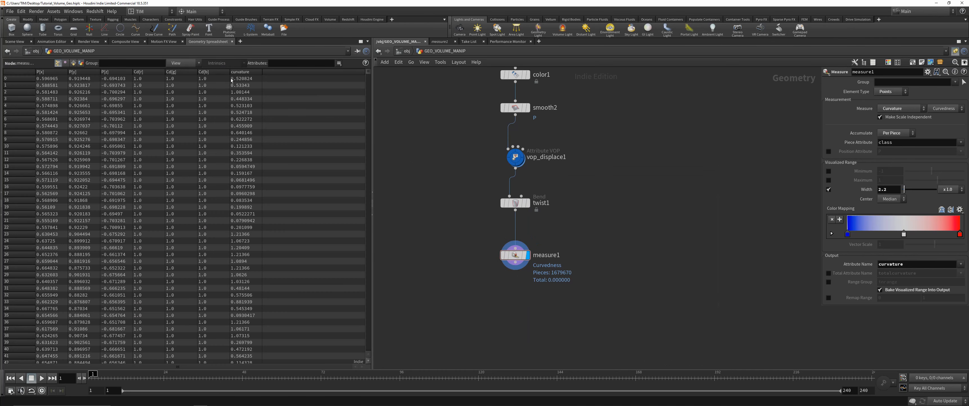
left_click(239, 72)
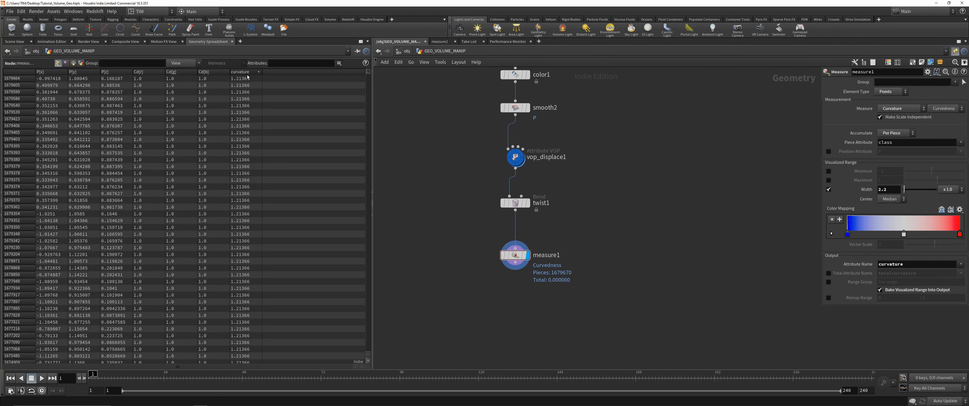
Step: Add a Min Max TJU node below measure1 and set its fit attribute to curvature
key("Tab")
type("mi")
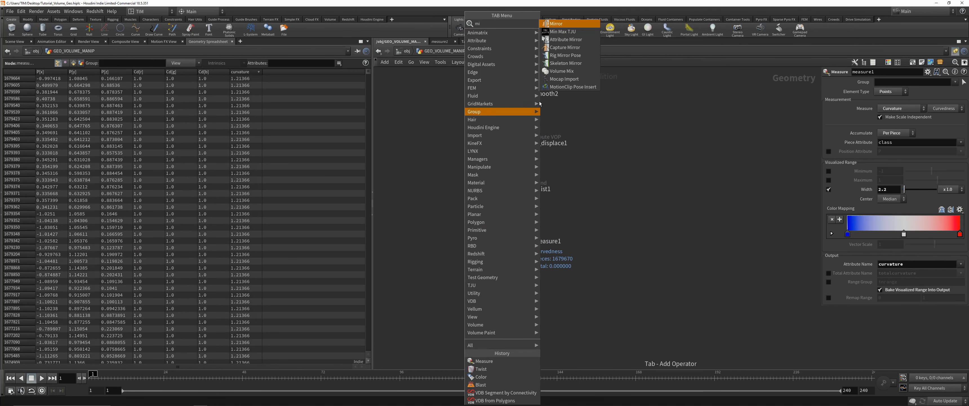
left_click(562, 32)
left_click(516, 284)
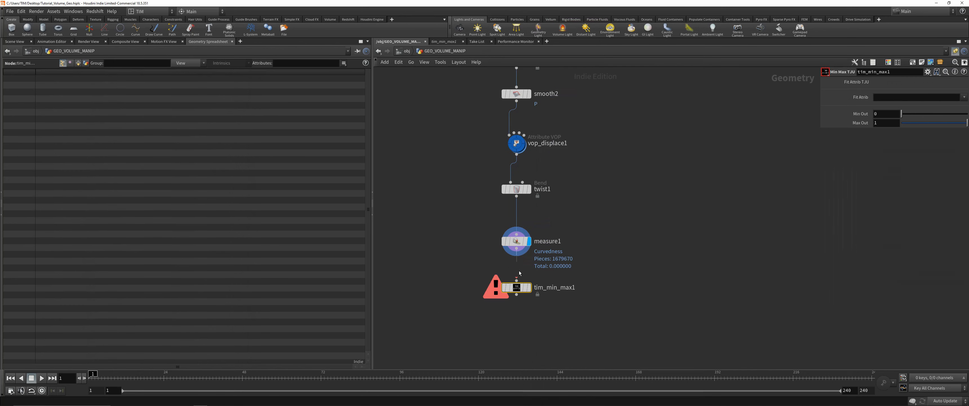
left_click(962, 97)
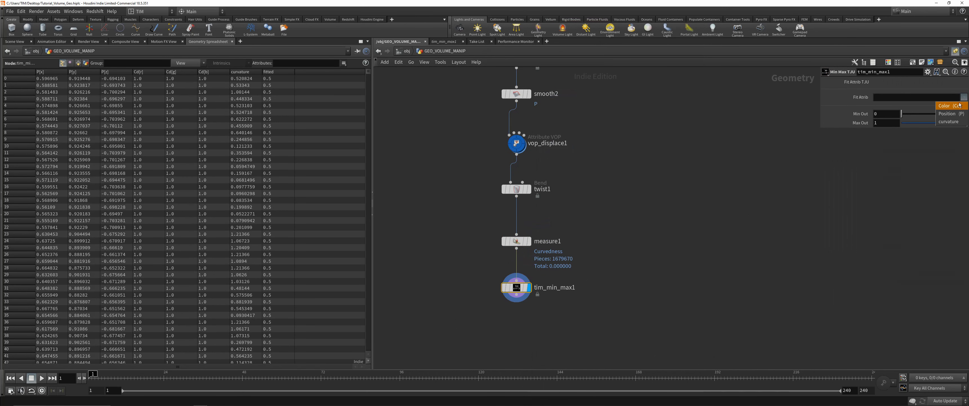
left_click(952, 121)
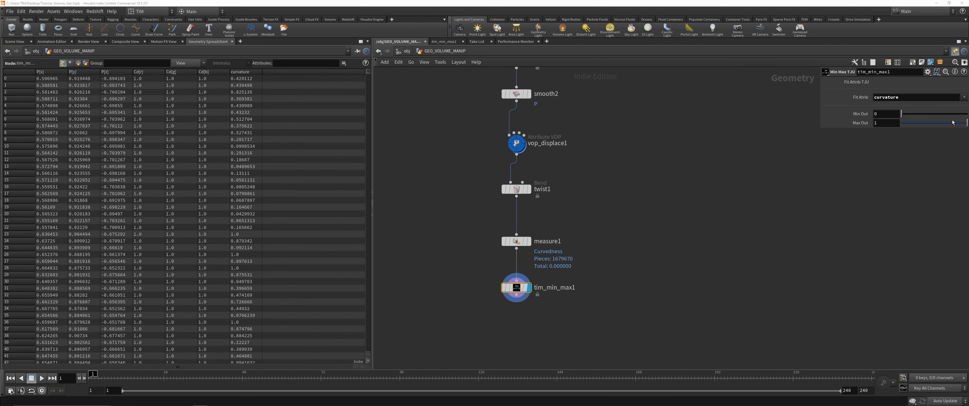
Step: Add a Color node below tim_min_max1 in the scene view and colour it with a Ramp from Attribute using curvature
left_click(15, 41)
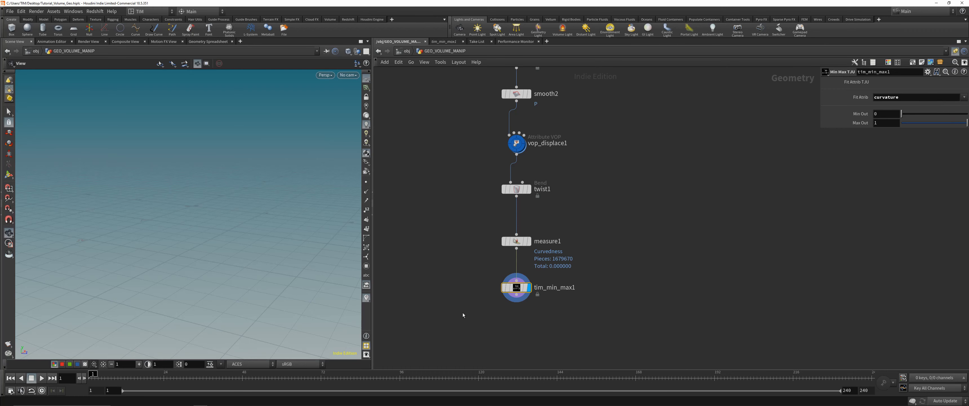
scroll(491, 302, "up", 2)
key("Tab")
type("color")
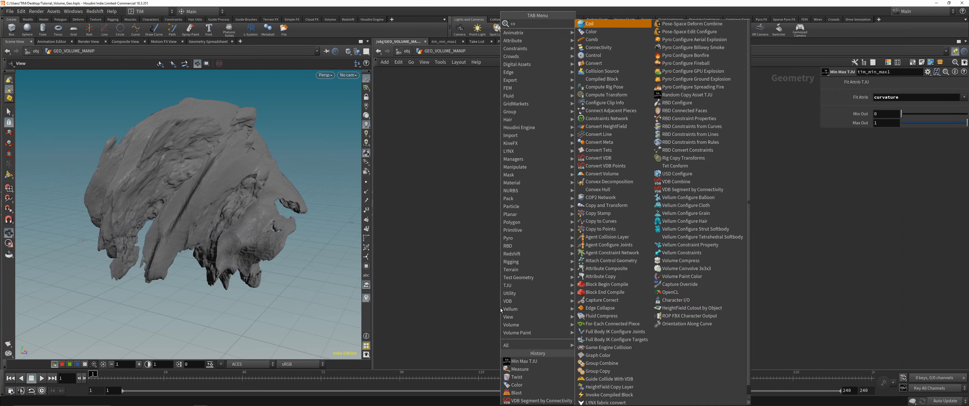
key("Return")
left_click(500, 308)
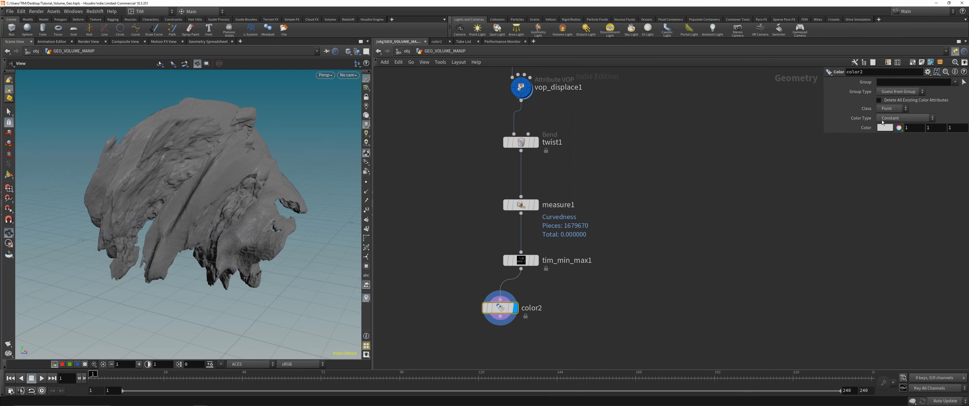
left_click(905, 118)
left_click(903, 157)
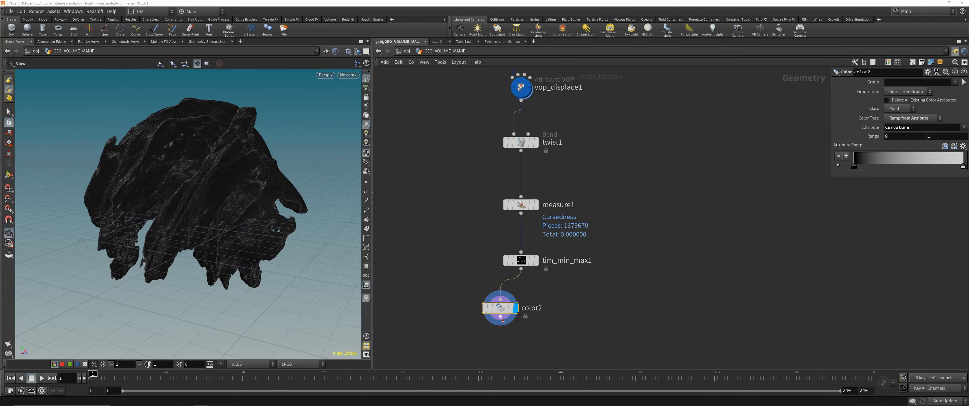
left_click_drag(500, 308, 521, 307)
Step: Tighten color2's attribute ramp into a hard black-to-white transition about a quarter of the way along
right_click_drag(166, 85, 220, 155)
left_click_drag(221, 156, 260, 220)
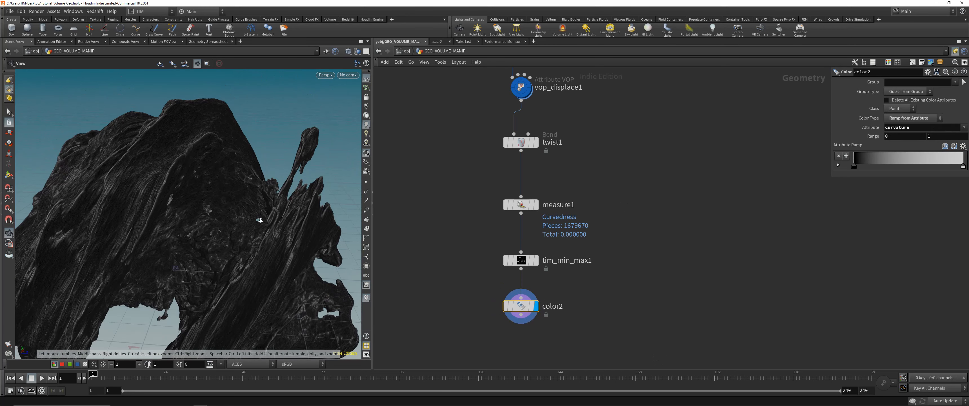
right_click_drag(260, 220, 230, 229)
left_click_drag(229, 229, 211, 205)
mouse_move(963, 166)
left_mouse_down()
mouse_move(874, 168)
mouse_move(914, 171)
left_mouse_up()
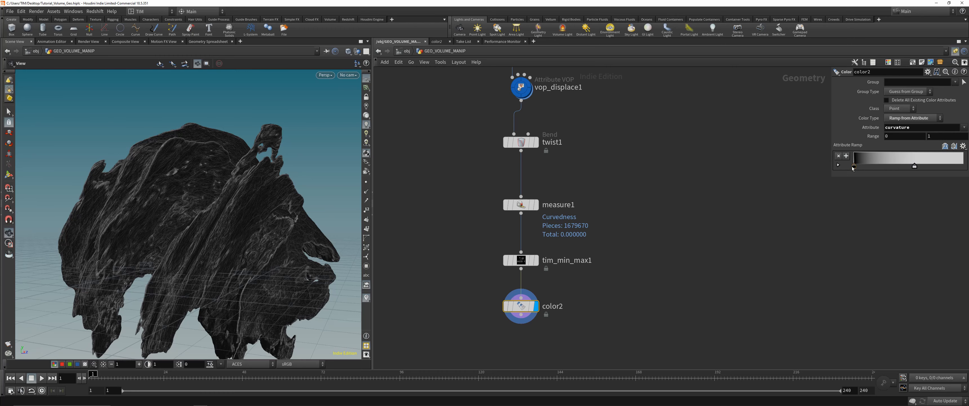
mouse_move(853, 167)
left_mouse_down()
mouse_move(901, 168)
mouse_move(865, 169)
mouse_move(881, 172)
left_mouse_up()
left_click_drag(210, 158, 176, 186)
right_click_drag(176, 186, 260, 204)
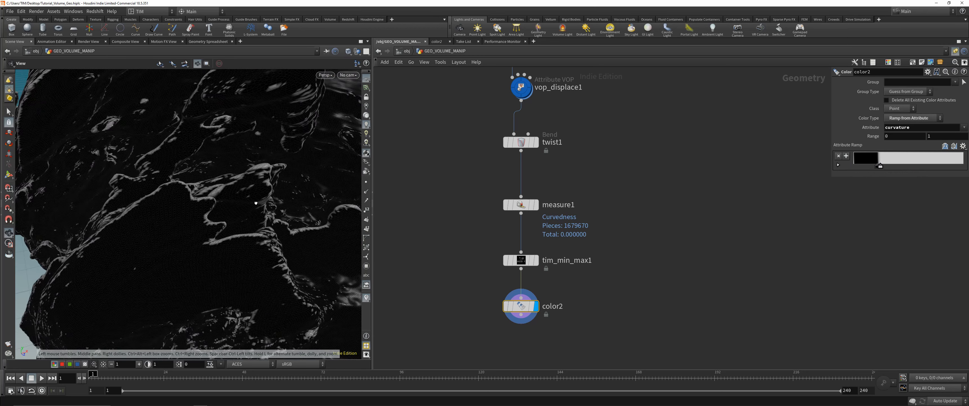
left_click_drag(259, 204, 281, 210)
Step: Add an Attribute Blur node below color2
middle_click_drag(514, 339, 483, 251)
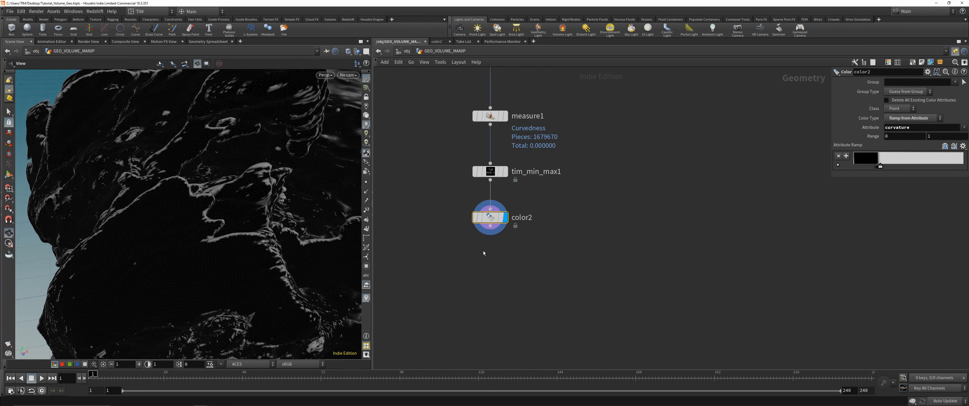
key("Tab")
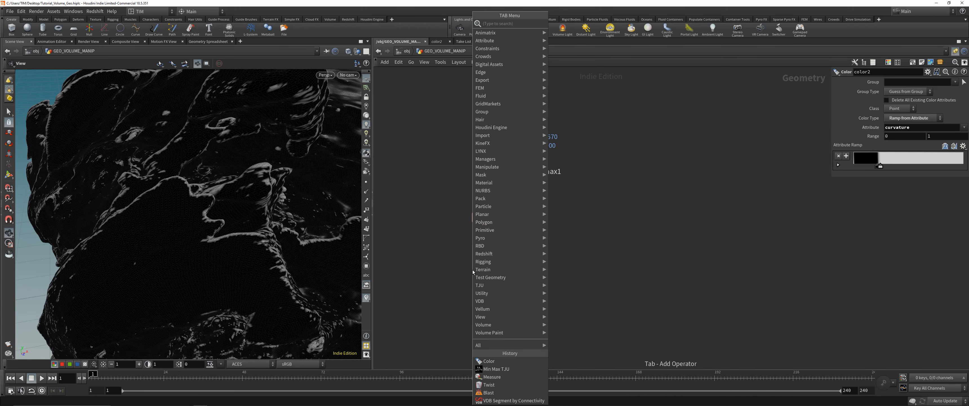
type("ablur")
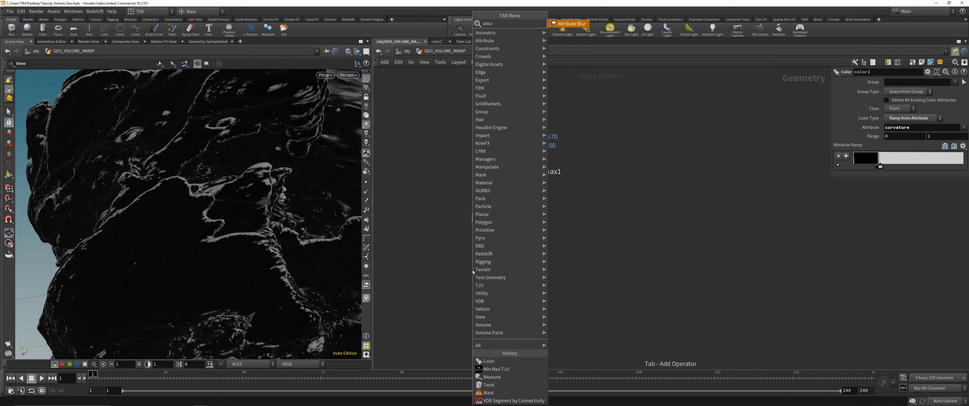
key("Return")
left_click(472, 269)
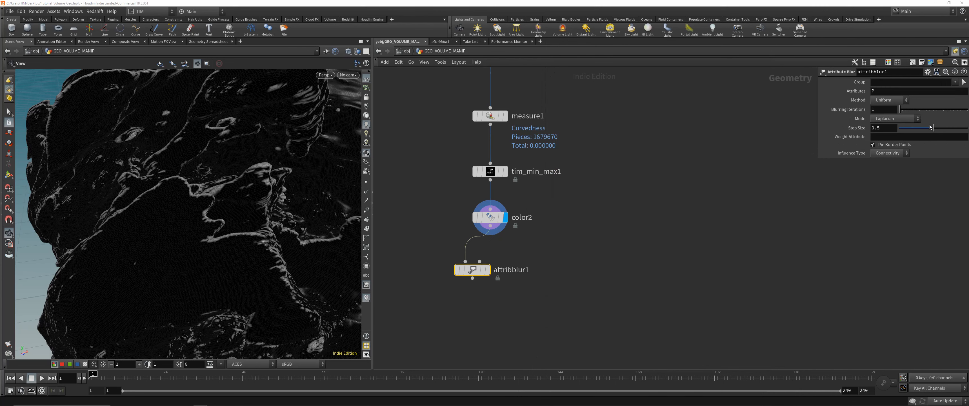
Step: Replace attribblur1's blurred attribute with curvature, copied from color2's attribute name
double_click(896, 94)
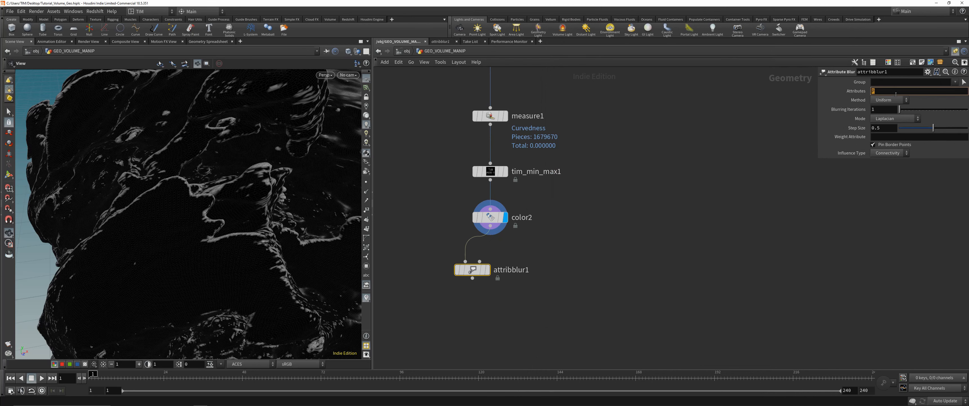
left_click(568, 255)
left_click(492, 218)
double_click(900, 127)
key("ctrl+c")
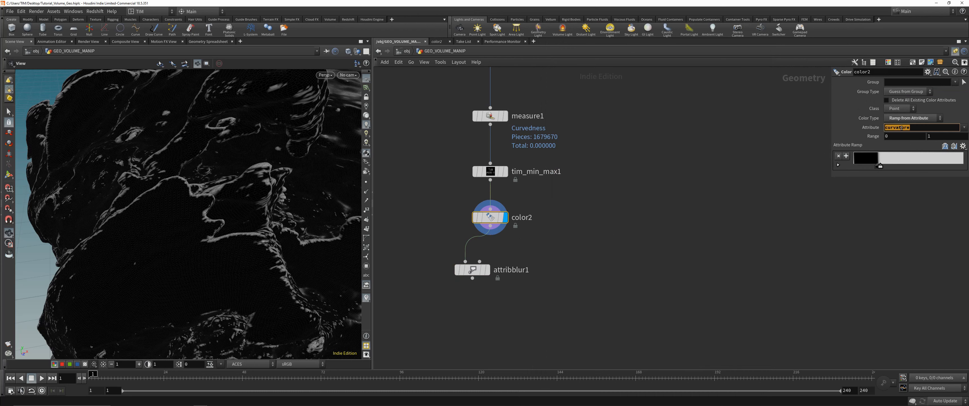
left_click(588, 255)
left_click(475, 269)
left_click(887, 91)
key("ctrl+v")
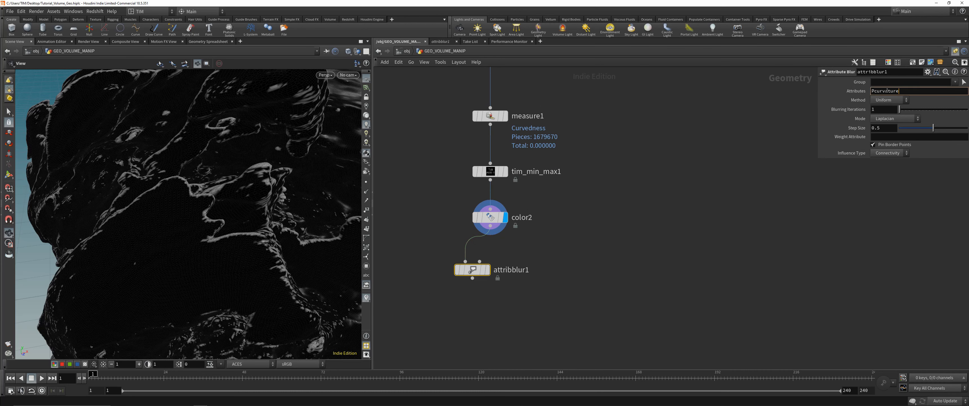
double_click(884, 93)
key("ctrl+v")
key("Return")
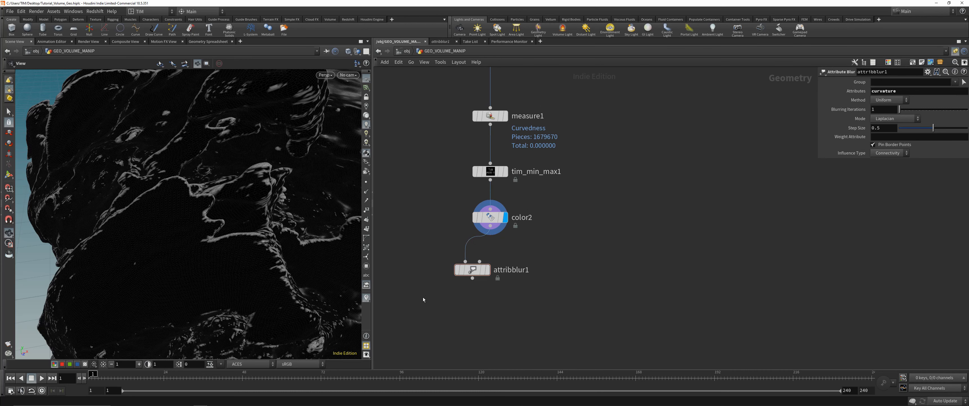
Step: Display attribblur1, line it up under color2 and set its blurring iterations to 15
key("r")
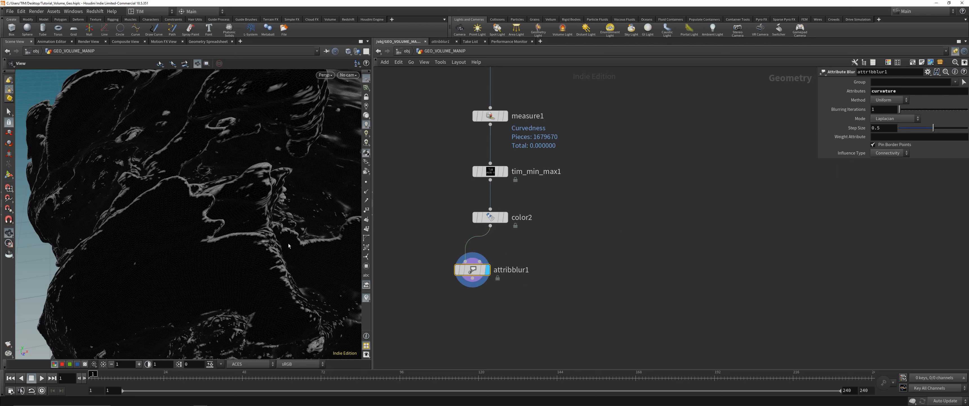
left_click_drag(245, 234, 246, 245)
right_click_drag(246, 245, 263, 241)
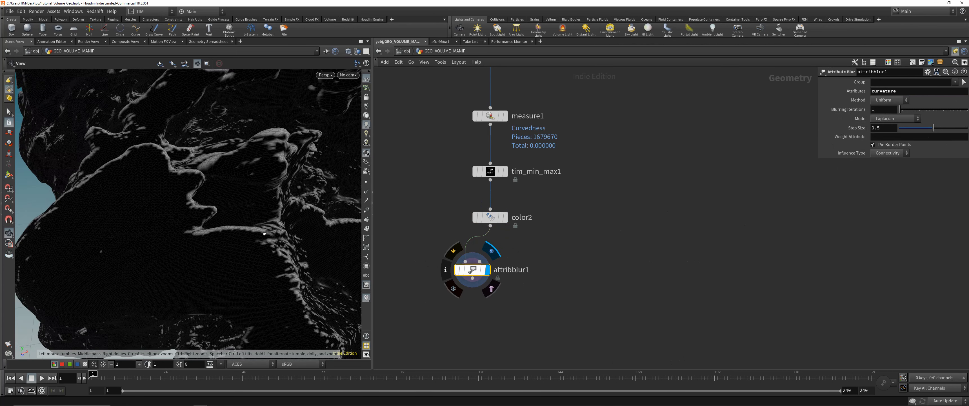
left_click_drag(264, 241, 278, 233)
left_click_drag(462, 258, 480, 256)
left_click(891, 110)
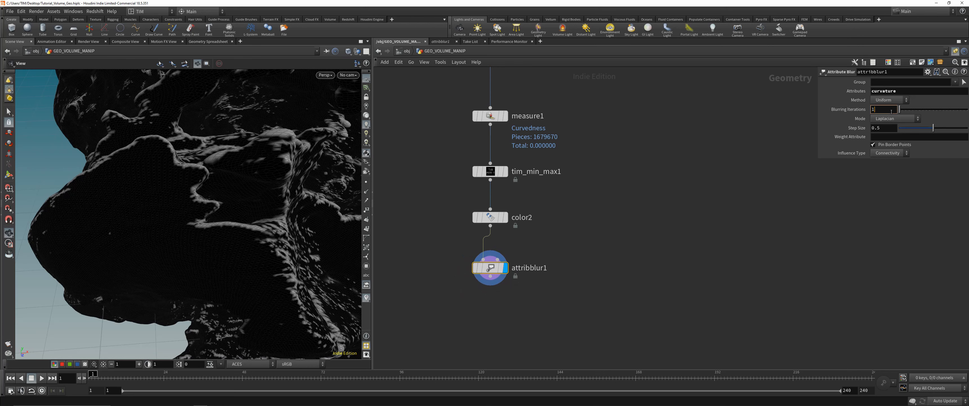
type("5")
key("Return")
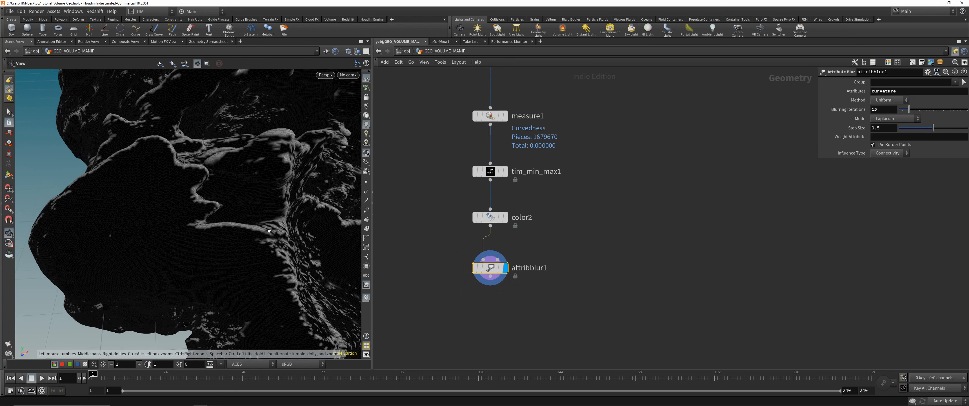
Step: Move color2 out of the chain and reconnect it after attribblur1, displaying the blurred curvature colours
left_click_drag(523, 220, 491, 309)
left_click(490, 276)
left_click(490, 299)
left_click(505, 307)
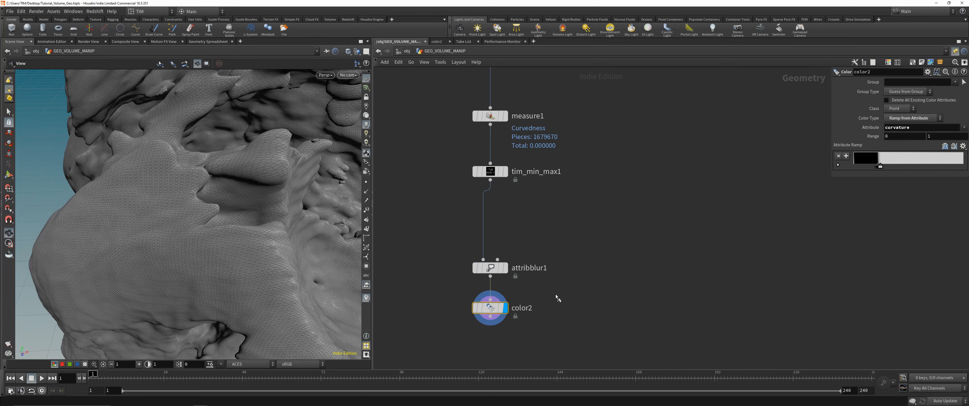
right_click_drag(223, 210, 216, 192)
left_click_drag(216, 192, 298, 211)
right_click_drag(298, 210, 227, 213)
left_click_drag(228, 213, 211, 195)
Step: Raise attribblur1's blurring iterations to 34 and inspect the smoothed curvature mask on the mesh
left_click(534, 268)
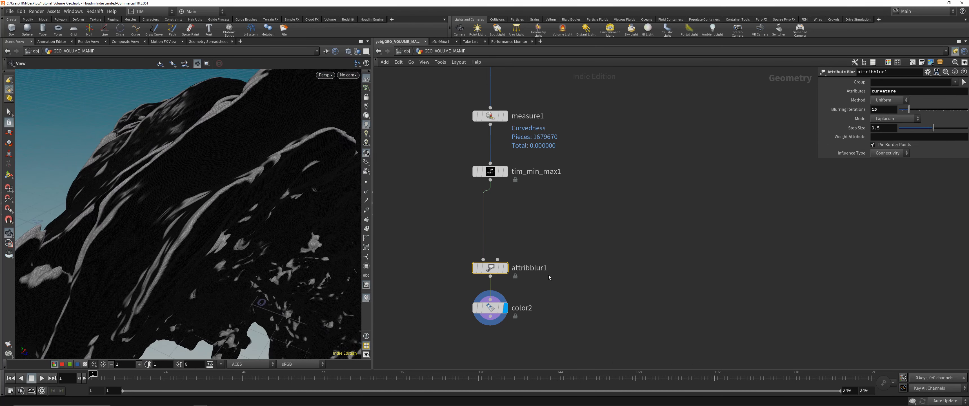
double_click(892, 110)
type("5")
key("Return")
left_click_drag(899, 110, 920, 114)
left_click_drag(171, 214, 188, 211)
right_click_drag(188, 210, 184, 225)
left_click_drag(185, 225, 229, 192)
Step: Auto-arrange the nodes from measure1 down to color2 into a neat column
scroll(473, 138, "down", 2)
middle_click_drag(483, 244, 488, 273)
left_click_drag(458, 322, 496, 144)
key("l")
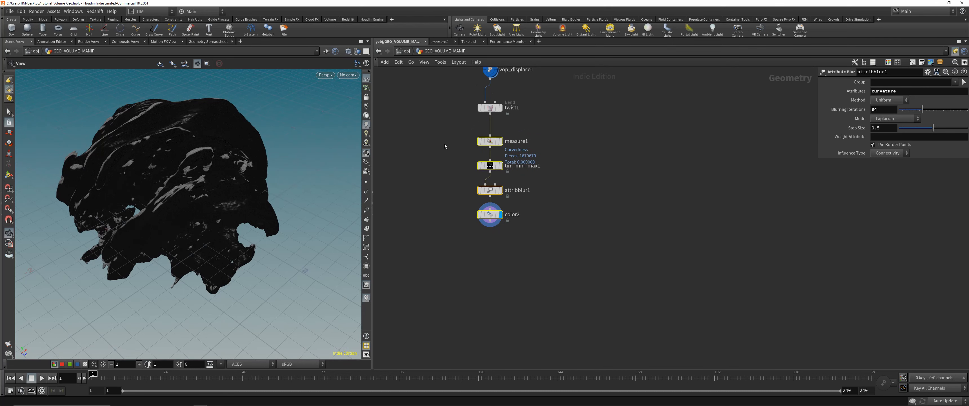
left_click(445, 143)
middle_click_drag(440, 143, 472, 198)
Step: Display the twist1 result and save the scene file
left_click_drag(471, 178, 564, 153)
key("r")
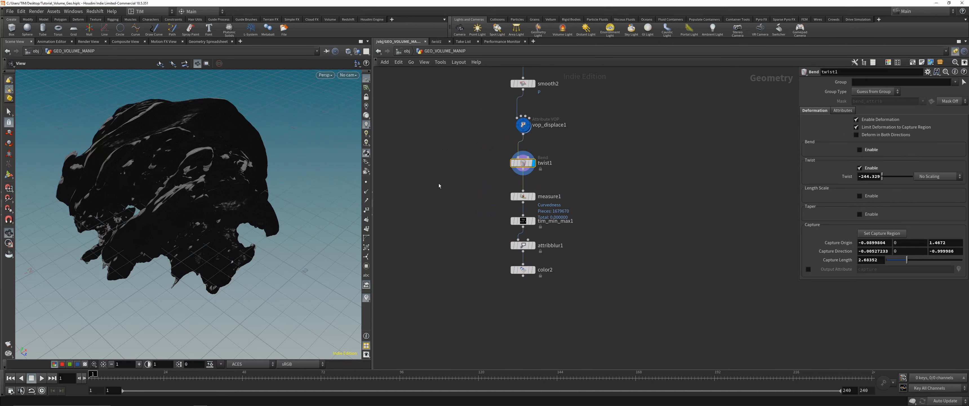
key("ctrl+s")
Step: Branch a Material node off twist1's output beside the curvature chain
left_click(522, 170)
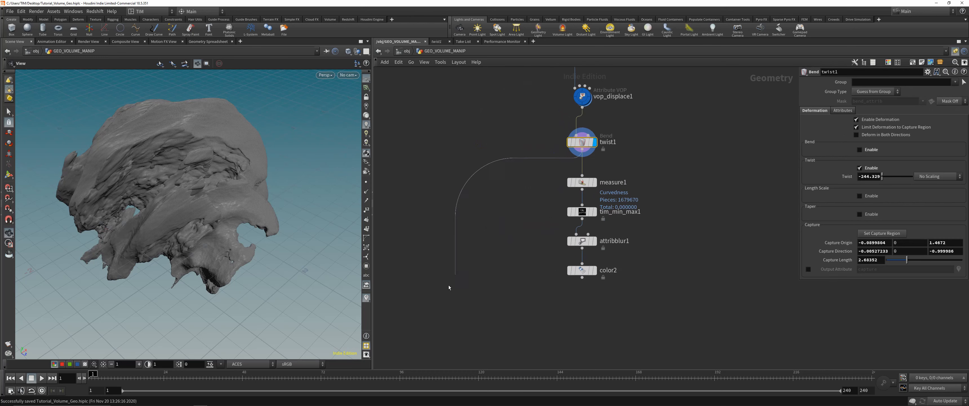
key("Tab")
type("mat")
key("Return")
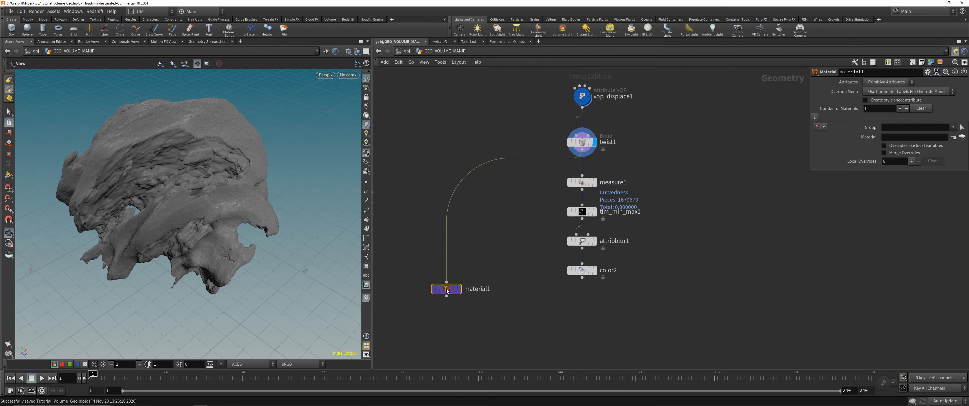
Step: Display the new material node and rename it RS_MAT
key("r")
left_click(475, 291)
double_click(475, 293)
type("RS_MAT")
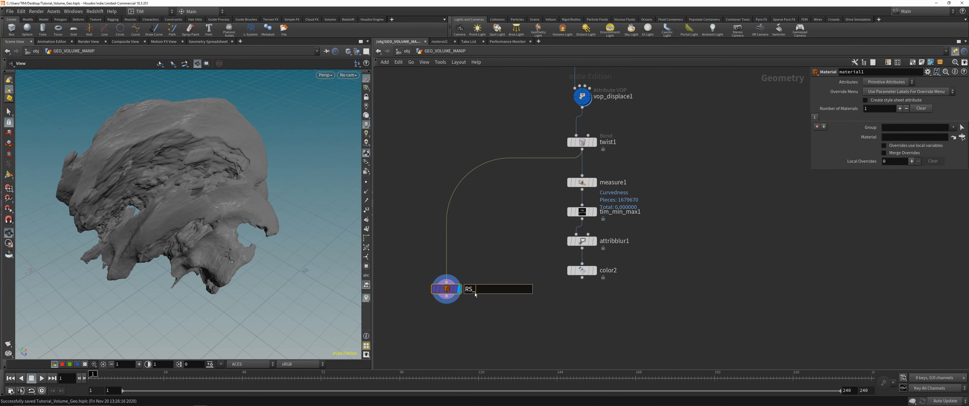
key("Return")
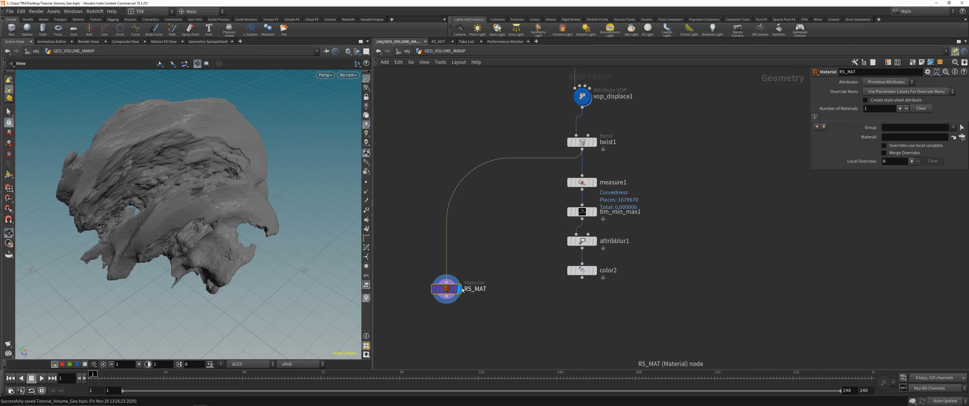
Step: Go up to the object level and save the scene file
key("u")
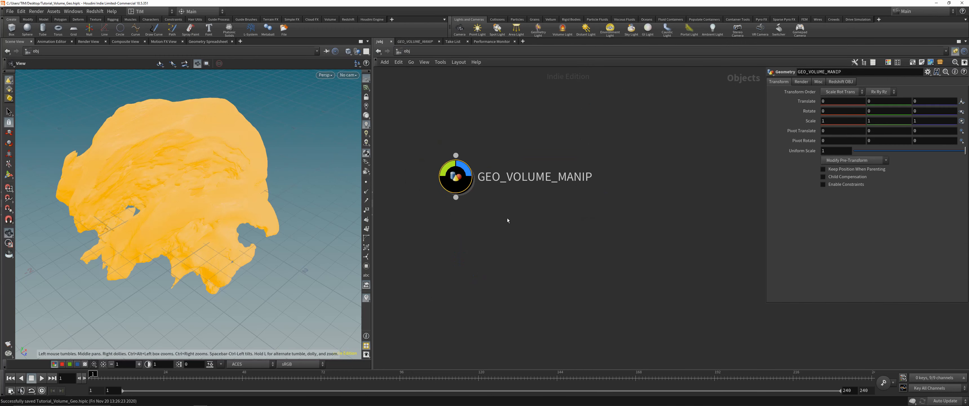
scroll(545, 268, "down", 4)
left_click(547, 268)
key("ctrl+s")
left_click_drag(233, 194, 275, 191)
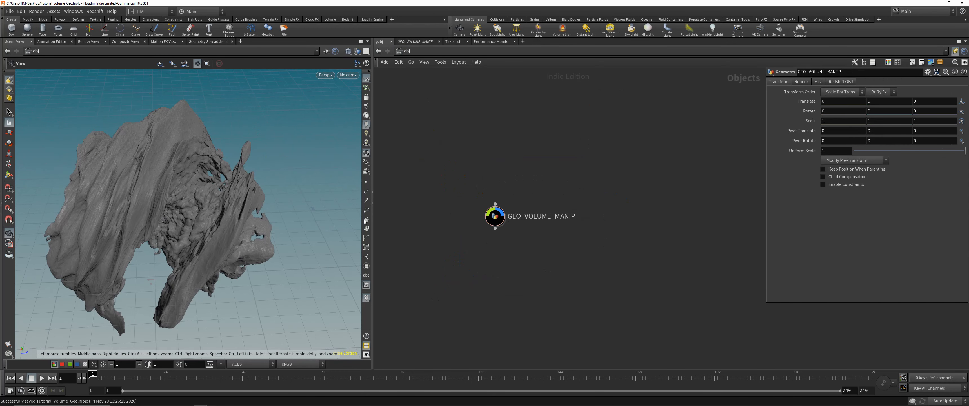
Step: Add a Redshift dome light below the GEO_VOLUME_MANIP node and rename it RS_DOME
middle_click_drag(499, 304, 500, 268)
key("Tab")
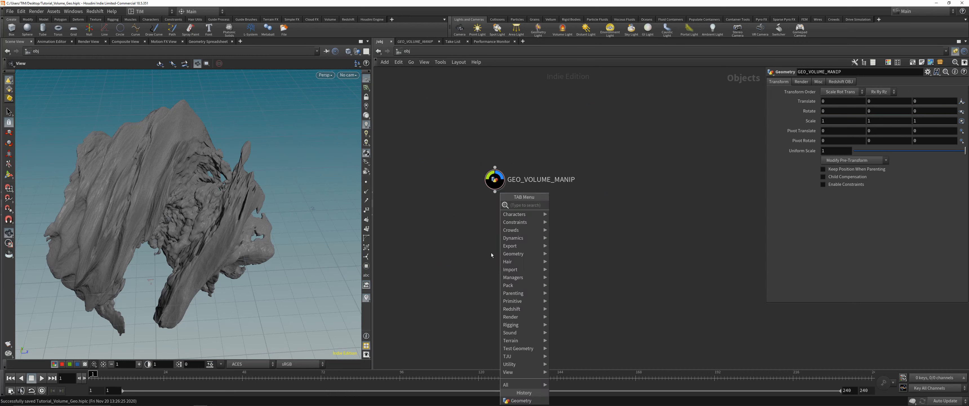
type("rs")
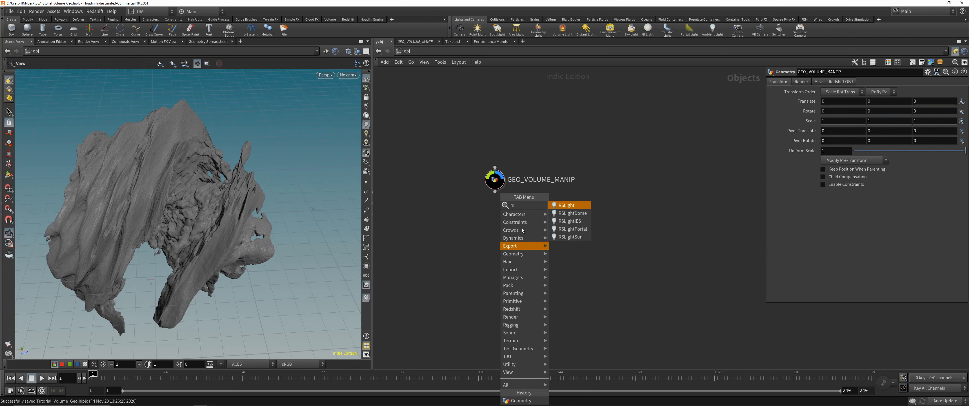
left_click(567, 213)
left_click(540, 284)
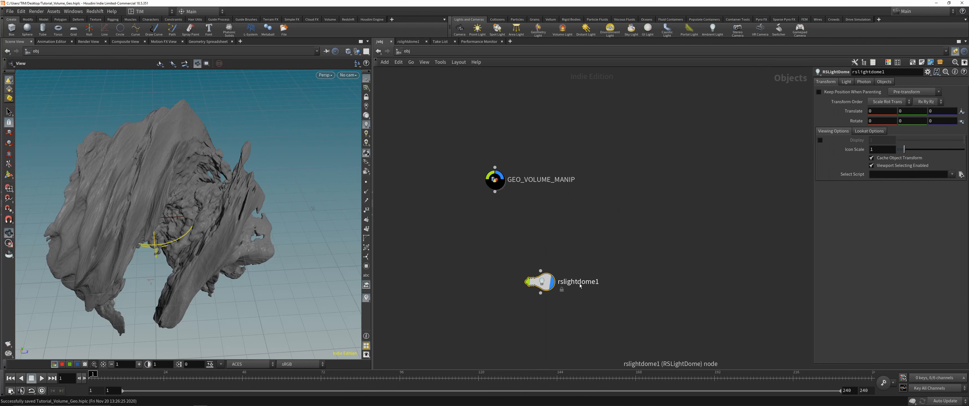
double_click(577, 283)
type("RS_DOME")
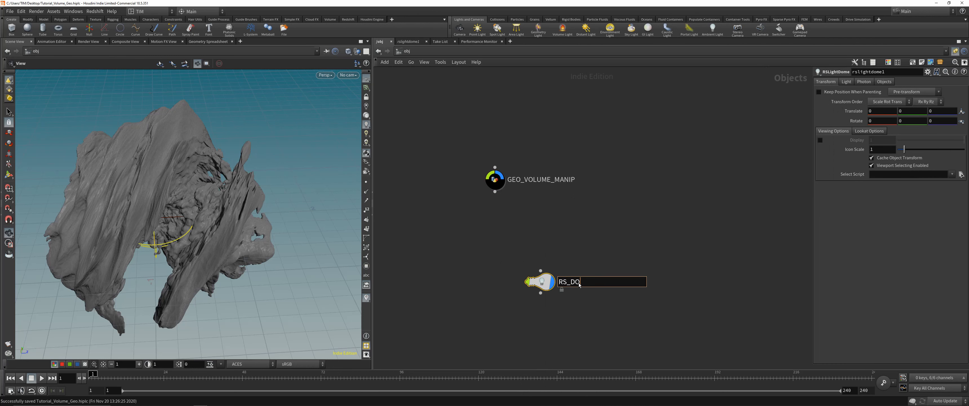
key("Return")
left_click_drag(534, 281, 495, 276)
mouse_move(212, 401)
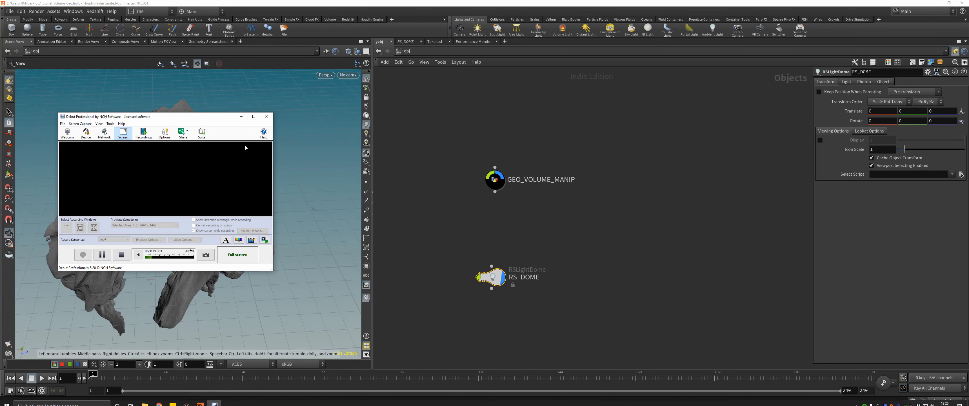
left_click(241, 116)
left_click_drag(490, 269, 494, 276)
Step: Colour the RS_DOME node orange and save the scene file
key("c")
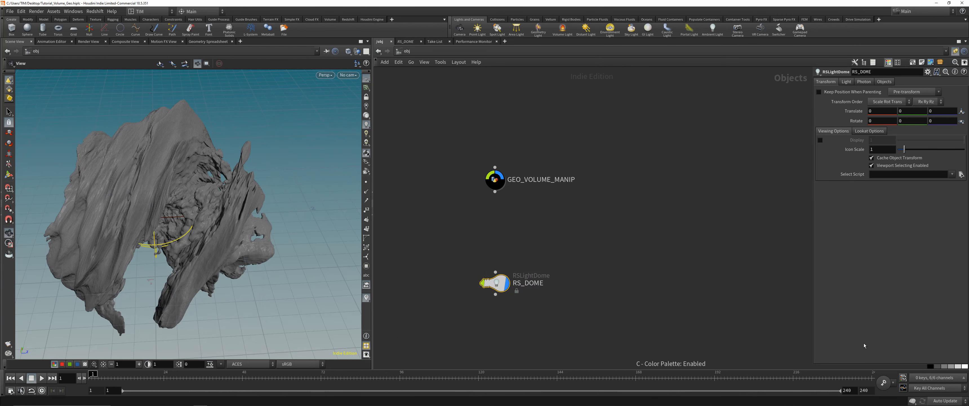
left_click_drag(897, 365, 897, 306)
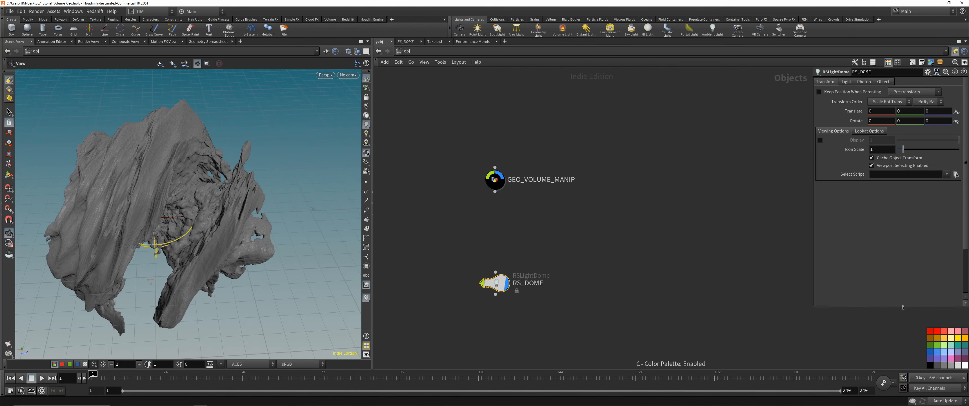
left_click(943, 332)
left_click(681, 300)
key("c")
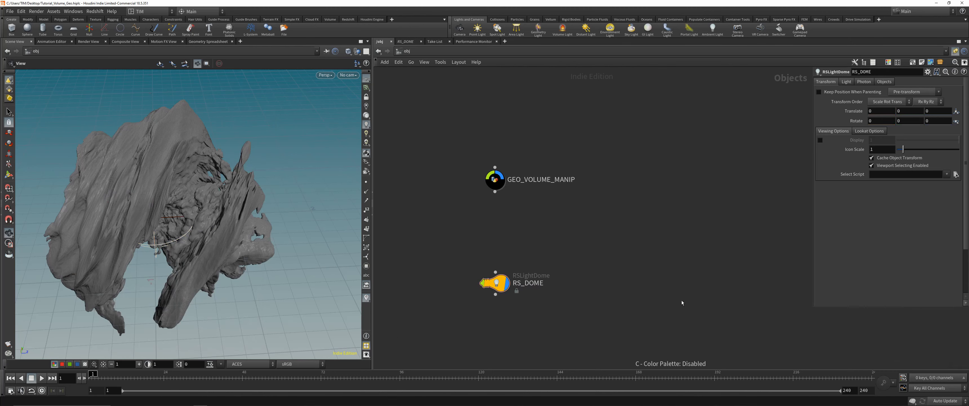
key("ctrl+s")
Step: Add a Material Network and a ROP Network, one below the other, beside the geometry and light nodes
middle_click_drag(516, 206, 443, 223)
key("Tab")
mouse_move(633, 257)
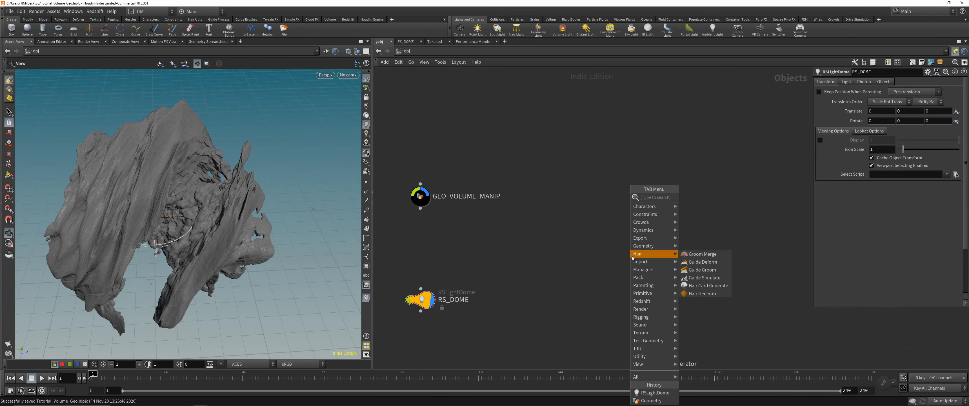
type("m")
left_click(712, 212)
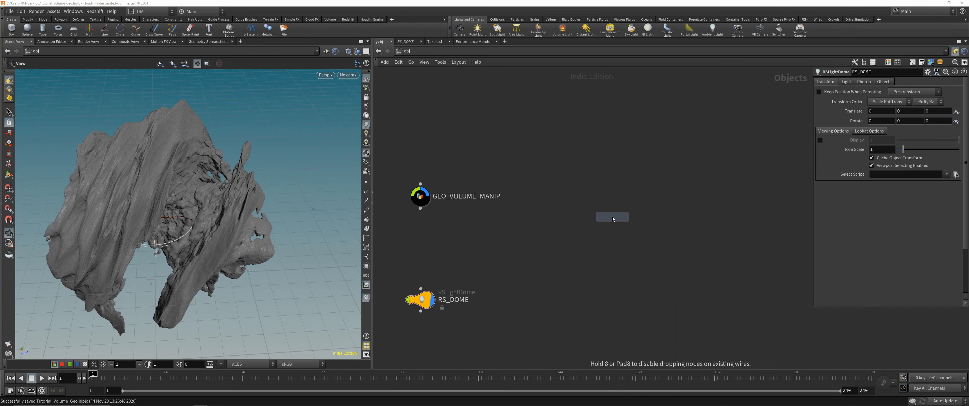
left_click(612, 217)
key("Tab")
mouse_move(636, 238)
left_click(692, 213)
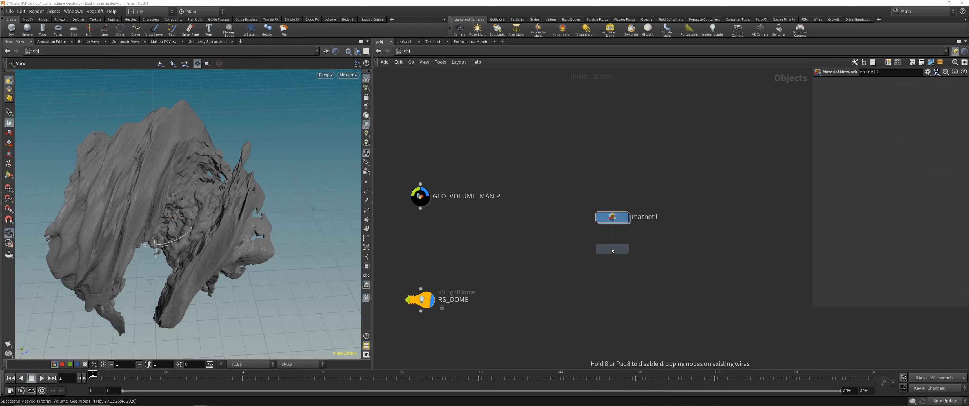
left_click(612, 249)
Step: Colour the material and ROP network nodes red and move the material network closer to the ROP network
left_click_drag(594, 194, 633, 260)
key("c")
left_click(944, 332)
left_click(694, 263)
key("c")
left_click_drag(616, 220, 616, 230)
left_click_drag(566, 209, 604, 237)
Step: Rename the material network RS_MAT and the ROP network RS_OUT
double_click(644, 226)
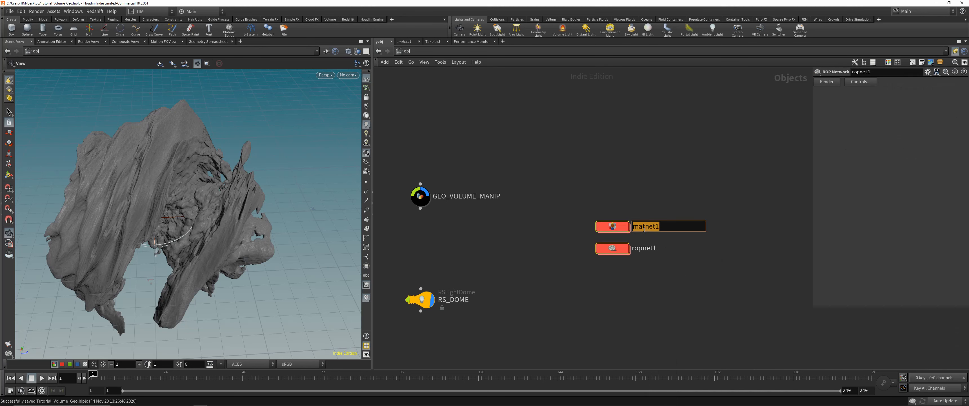
type("RS_MAT")
key("Return")
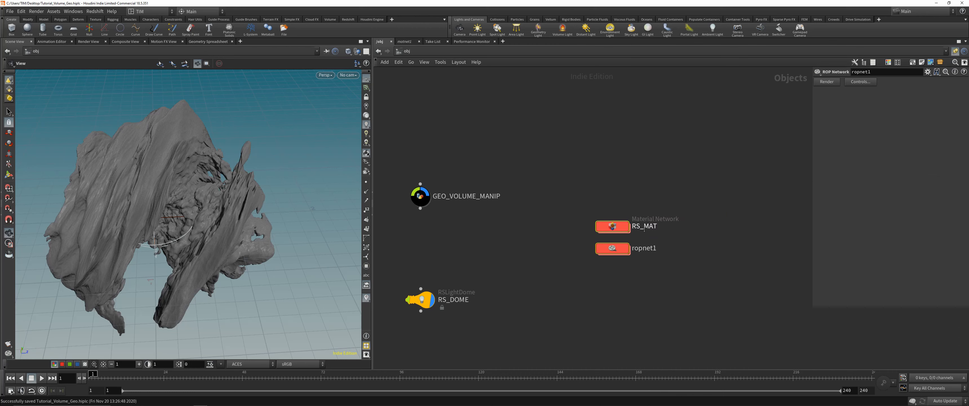
double_click(644, 248)
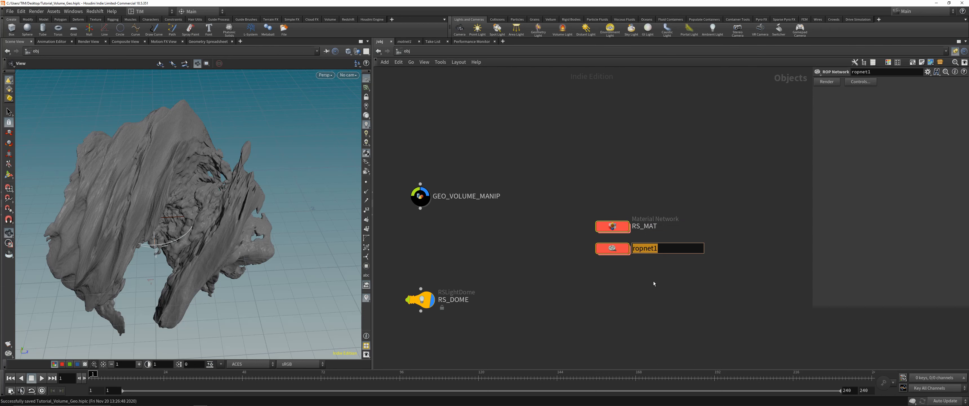
type("RS_OUT")
key("Return")
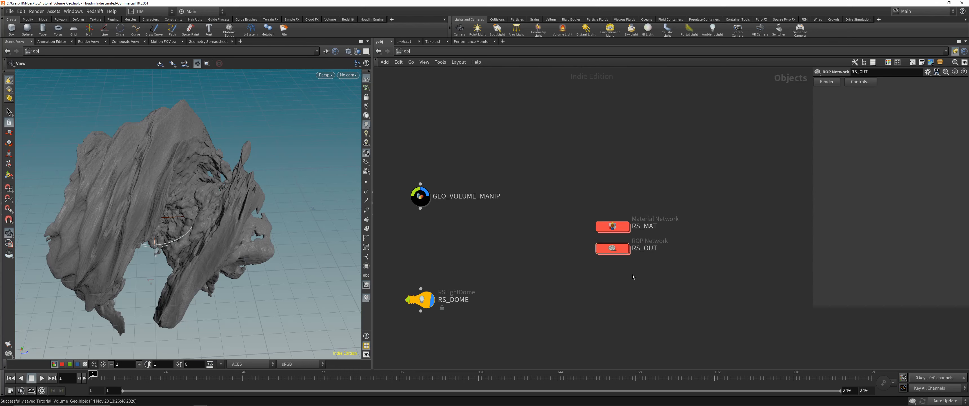
Step: Inside RS_OUT, add a custom Redshift render node and rename it RS_OUT_LOW_NOISE
double_click(613, 248)
key("Tab")
mouse_move(628, 253)
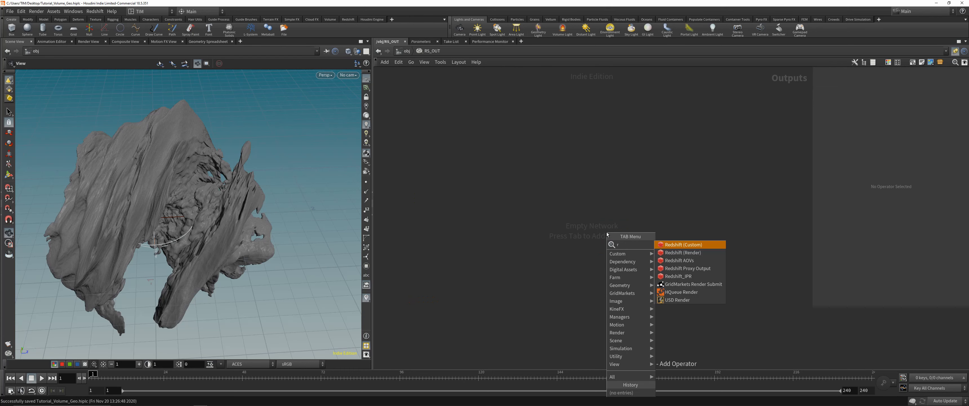
left_click(659, 244)
left_click(572, 238)
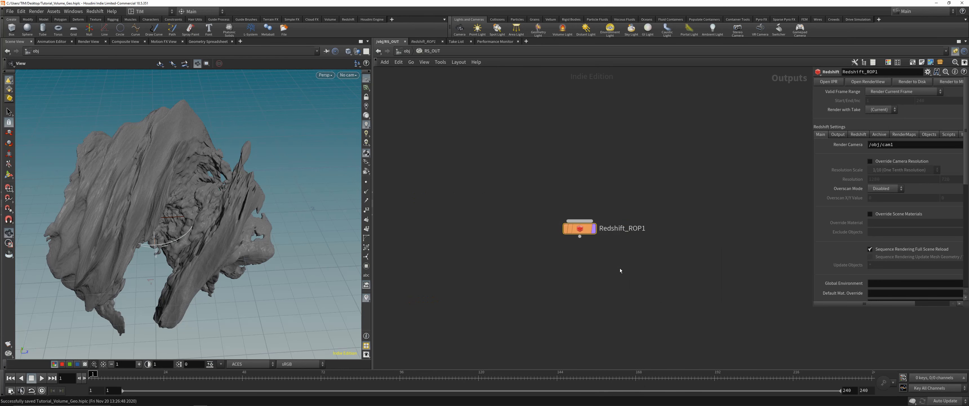
double_click(620, 229)
type("RS_")
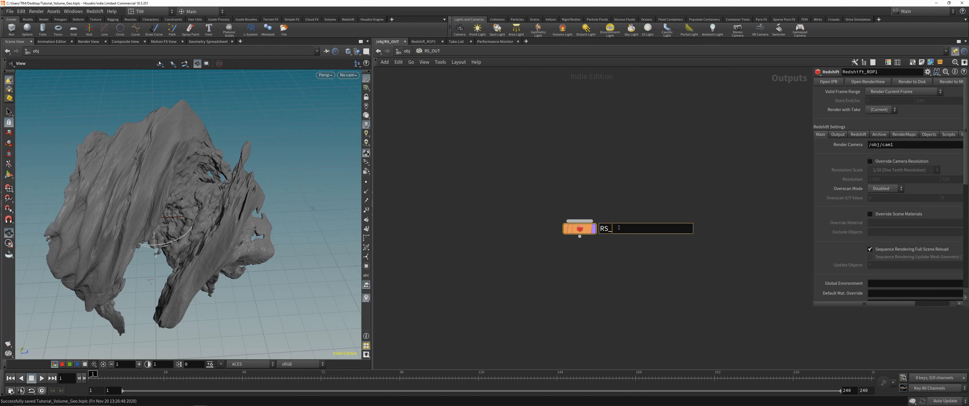
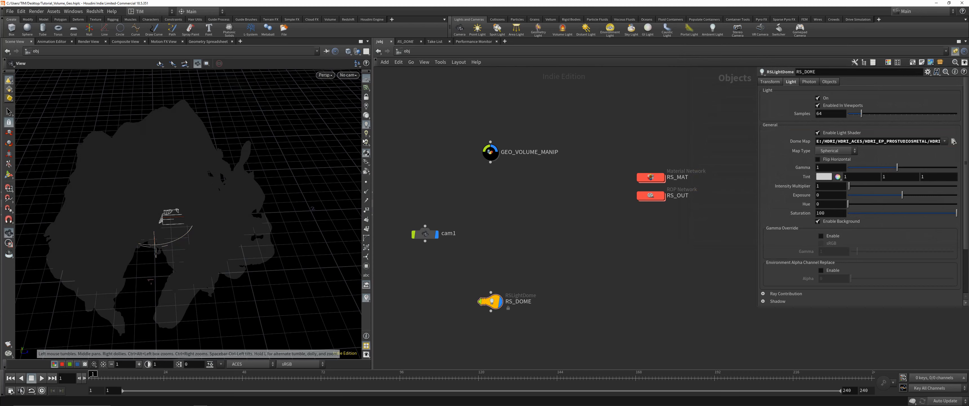
Step: Switch the viewport lighting mode so the rock is lit by the HDRI dome light, and save the scene file
left_click(366, 133)
left_click_drag(176, 185, 213, 168)
key("ctrl+s")
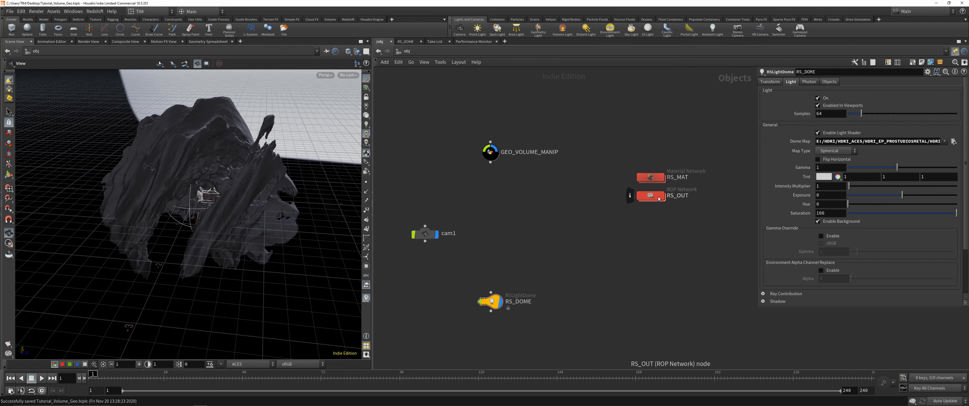
Step: Enable Redshift depth of field on cam1 and turn off the use of Houdini camera focus/fstop
left_click_drag(387, 184, 454, 252)
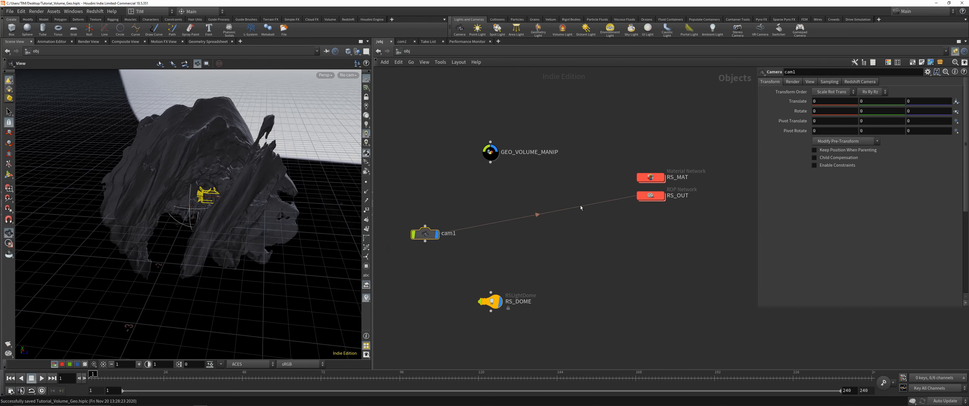
left_click(860, 82)
left_click(787, 91)
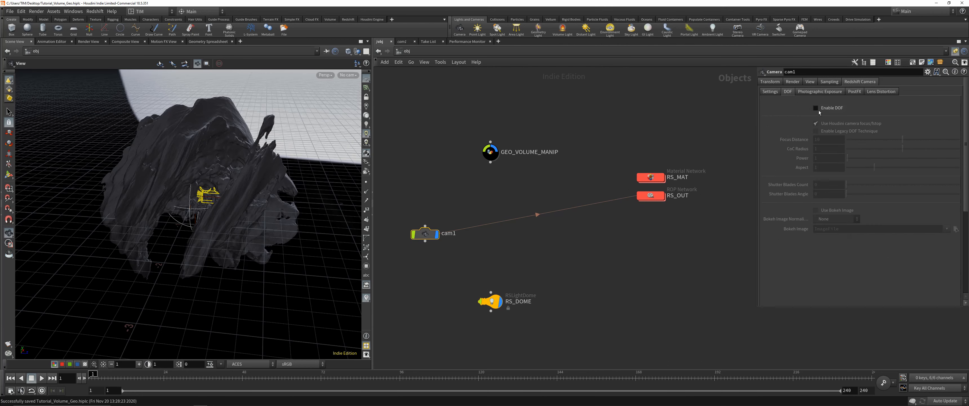
Step: Link cam1's Redshift Focus Distance to the camera's own focus parameter by relative reference, ch("focus")
left_click(827, 82)
right_click(795, 99)
left_click(813, 151)
left_click(854, 82)
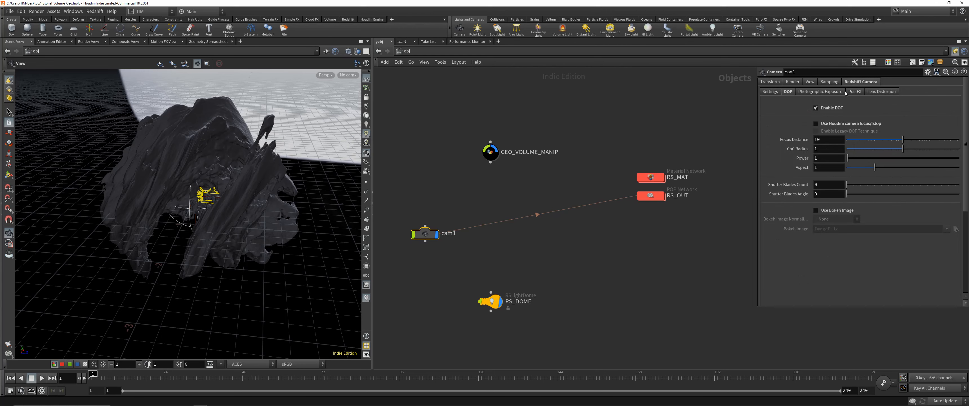
right_click(797, 139)
left_click(828, 219)
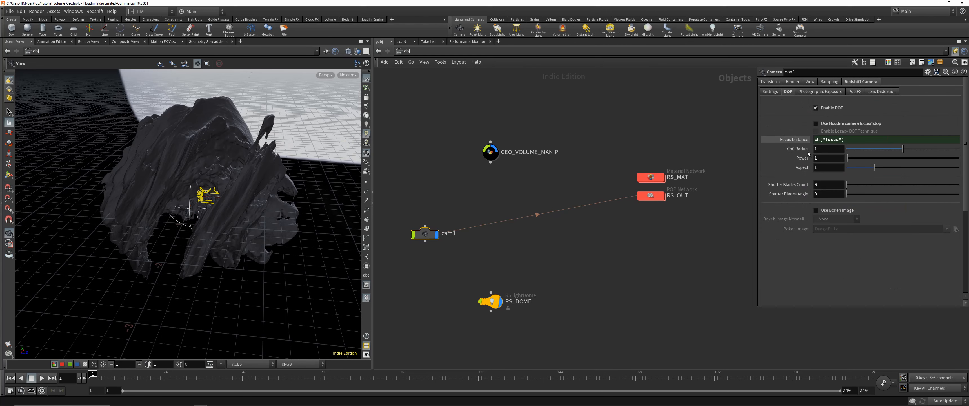
Step: Set cam1's CoC Radius to 0.1 and enable a bokeh image with Unit Intensity normalization
left_click(827, 152)
type("0.1")
key("Return")
left_click(827, 212)
left_click(835, 218)
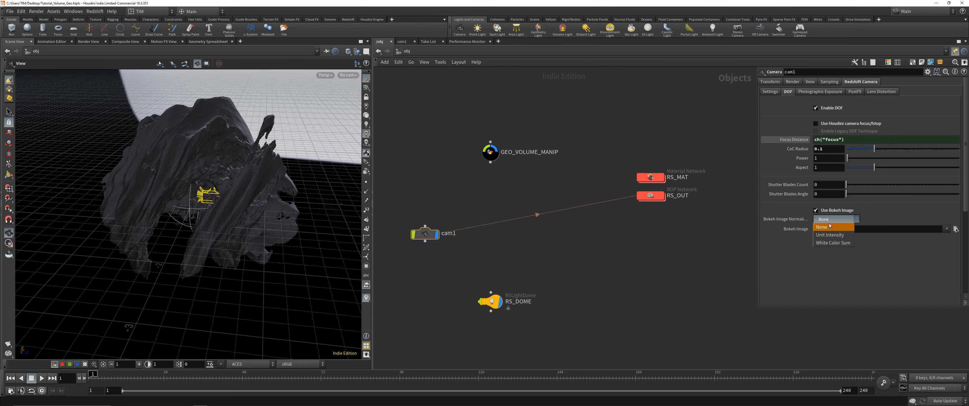
left_click(833, 239)
Step: Load bokeh_011.jpg from F:/bokeh_images as cam1's bokeh image and save the scene file
left_click(956, 229)
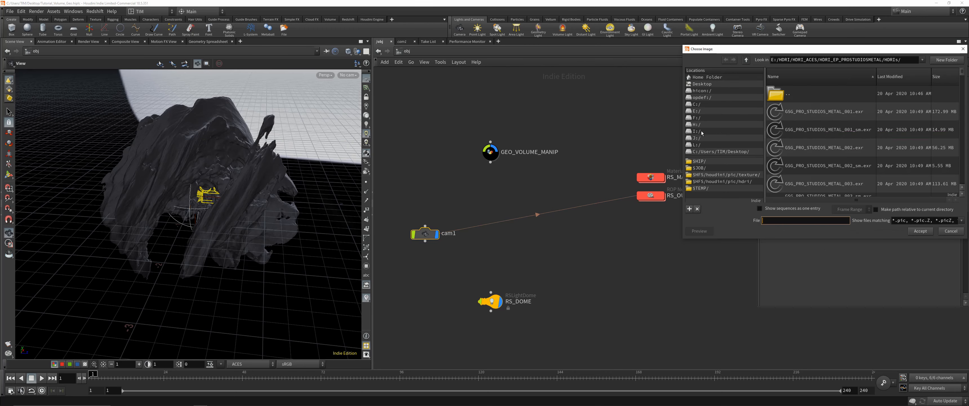
left_click(696, 117)
double_click(809, 112)
scroll(807, 142, "down", 2)
scroll(807, 142, "down", 3)
left_click(801, 177)
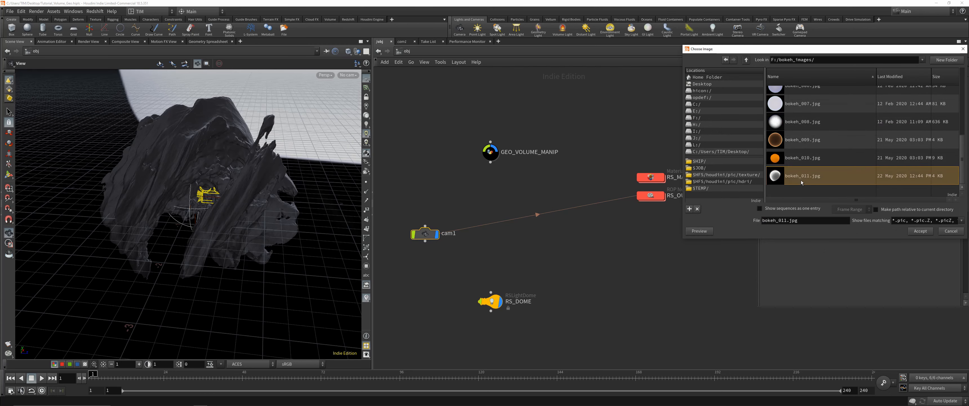
double_click(802, 176)
key("ctrl+s")
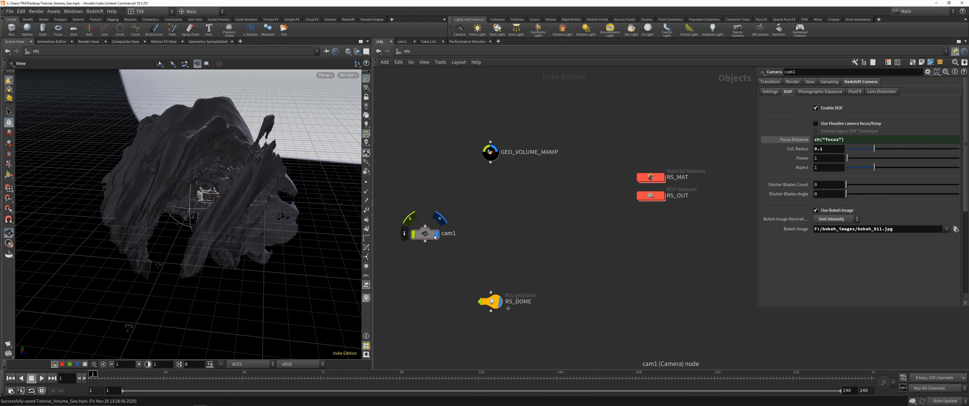
Step: Look through cam1 with the camera locked to the view, and frame the whole rock against the bright backdrop
left_click(348, 75)
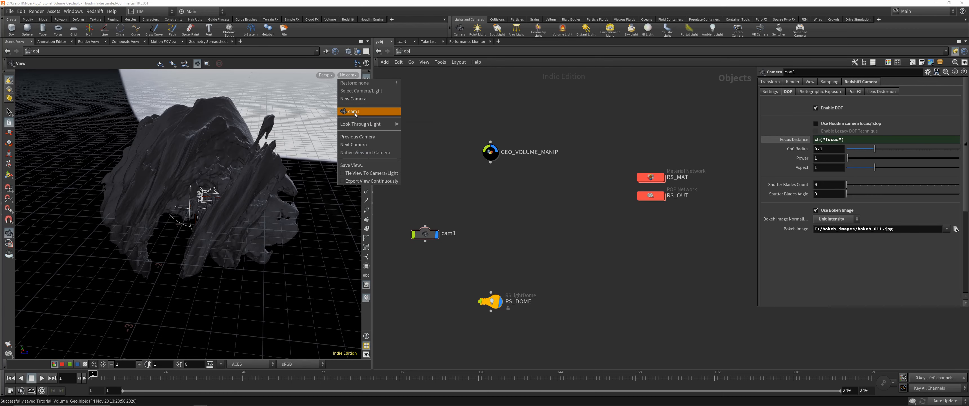
left_click(367, 113)
left_click(366, 97)
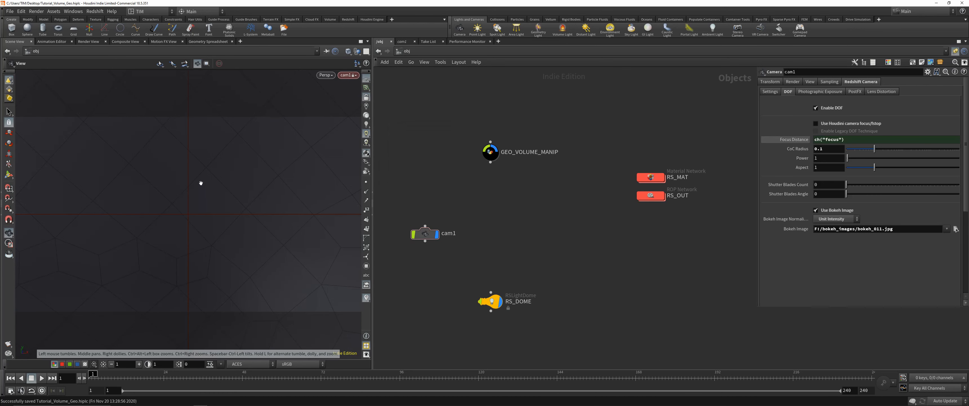
left_click_drag(204, 159, 209, 202)
middle_click_drag(210, 202, 216, 201)
right_click_drag(216, 201, 215, 195)
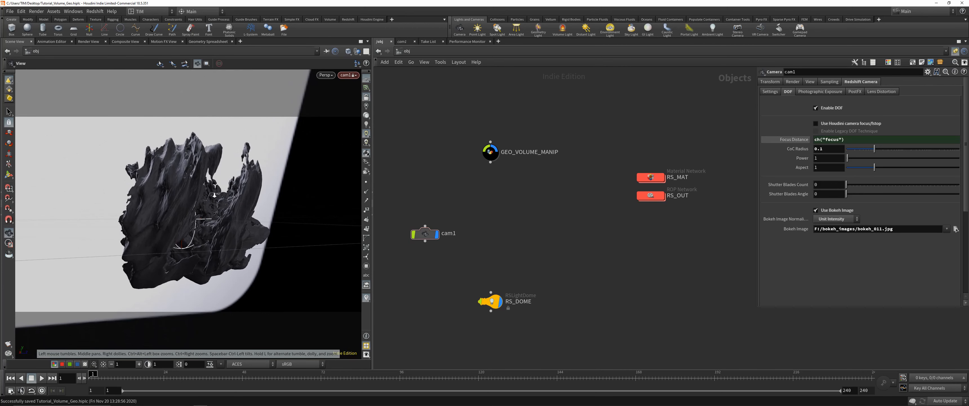
left_click_drag(203, 200, 209, 198)
middle_click_drag(209, 198, 206, 198)
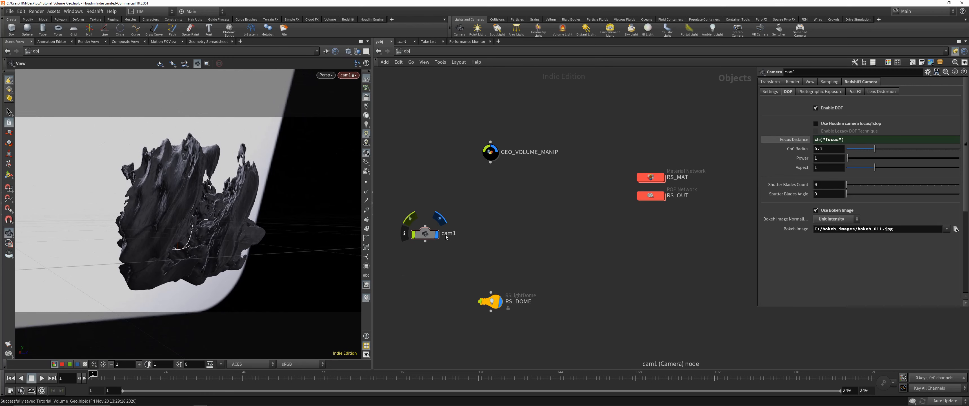
Step: Inside GEO_VOLUME_MANIP, assign the RS_MAT_GEO material to the RS_MAT node from the network tree
double_click(486, 154)
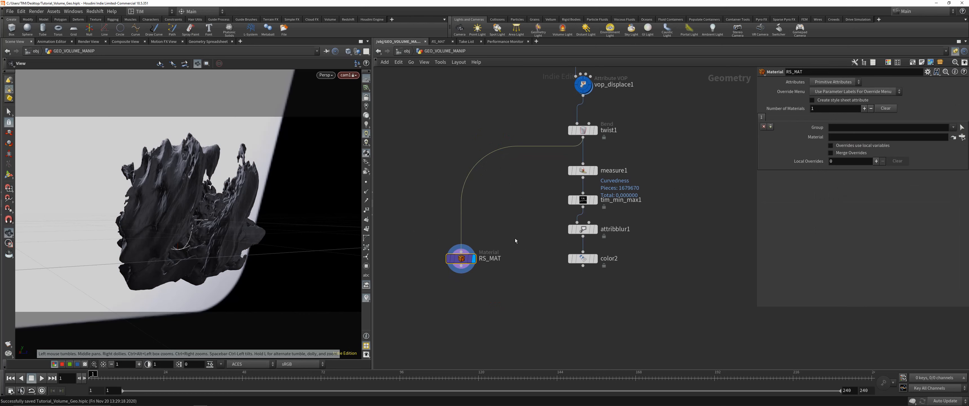
key("shift+w")
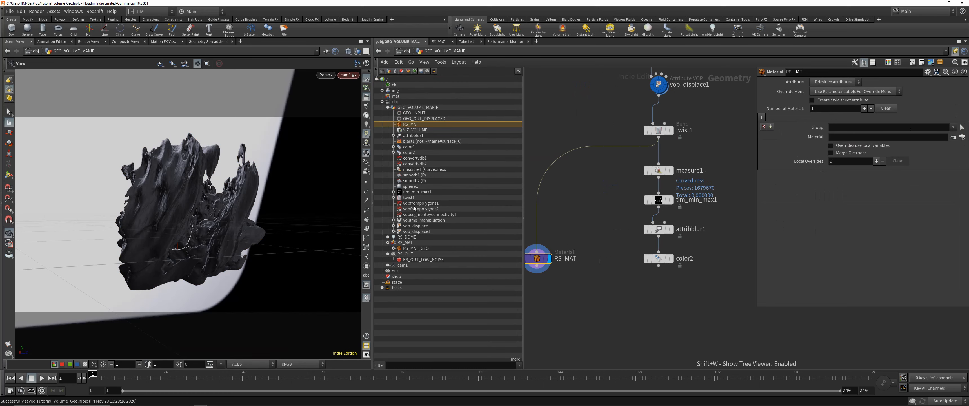
left_click_drag(411, 249, 462, 249)
left_click_drag(461, 228, 840, 137)
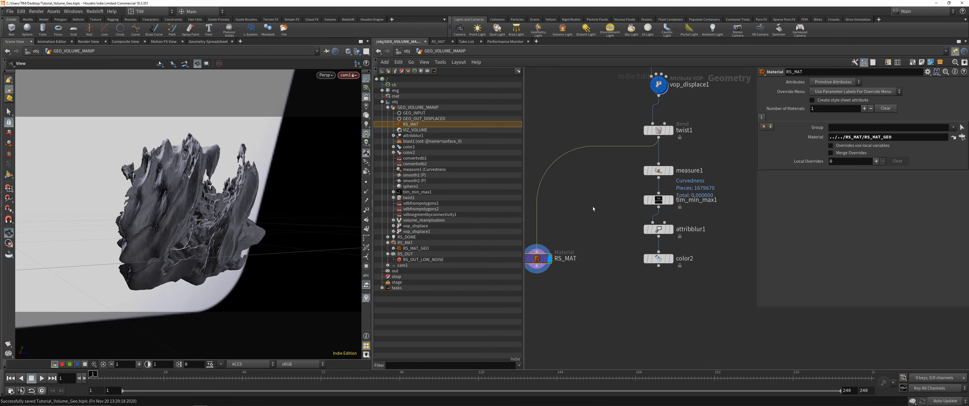
Step: Return to the object level and start rendering the rock in the Redshift Render View
key("shift+w")
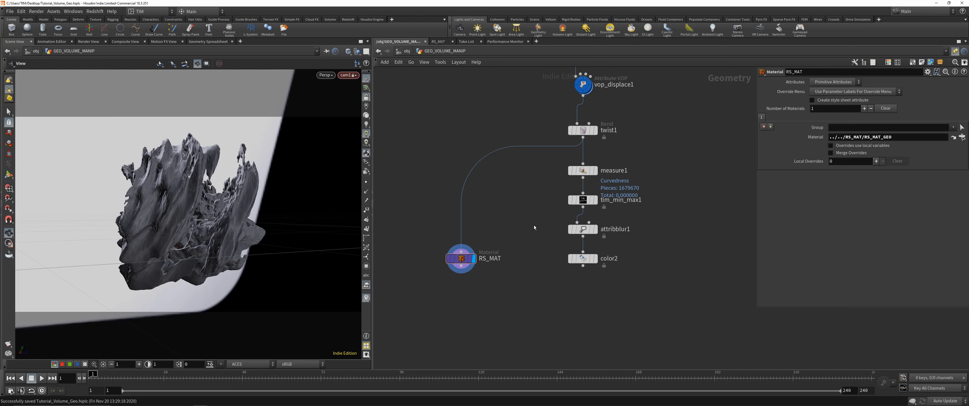
key("u")
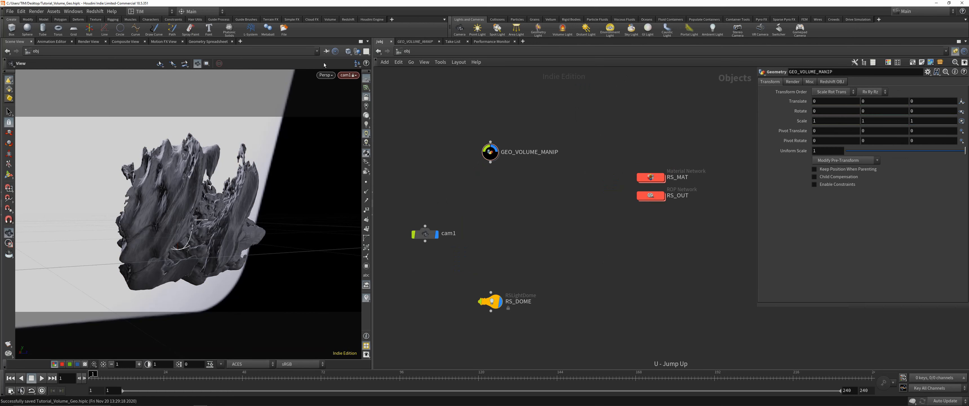
left_click(348, 20)
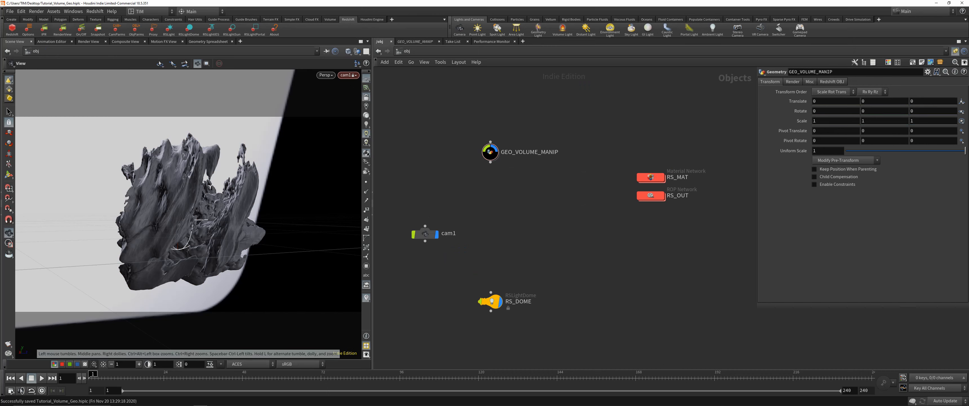
mouse_move(158, 400)
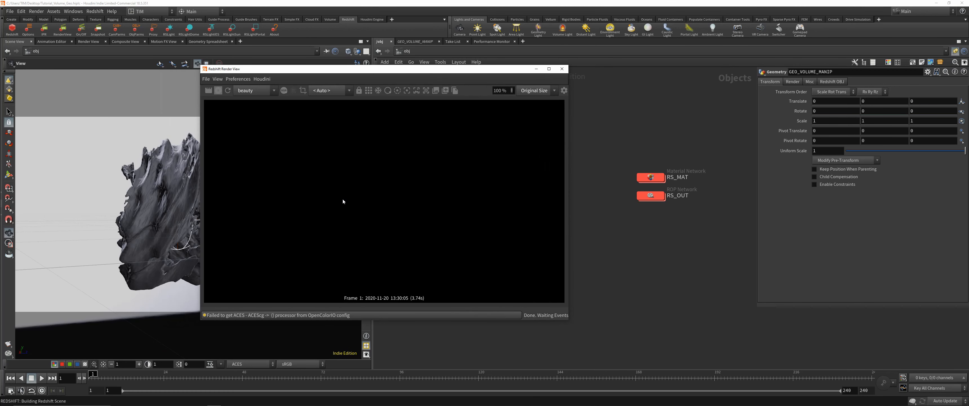
scroll(342, 197, "down", 1)
left_click(217, 79)
left_click(234, 191)
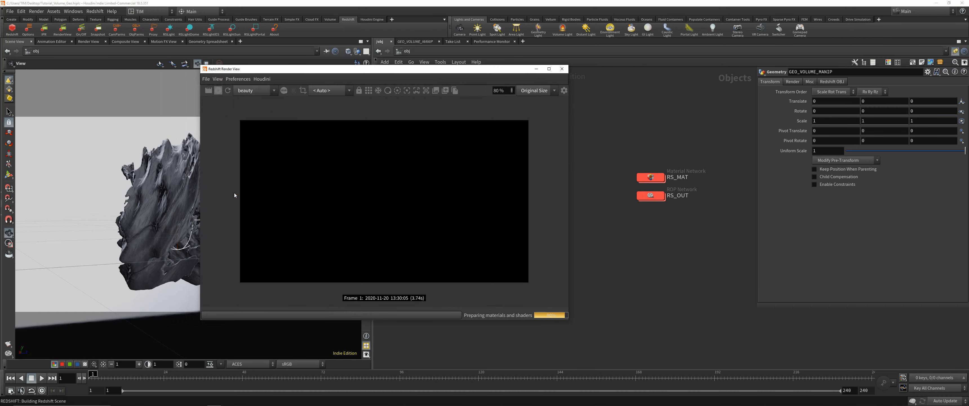
Step: Set the Redshift Render View's OCIO view transform to Rec.709 (ACES)
left_click(563, 91)
scroll(391, 176, "down", 1)
left_click(522, 198)
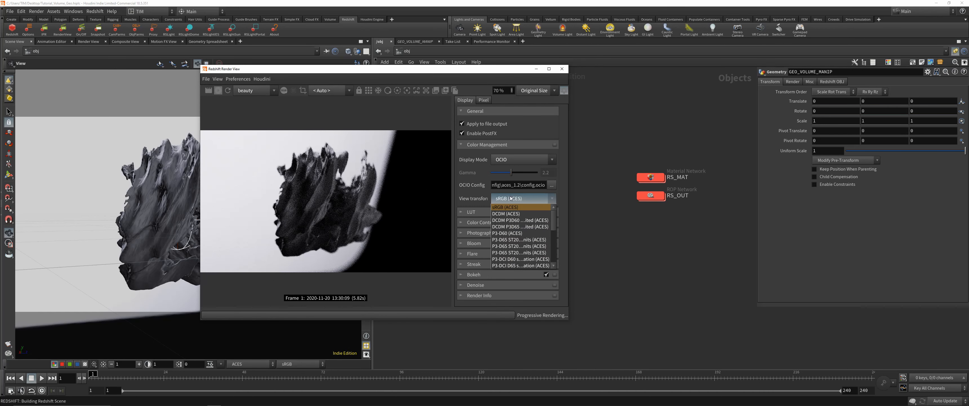
left_click(526, 239)
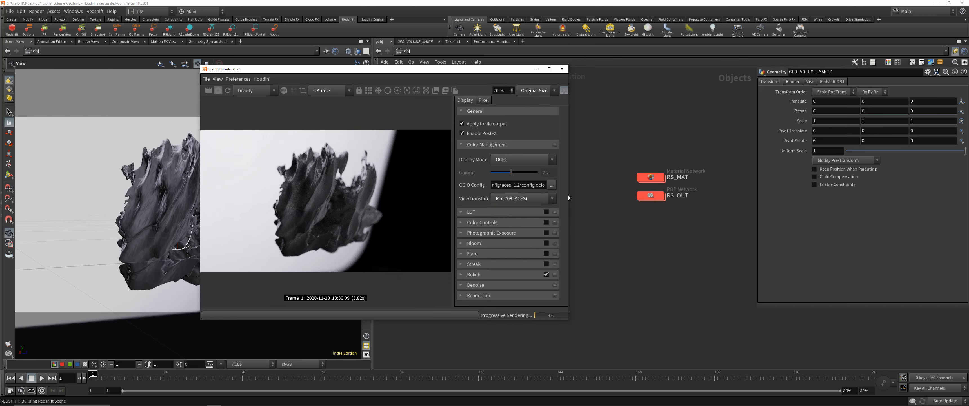
Step: Widen the render view window, move it aside, and pick the focus point on the rock in the rendered image
left_click_drag(570, 194, 684, 195)
scroll(376, 189, "up", 3)
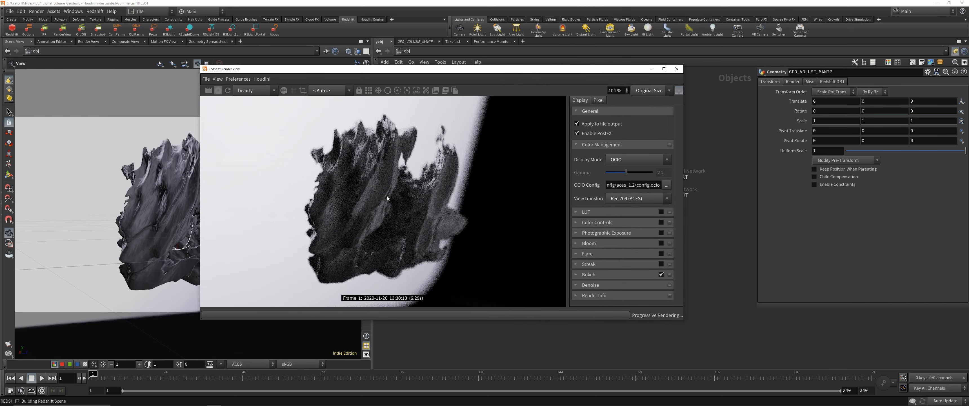
left_click(407, 90)
left_click(372, 199)
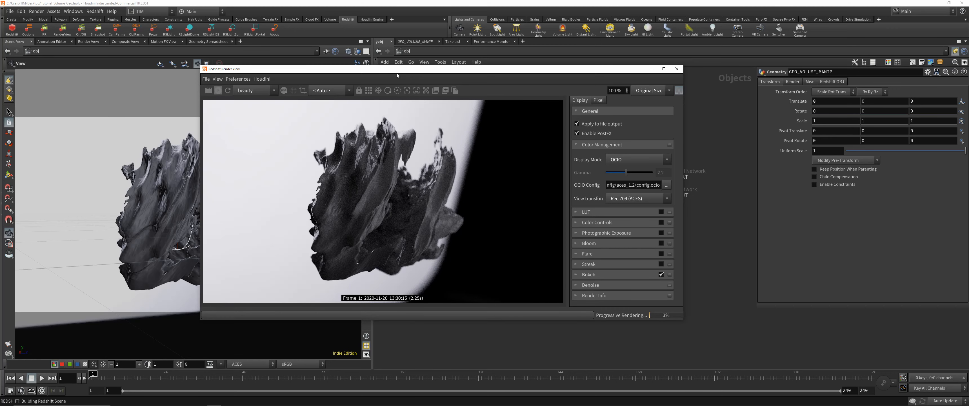
left_click_drag(330, 73, 259, 70)
left_click(320, 207)
Step: Close the Redshift Render View and save the scene file
left_click(658, 187)
middle_click_drag(649, 238, 719, 225)
scroll(714, 223, "down", 2)
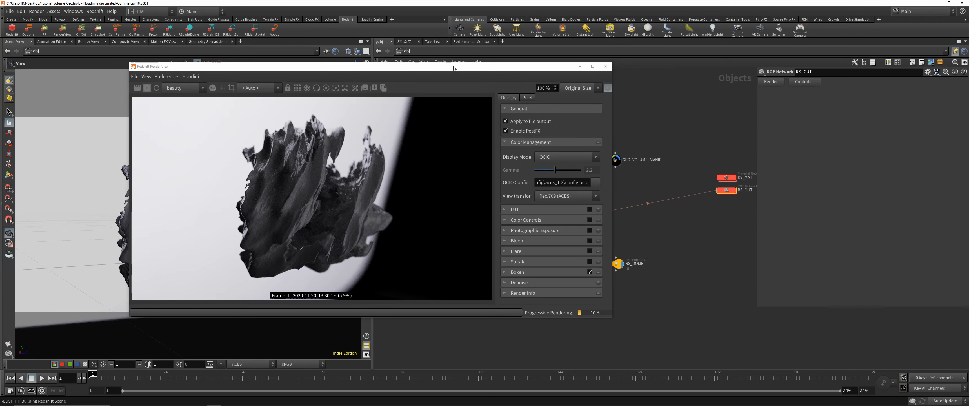
left_click(605, 66)
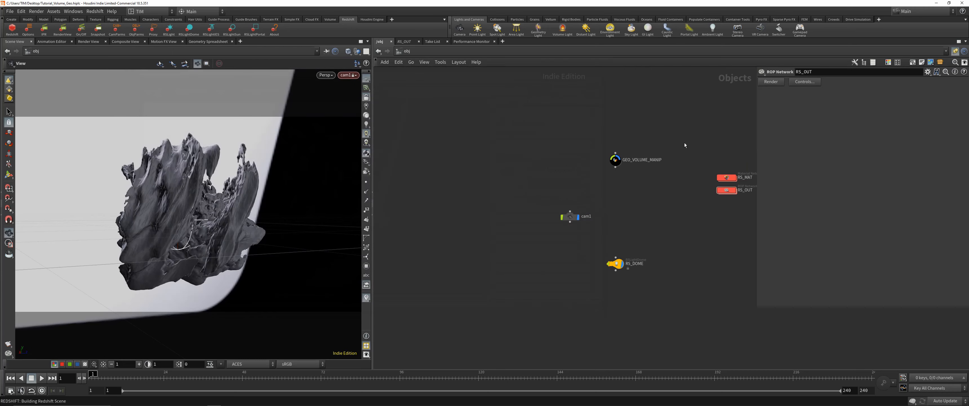
key("ctrl+s")
Step: Leave the camera view, then add a Geometry object next to GEO_VOLUME_MANIP and go inside it
left_click(366, 96)
key("space+g")
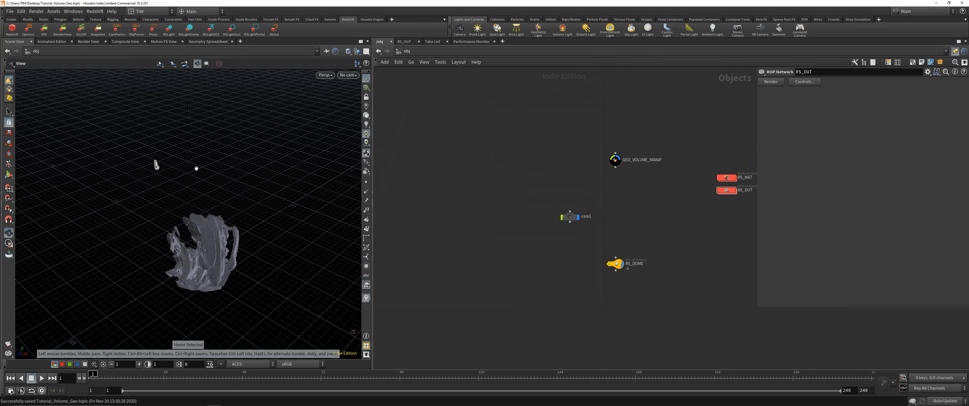
left_click_drag(194, 167, 177, 229)
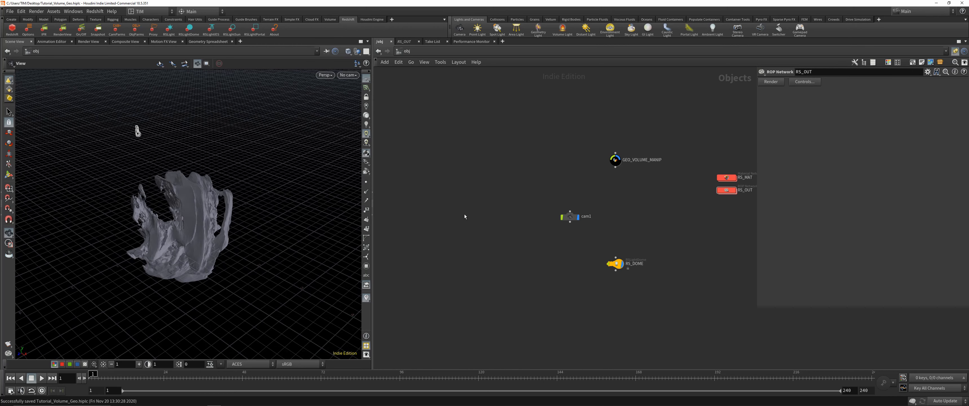
key("Tab")
type("ge")
key("Return")
left_click(527, 175)
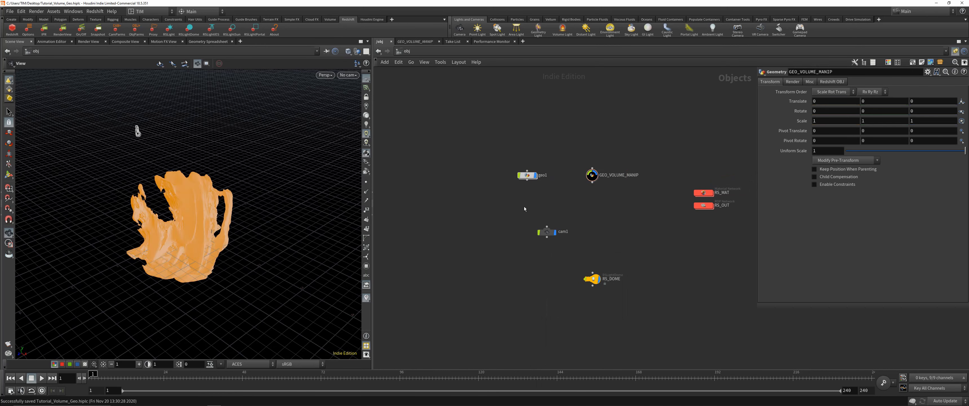
double_click(527, 175)
Step: Place a Grid node inside the new geometry object, with the rock shown ghosted for reference
left_click_drag(150, 196, 117, 177)
left_click(366, 116)
left_click_drag(205, 173, 226, 166)
key("Tab")
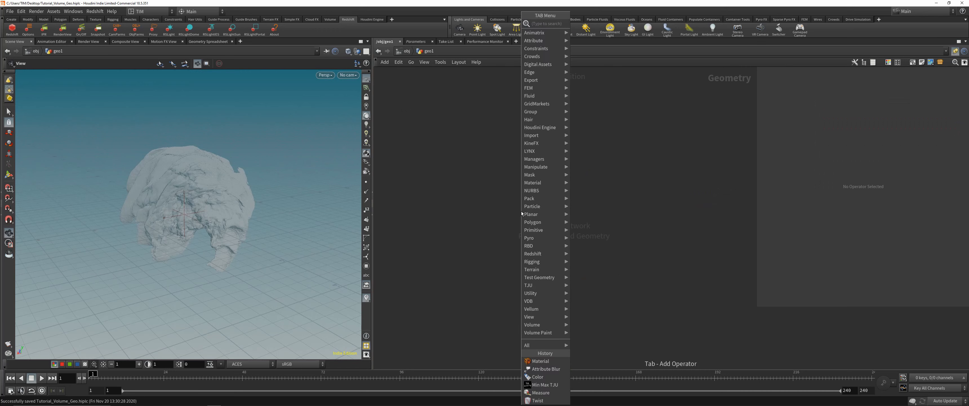
type("gr")
left_click(592, 24)
left_click(542, 188)
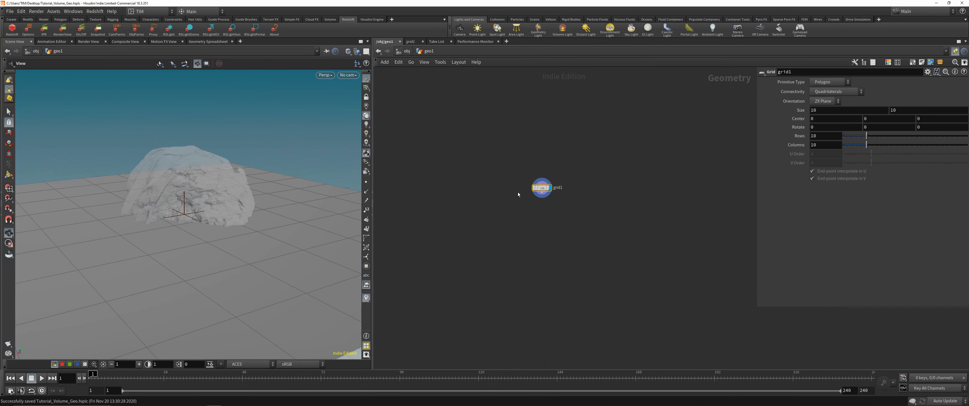
left_click_drag(279, 198, 251, 202)
Step: Connect a Transform node below the grid and display its result
key("Tab")
type("tra")
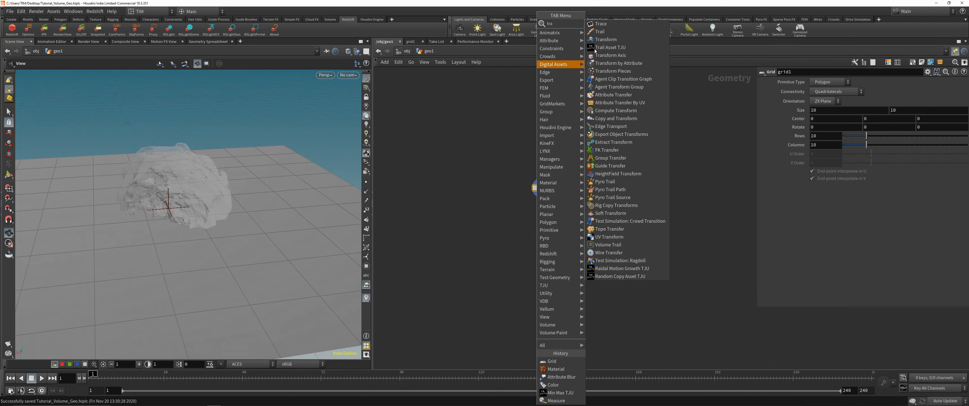
left_click(605, 39)
left_click(540, 218)
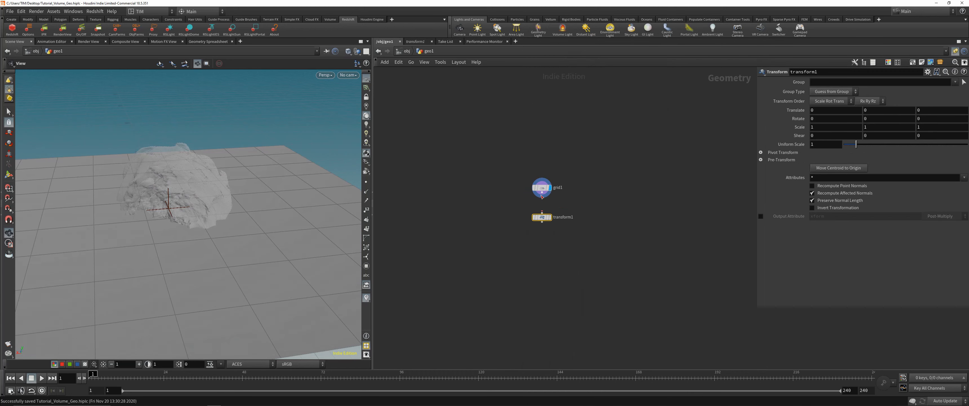
left_click(549, 217)
Step: Move the grid plane down towards the underside of the rock with the transform handle
key("Return")
left_click_drag(241, 229, 236, 203, "alt")
left_click_drag(168, 198, 171, 252)
middle_click_drag(172, 252, 186, 218, "alt")
left_click_drag(186, 217, 204, 249, "alt")
left_click_drag(203, 244, 200, 211, "alt")
left_click(541, 187)
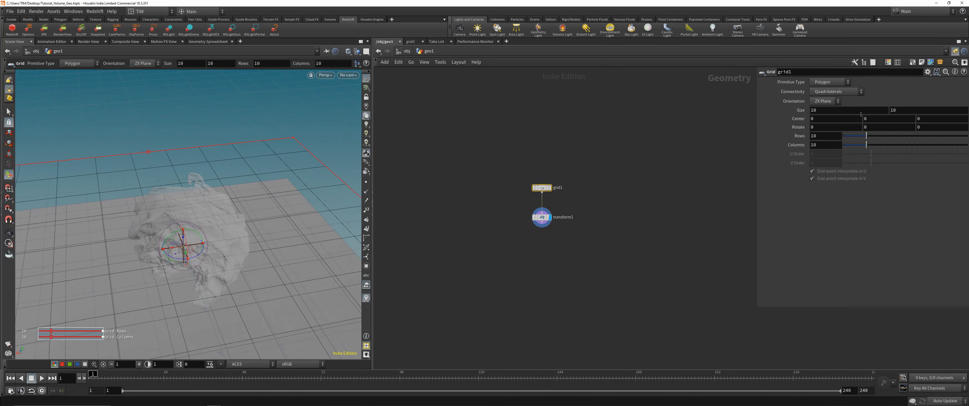
left_click(840, 110)
type("2")
key("Return")
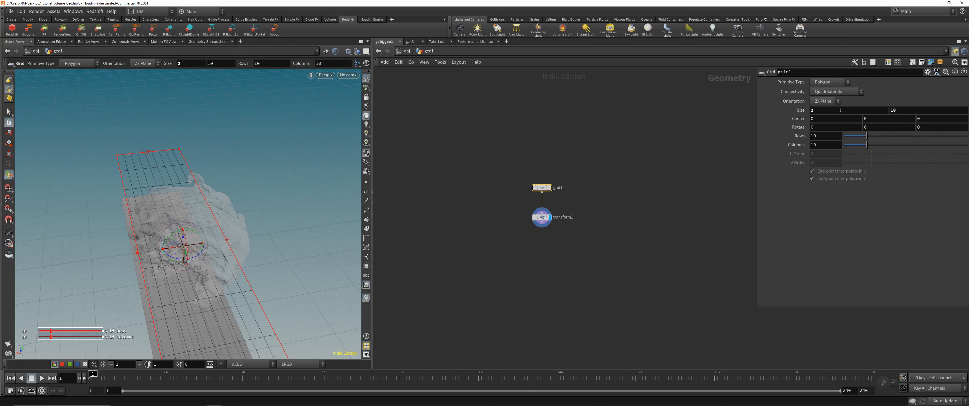
left_click(840, 109)
type("10")
key("Return")
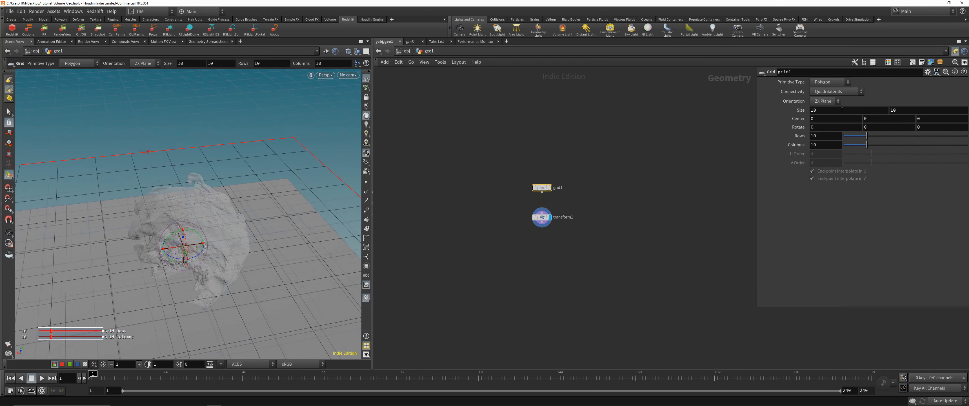
Step: Reduce the grid to 2 rows and 5 columns
left_click(833, 138)
type("2")
key("Return")
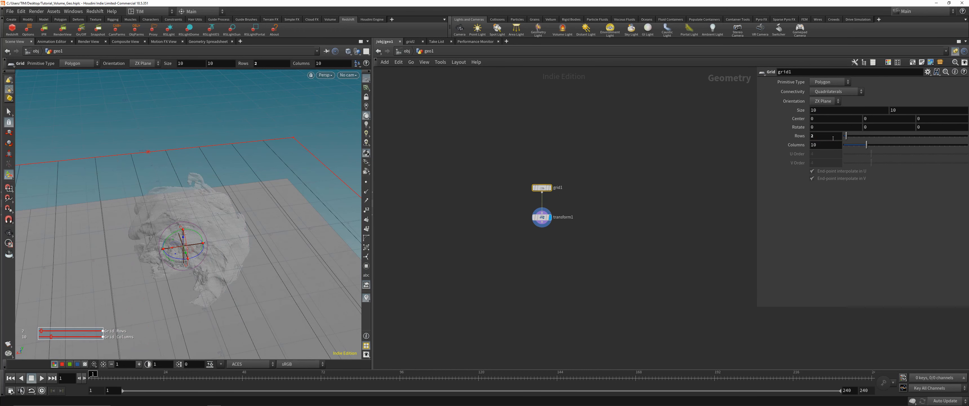
left_click_drag(866, 145, 853, 146)
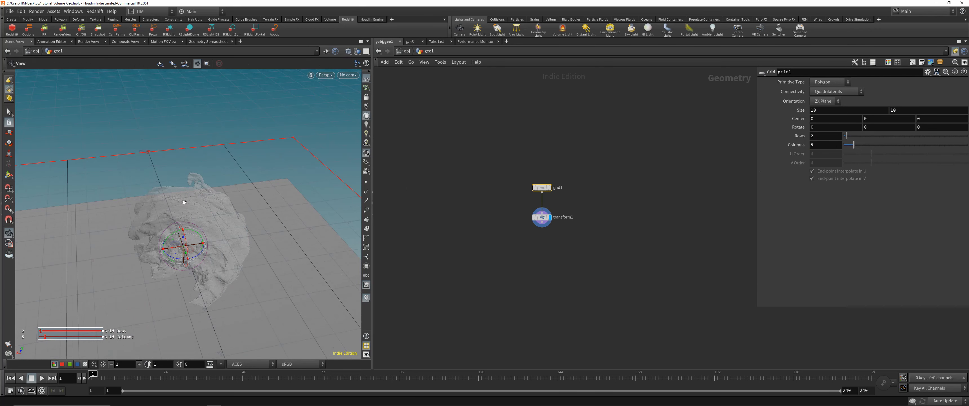
Step: Save the scene with the whole grid and rock geometry framed in the viewport
right_click_drag(184, 201, 192, 219, "alt")
left_click_drag(192, 219, 236, 212, "alt")
key("ctrl+s")
middle_click_drag(545, 229, 517, 229)
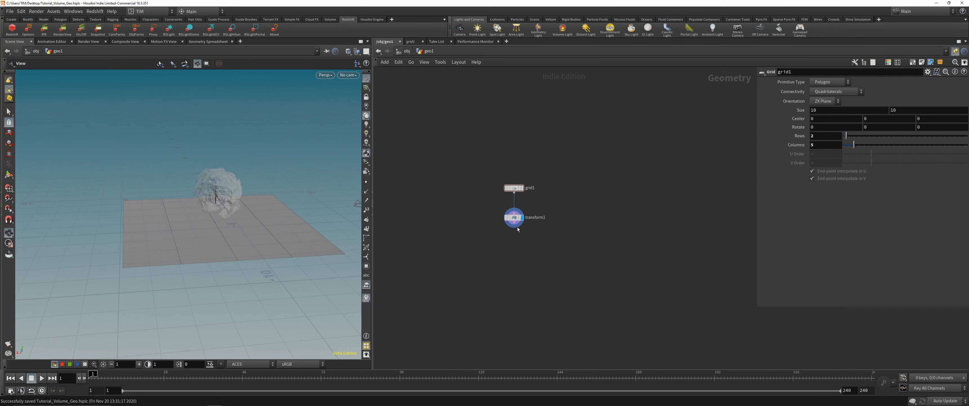
Step: Select the grid's outer short edge and move it upward and outward to form a sloping backdrop wall
left_click(11, 116)
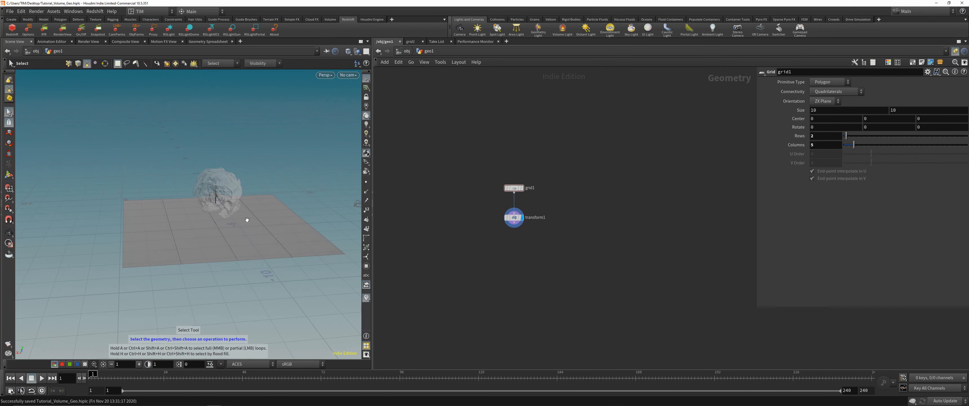
mouse_move(246, 218)
left_mouse_down("alt")
mouse_move(235, 220)
mouse_move(264, 218)
left_mouse_up("alt")
middle_click_drag(263, 218, 205, 216, "alt")
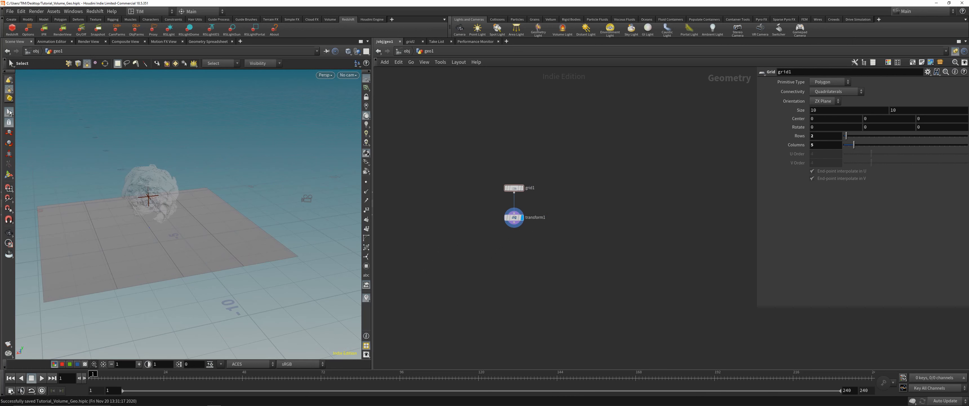
left_click(78, 63)
mouse_move(245, 219)
left_mouse_down("alt")
mouse_move(224, 218)
mouse_move(236, 220)
left_mouse_up("alt")
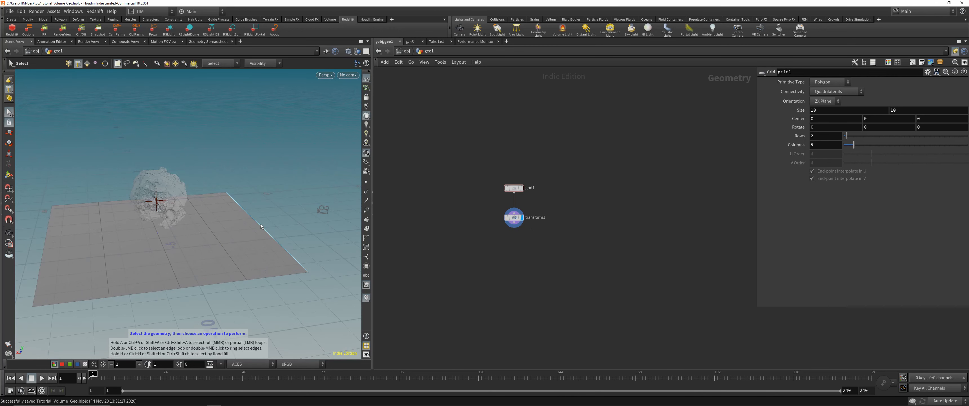
left_click(9, 133)
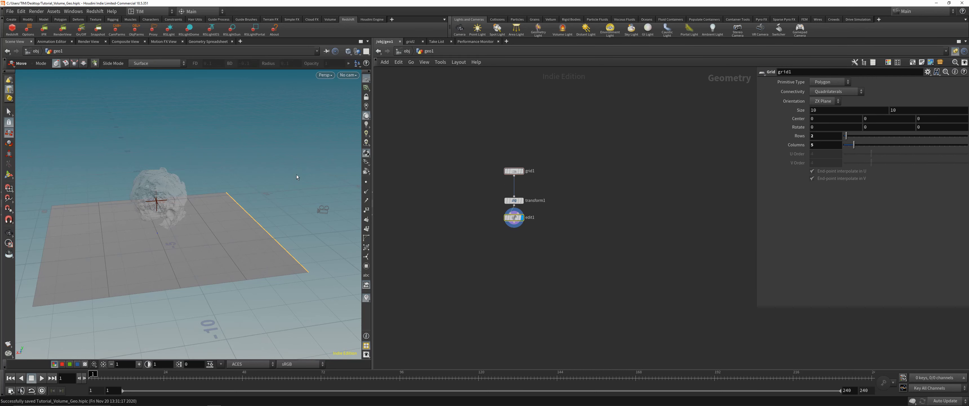
left_click_drag(260, 198, 221, 85)
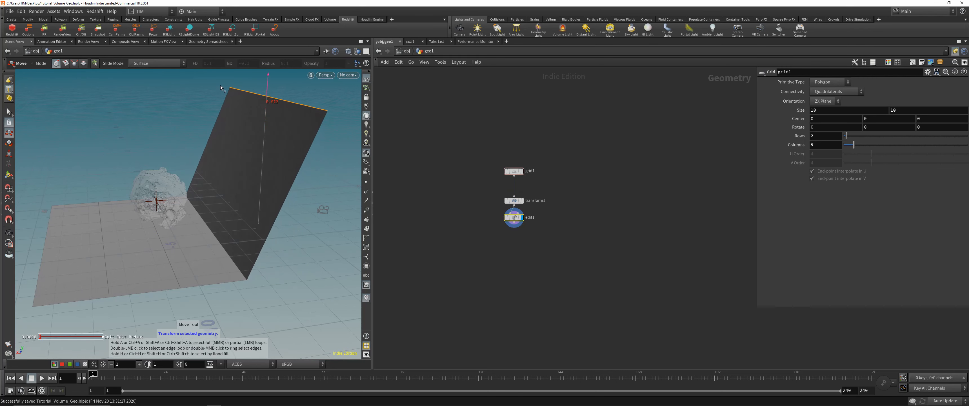
mouse_move(253, 171)
left_mouse_down("alt")
mouse_move(220, 197)
mouse_move(236, 177)
left_mouse_up("alt")
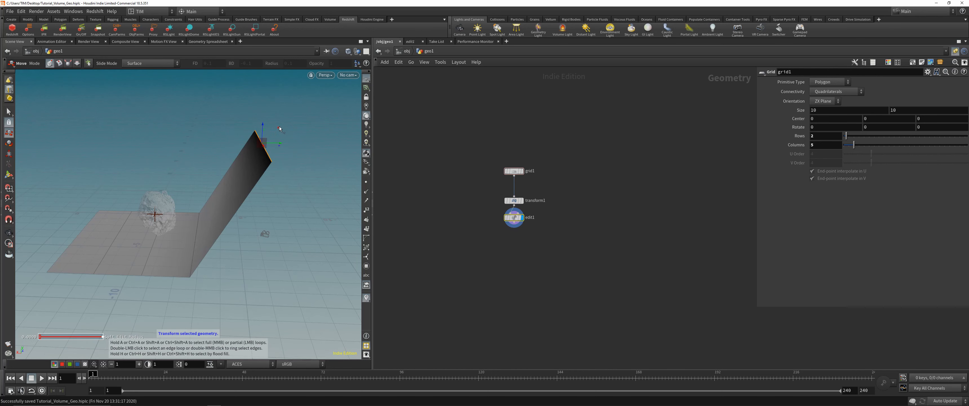
left_click_drag(279, 127, 288, 112)
Step: Select the fold edge between floor and wall and move it outward to extend the floor and steepen the wall
key("s")
left_click(194, 245)
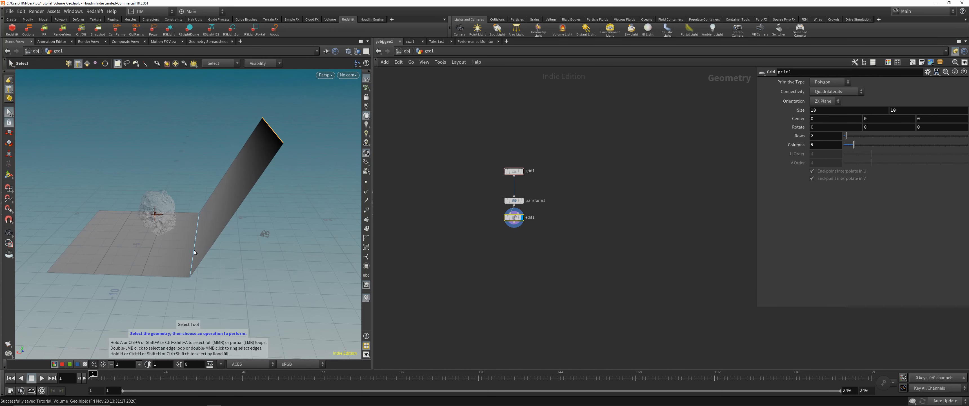
left_click(9, 132)
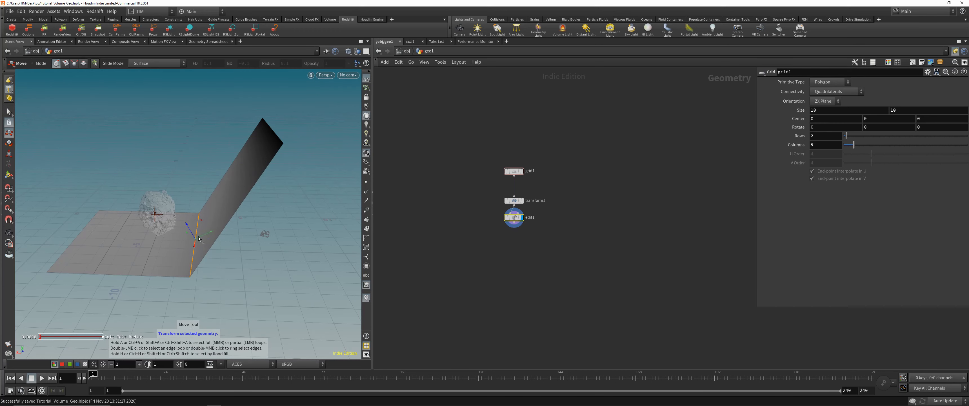
left_click_drag(202, 224, 227, 220)
left_click(234, 219)
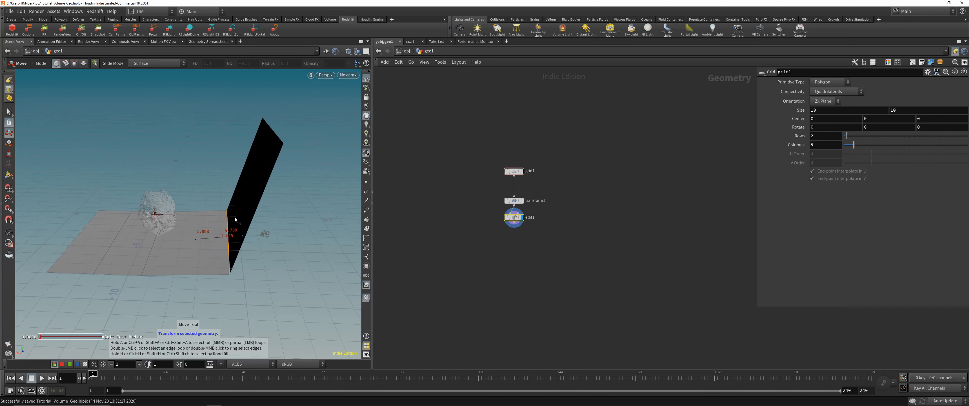
Step: Select the floor's middle edge and move it outward until it lies close to the fold at the wall
left_click(9, 112)
left_click(153, 243)
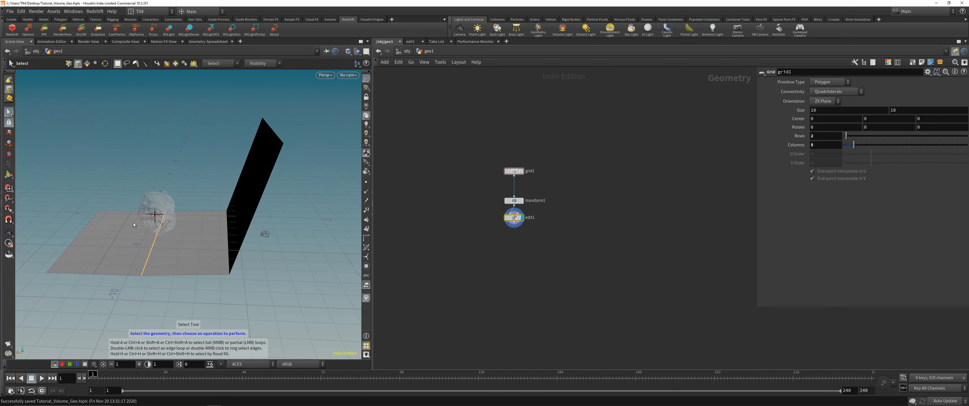
left_click(10, 134)
left_click(9, 143)
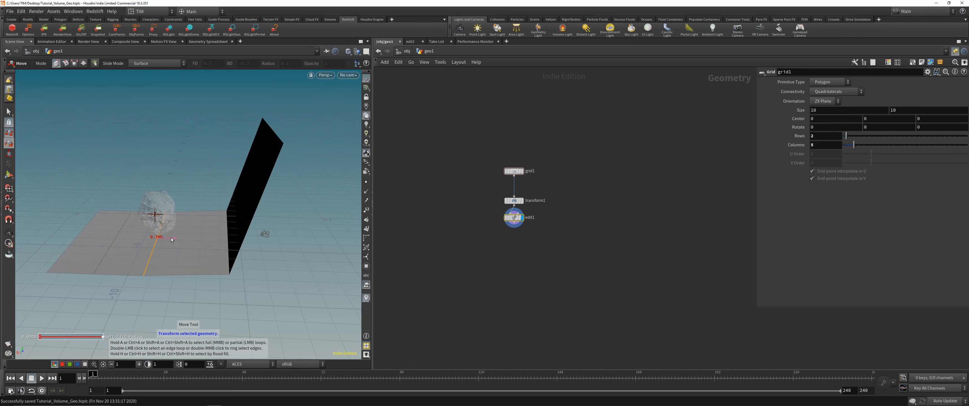
mouse_move(225, 241)
left_mouse_down()
mouse_move(206, 225)
mouse_move(256, 245)
mouse_move(170, 240)
mouse_move(238, 227)
mouse_move(209, 195)
mouse_move(249, 236)
mouse_move(217, 224)
mouse_move(225, 244)
left_mouse_up()
key("Escape")
key("t")
key("Escape")
key("t")
Step: Add a Subdivide node below edit1, wire it to the edit node and display its result
key("Tab")
type("sub")
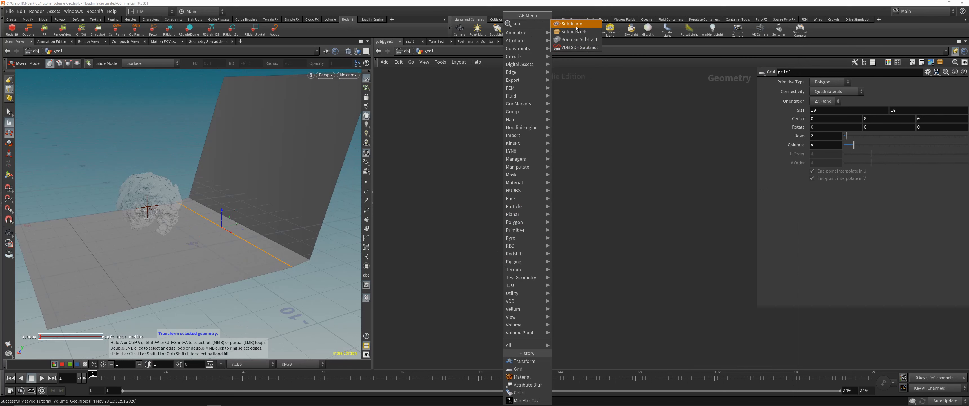
left_click(576, 24)
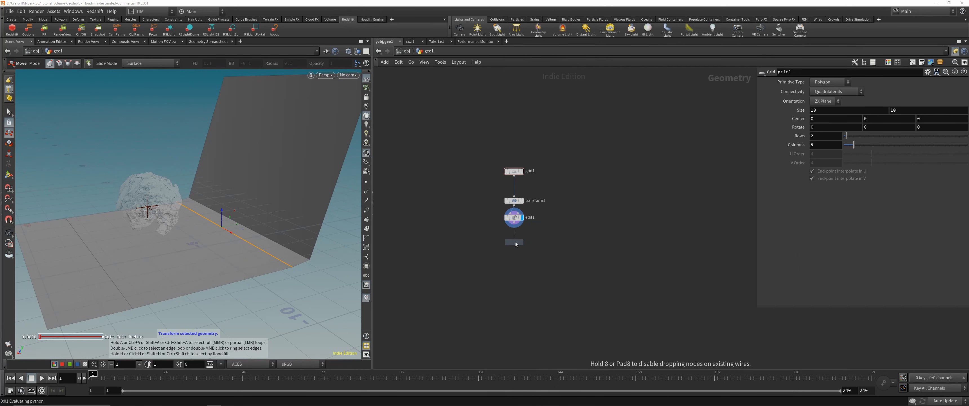
left_click(514, 242)
key("r")
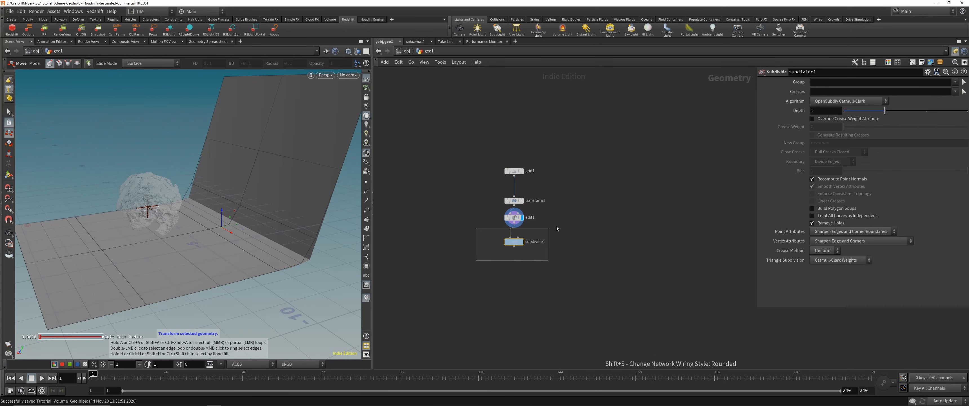
Step: Set the subdivision depth to 4 and save the scene
left_click_drag(884, 111, 967, 110)
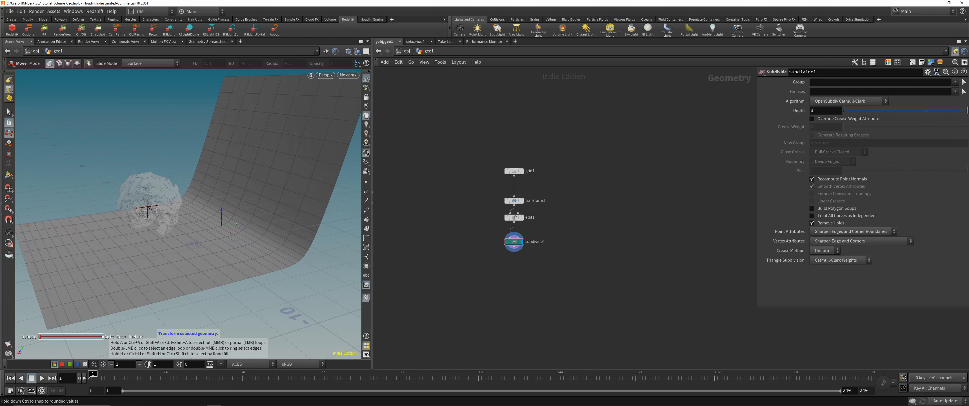
left_click(826, 109)
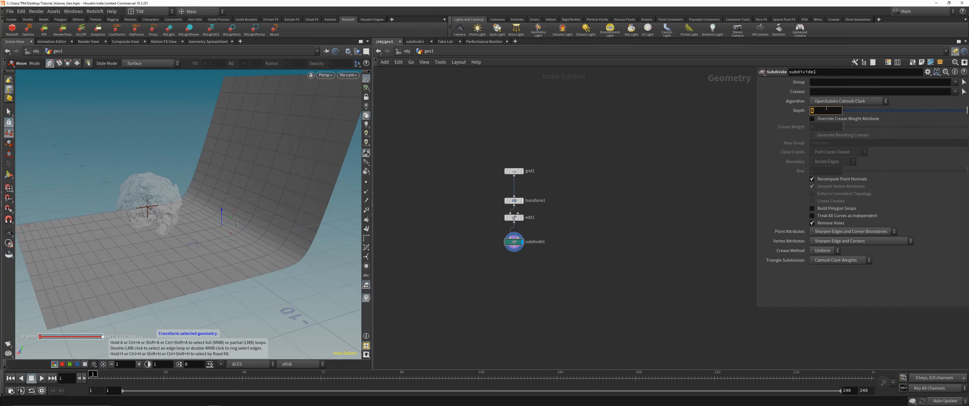
left_click(9, 232)
key("ctrl+s")
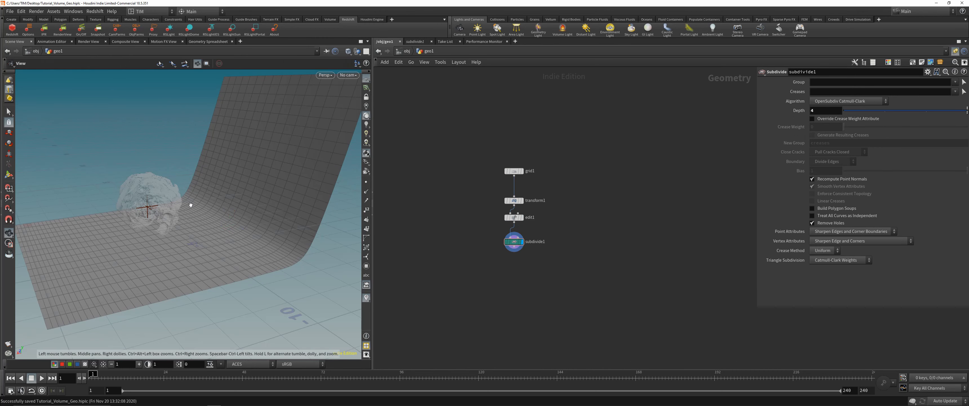
Step: In edit1, move the floor edge beside the fold back toward the rock to widen the curve, and display subdivide1 again
left_click_drag(190, 202, 288, 199)
left_click(514, 217)
left_click(522, 217)
left_click(7, 112)
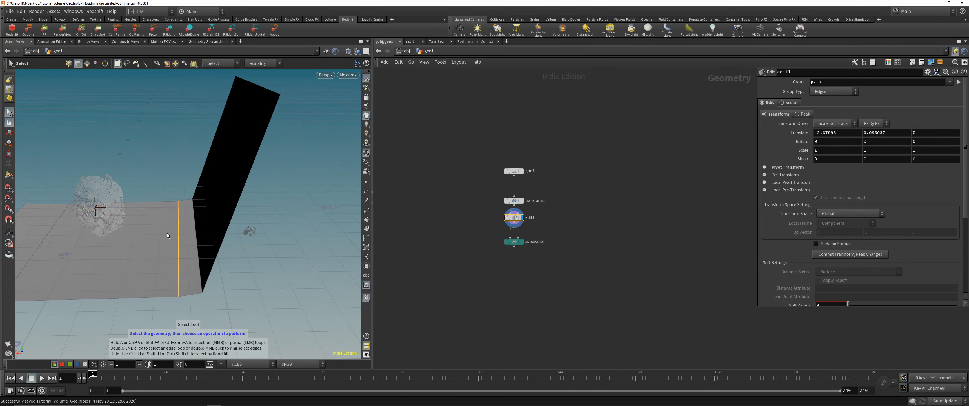
left_click(179, 235)
key("t")
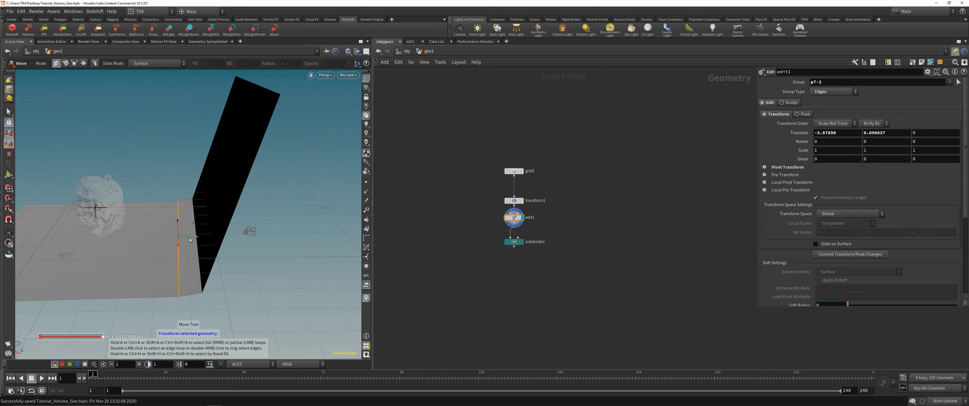
left_click_drag(190, 240, 163, 239)
left_click(513, 241)
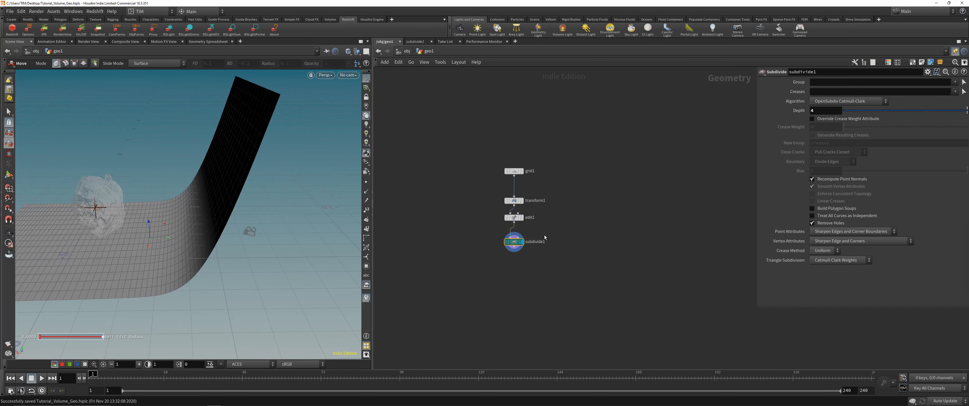
Step: Add a Material node below subdivide1, connect and display it, and rename it RS_MAT
left_click_drag(166, 213, 199, 213)
key("Tab")
type("nor")
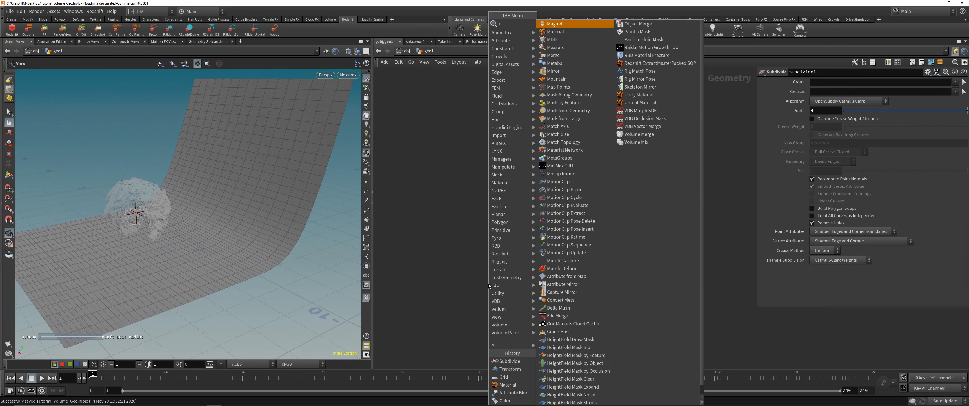
left_click(553, 25)
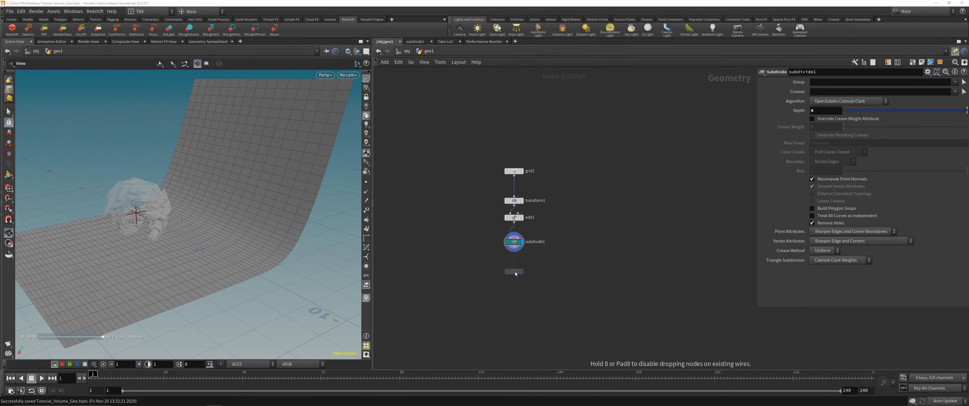
left_click(513, 271)
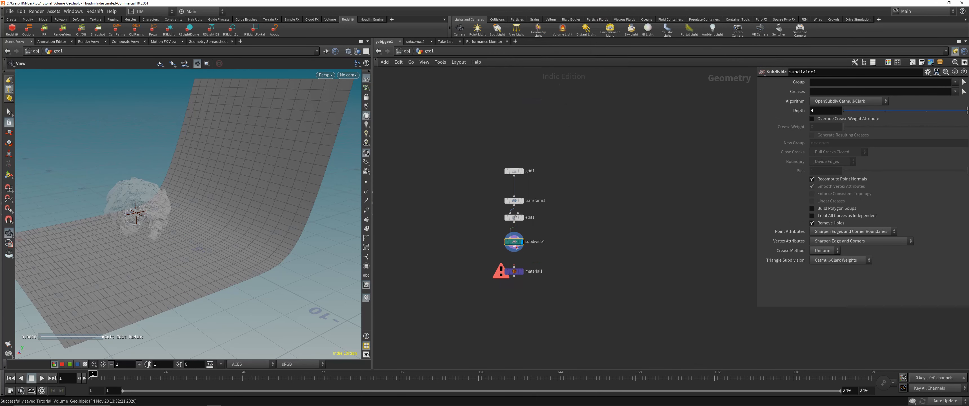
key("r")
left_click(538, 271)
type("RS_MAT")
key("Return")
Step: Set quickmark 1 on the backdrop's geometry network and quickmark 2 inside the object-level RS_MAT network
key("ctrl+1")
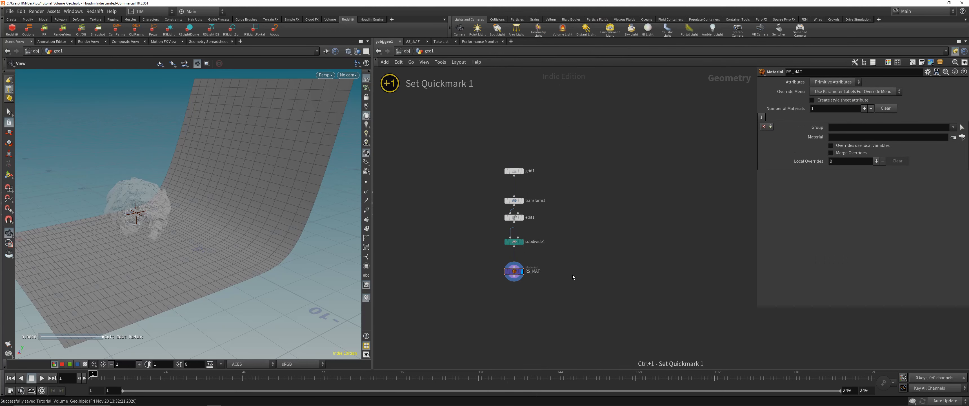
key("u")
double_click(706, 193)
key("ctrl+2")
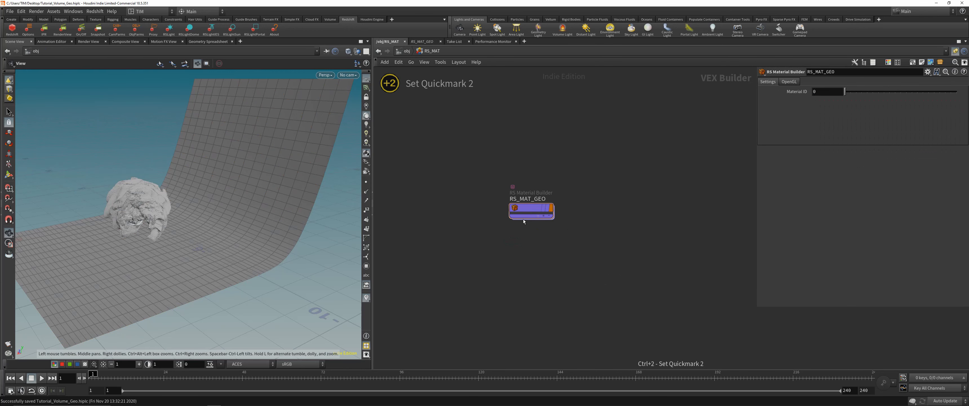
Step: Duplicate the RS_MAT_GEO material builder and place the copy directly below the original
left_click(523, 200)
left_click(523, 245)
left_click_drag(530, 211, 552, 244, "alt")
Step: Rename the duplicated material builder RS_MAT_54
left_click(536, 244)
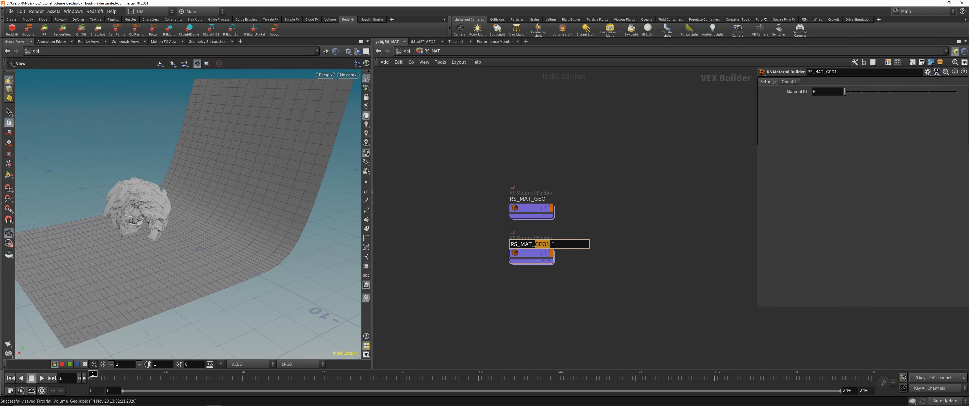
type("5")
key("Return")
key("ctrl+5")
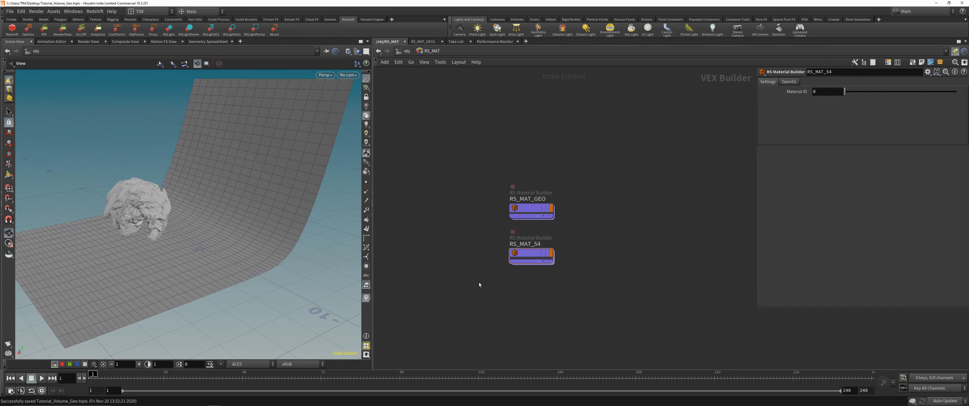
key("ctrl+5")
Step: Jump back and forth between quickmarks 1 and 2 to check both networks are reachable
key("1")
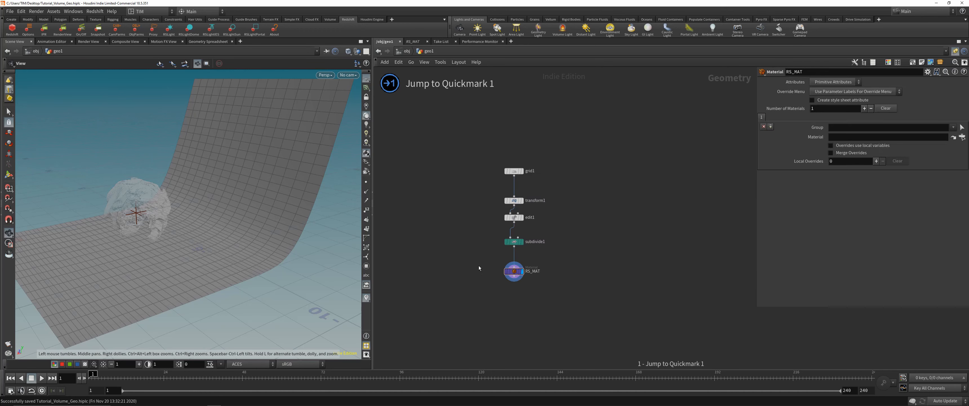
key("2")
key("1")
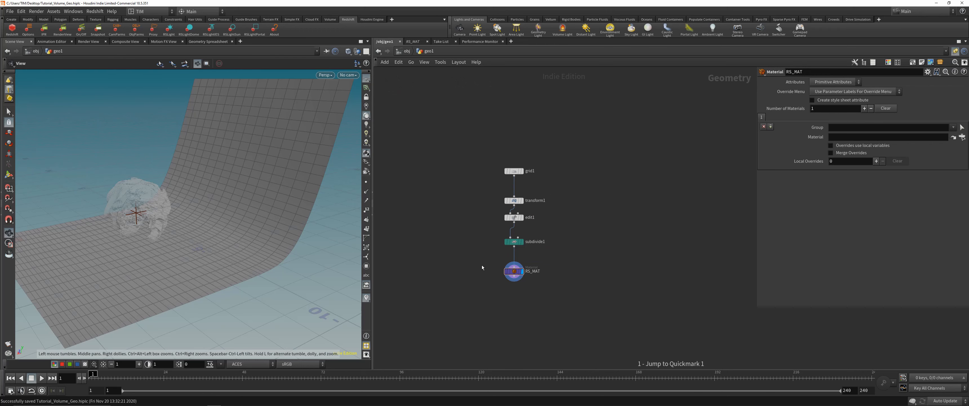
key("1")
key("2")
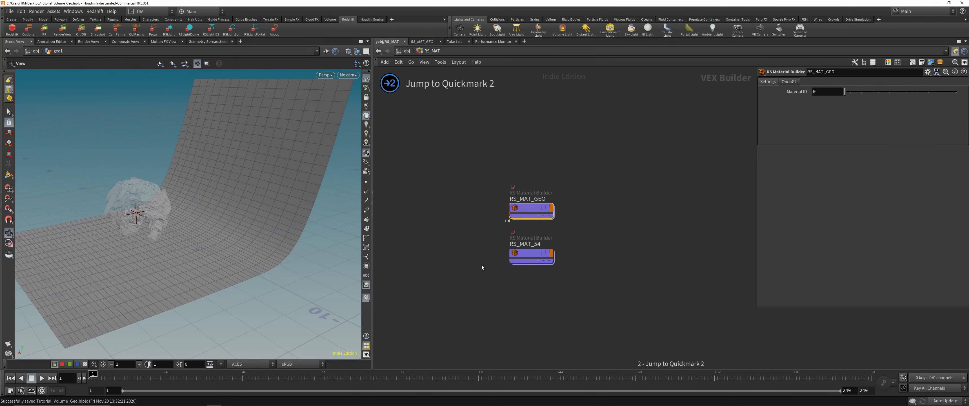
Step: Rename the duplicated material builder RS_MAT_BG and set the diffuse colour of its Material1 node to 1, 1, 1
double_click(535, 245)
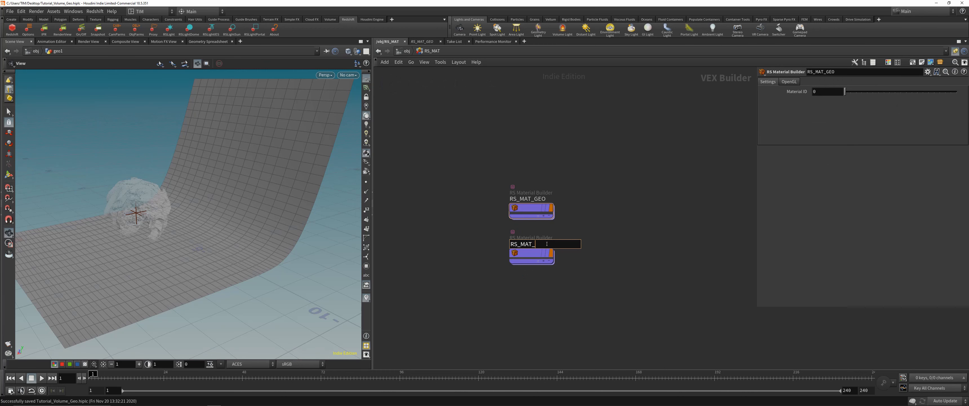
key("Return")
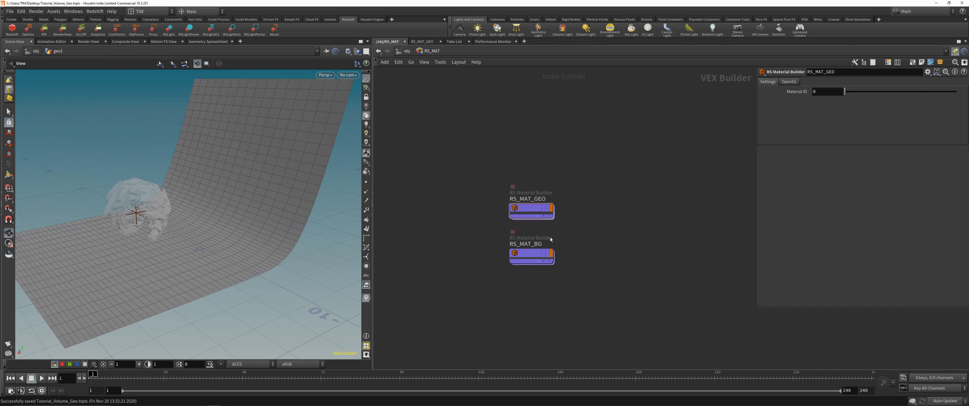
double_click(536, 252)
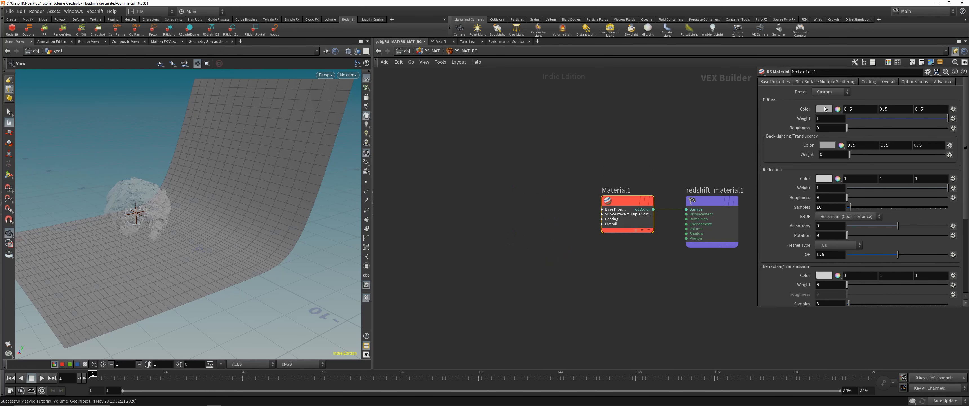
right_click(824, 109)
left_click(837, 140)
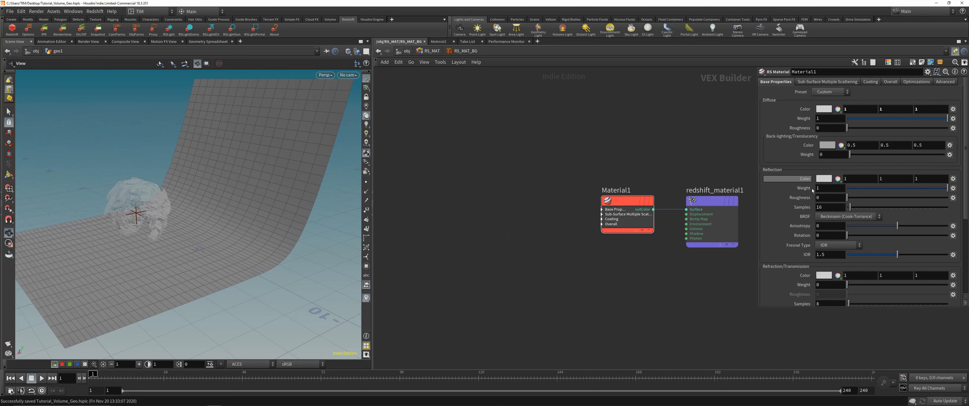
Step: Set the reflection roughness of the background material's Material1 node to 0.3
left_click(828, 199)
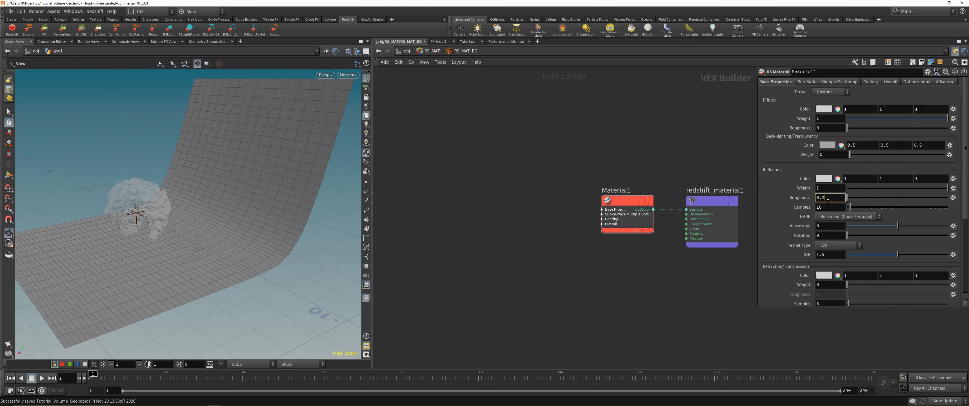
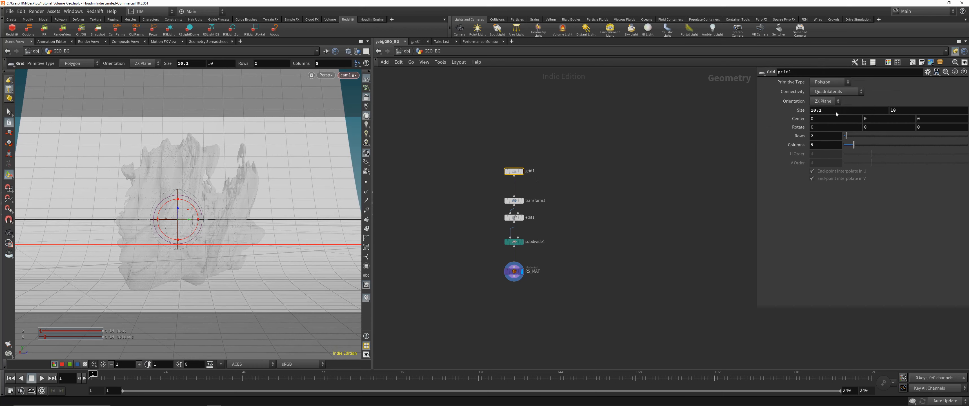
Step: Set the size of grid1 in the backdrop geometry to 10 by about 14.4
left_click(836, 113)
type("10")
key("Return")
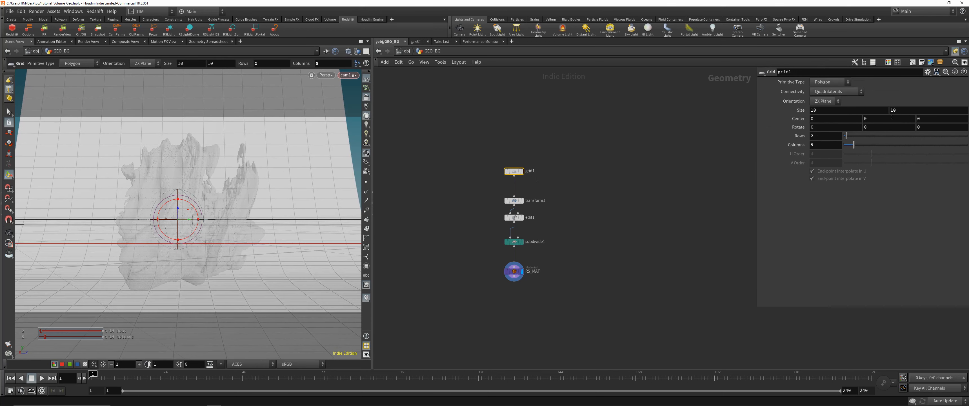
mouse_move(901, 111)
middle_mouse_down()
mouse_move(921, 110)
mouse_move(900, 110)
middle_mouse_up()
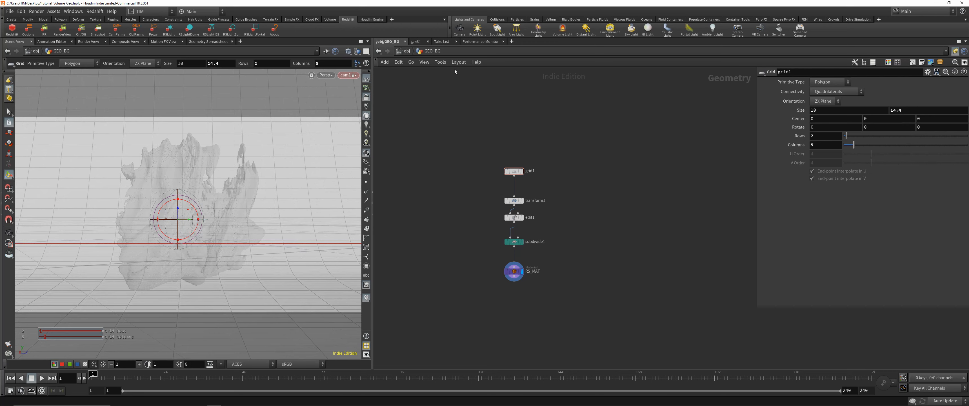
Step: Return to the object-level network and save the scene
left_click(407, 52)
left_click(8, 232)
key("ctrl+s")
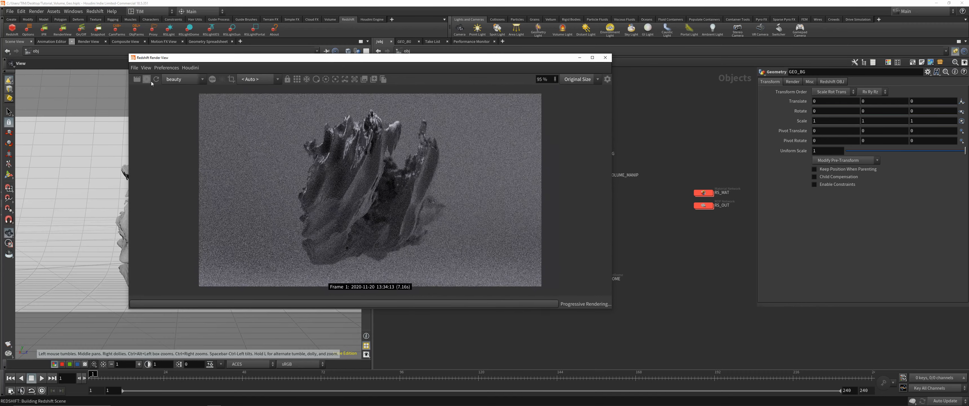
Step: Shrink the Redshift render view window and place it beside the viewport so both stay visible
left_click_drag(129, 54, 178, 69)
left_click(572, 215)
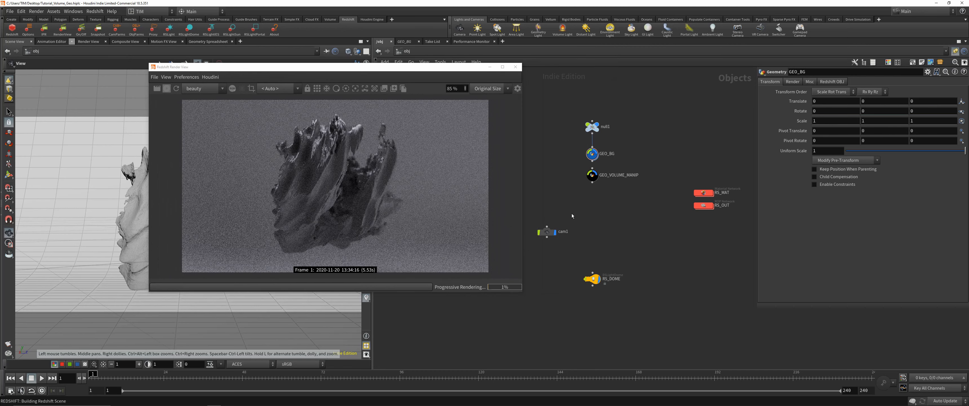
left_click_drag(385, 67, 306, 94)
left_click(478, 129)
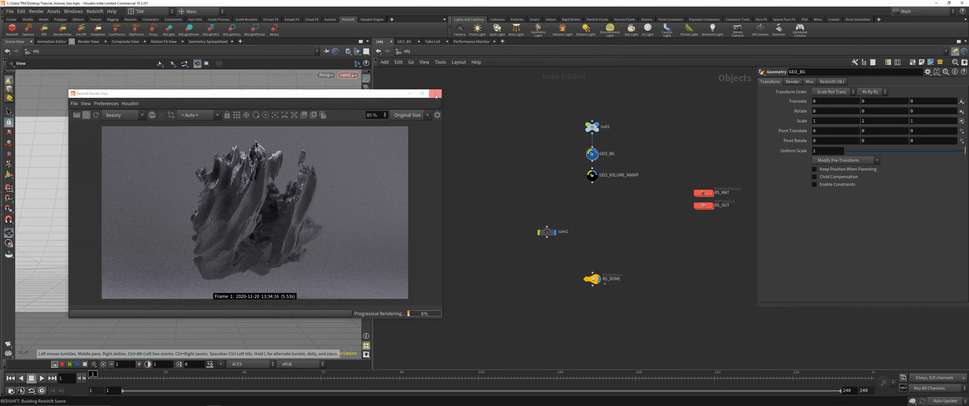
left_click_drag(395, 93, 727, 96)
Step: Leave the camera view and add a Redshift light (RSLight) to the scene at the rock
left_click(367, 96)
left_click_drag(163, 192, 239, 206)
key("c")
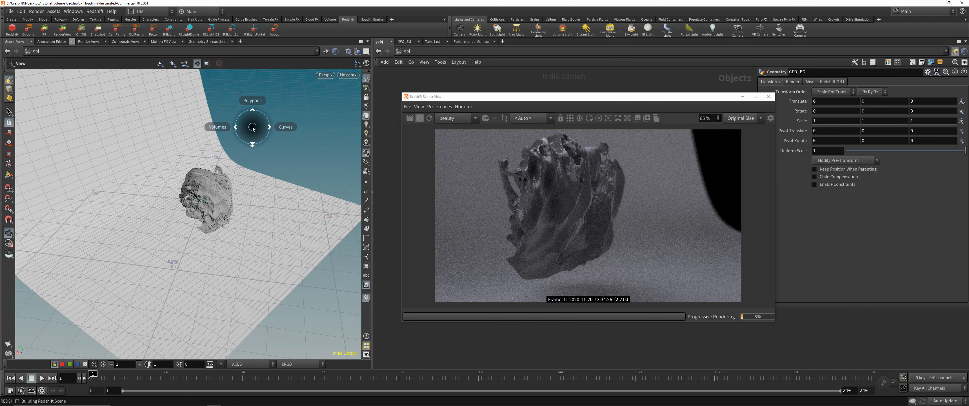
key("Tab")
type("rs")
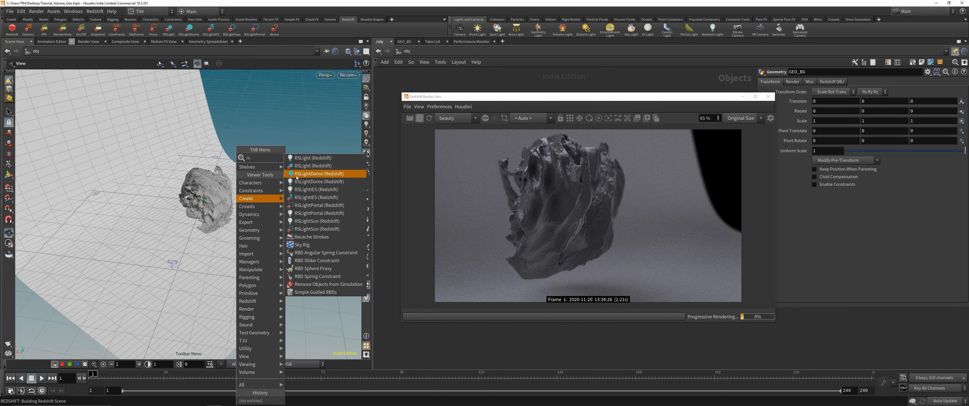
key("Return")
left_click(229, 224)
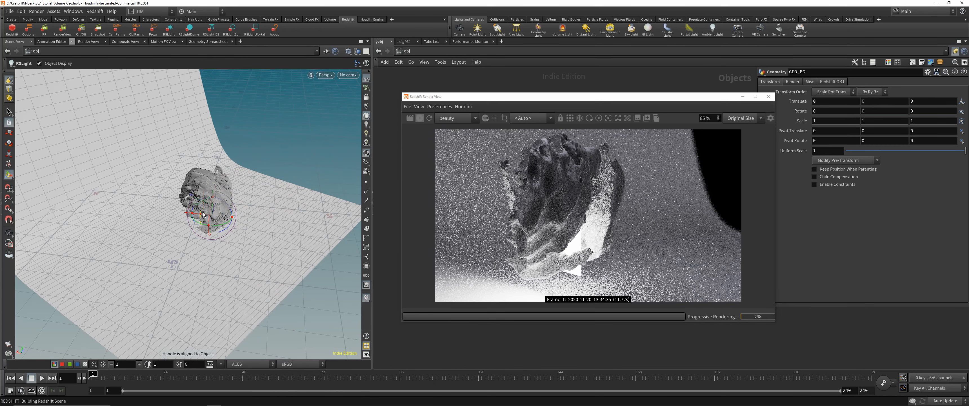
Step: Move the new area light up and place it above the rock, in front of the curved backdrop
left_click_drag(140, 206, 234, 95, "alt")
left_click_drag(203, 177, 218, 188, "alt")
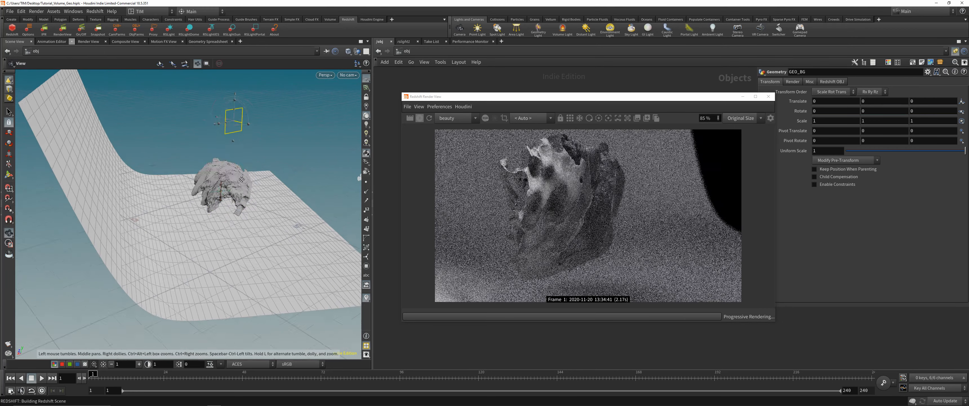
middle_click_drag(218, 188, 223, 236, "alt")
left_click_drag(223, 236, 206, 234, "alt")
left_click_drag(263, 178, 280, 131)
key("Escape")
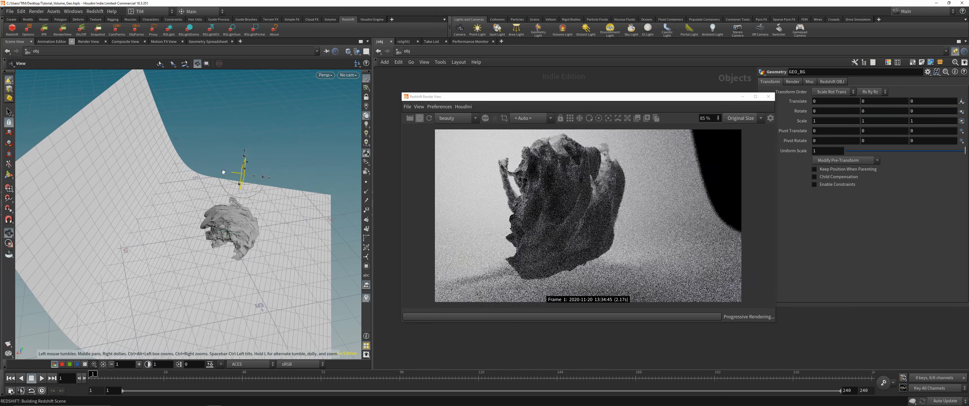
left_click_drag(170, 188, 251, 203)
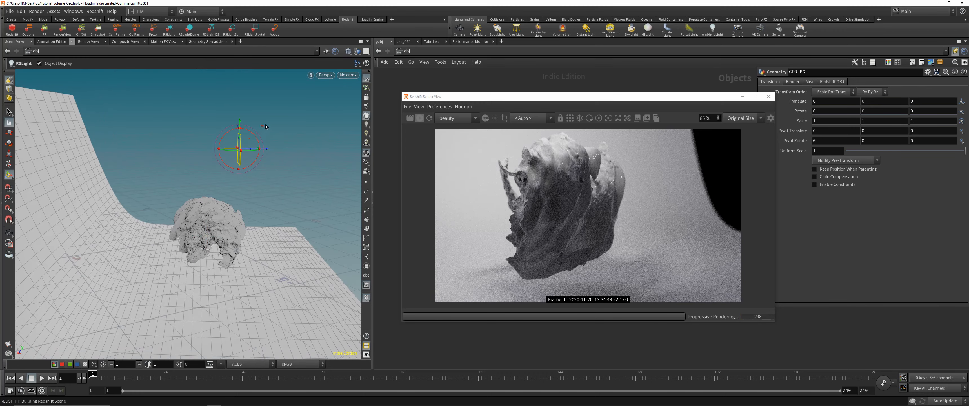
left_click_drag(251, 112, 310, 144)
Step: Set the render view's camera to /obj/cam1
left_click(460, 118)
left_click(522, 117)
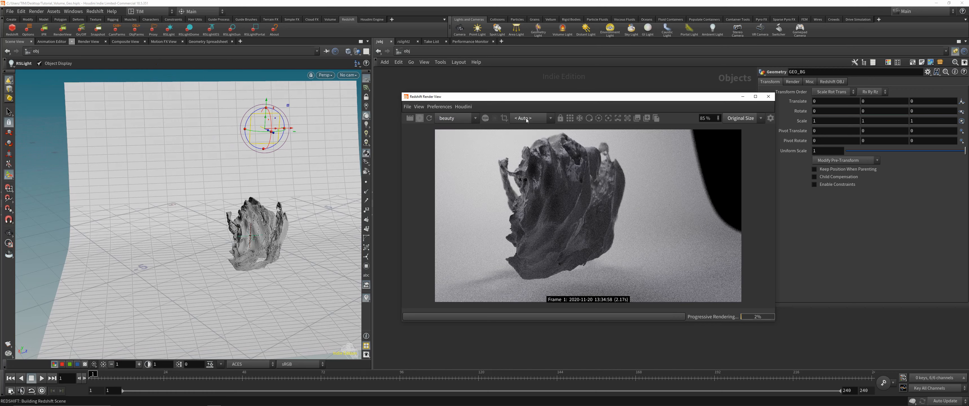
left_click(523, 118)
left_click(525, 126)
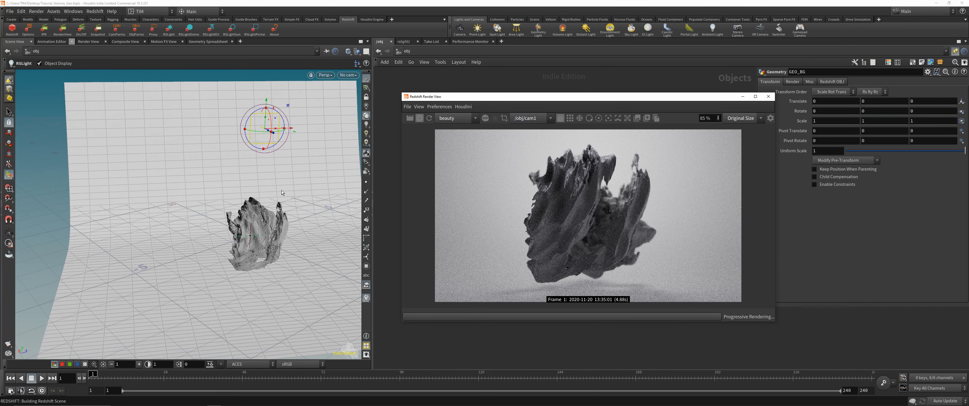
Step: Raise the area light higher above the rock and tilt it, undoing the last handle change
left_click_drag(282, 193, 335, 200, "alt")
middle_click_drag(334, 199, 260, 218, "alt")
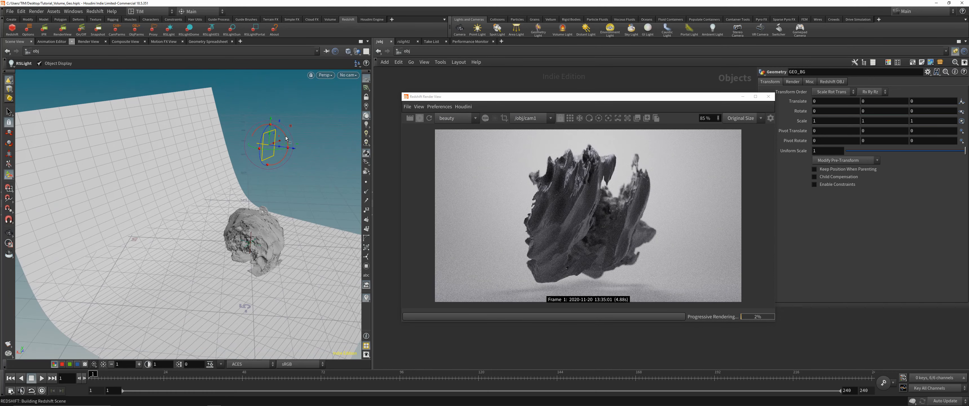
left_click_drag(286, 138, 286, 98)
key("ctrl+z")
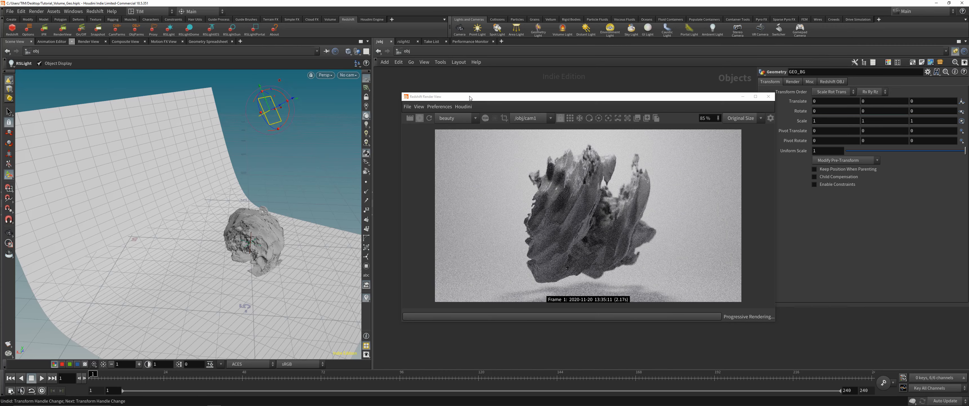
Step: Move the render view clear of the network and set the area light's spread, trying 0.5 before settling on 0.75
left_click_drag(470, 97, 300, 111)
left_click_drag(461, 117, 307, 126)
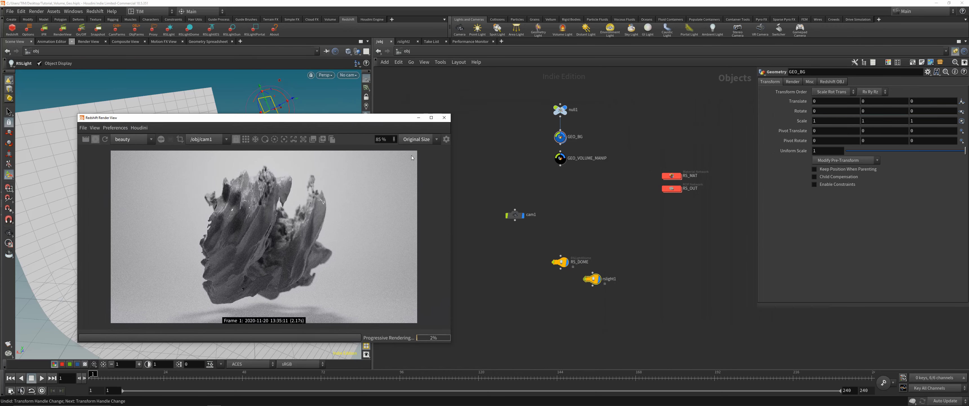
left_click(792, 81)
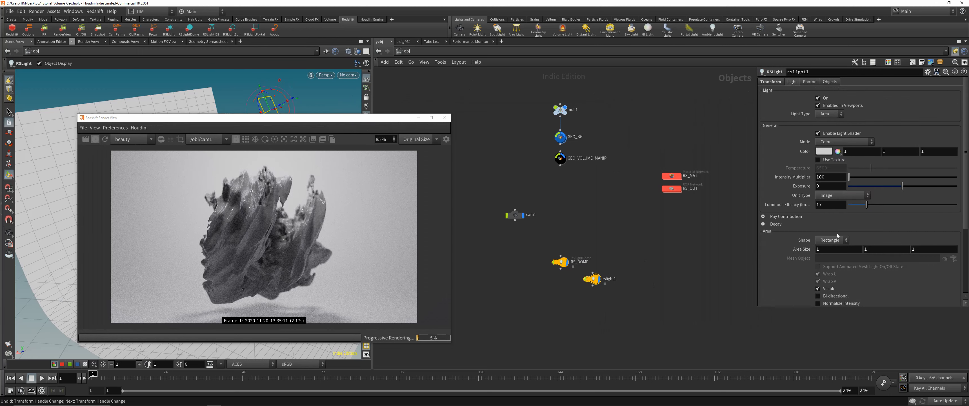
scroll(828, 226, "down", 3)
left_click(826, 252)
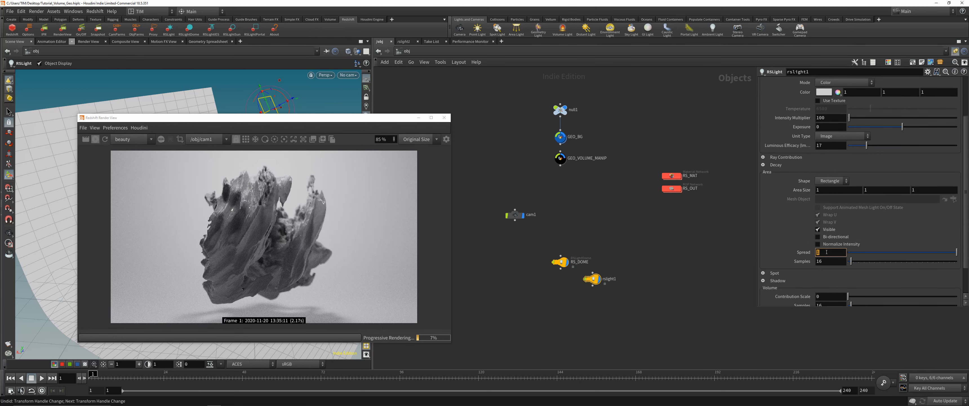
type("0.5")
key("Return")
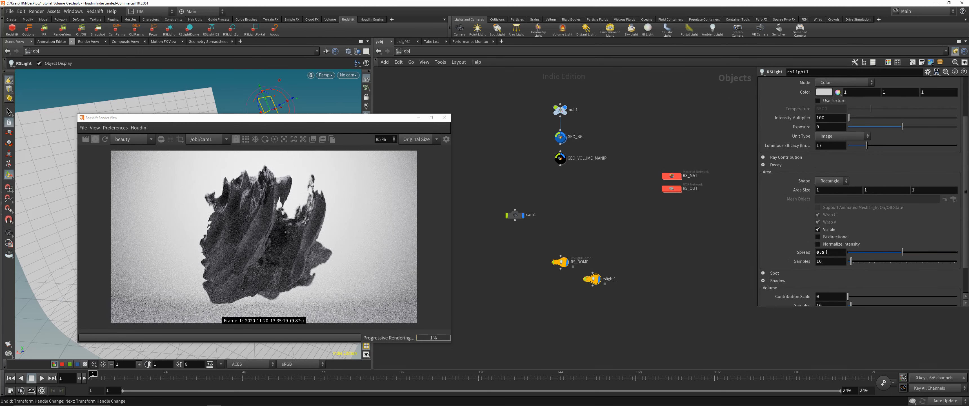
left_click(826, 252)
type("0.75")
key("Return")
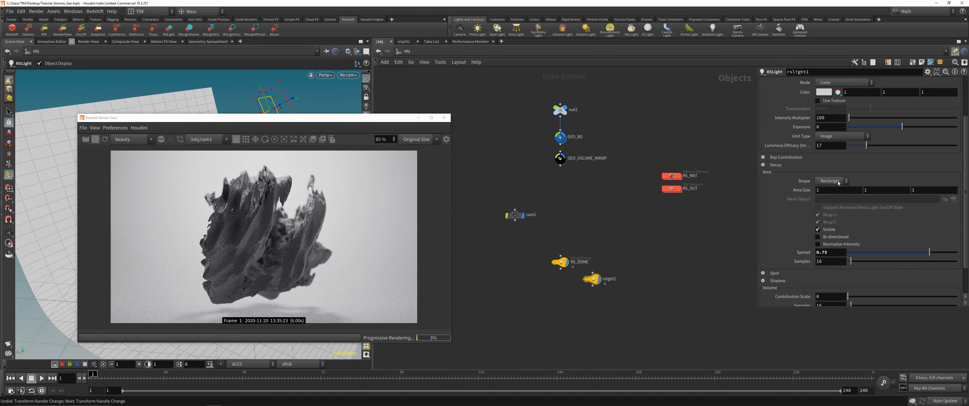
Step: Widen the light's first area size value to about 11.6 and set its exposure to -3
middle_click_drag(824, 192, 822, 144)
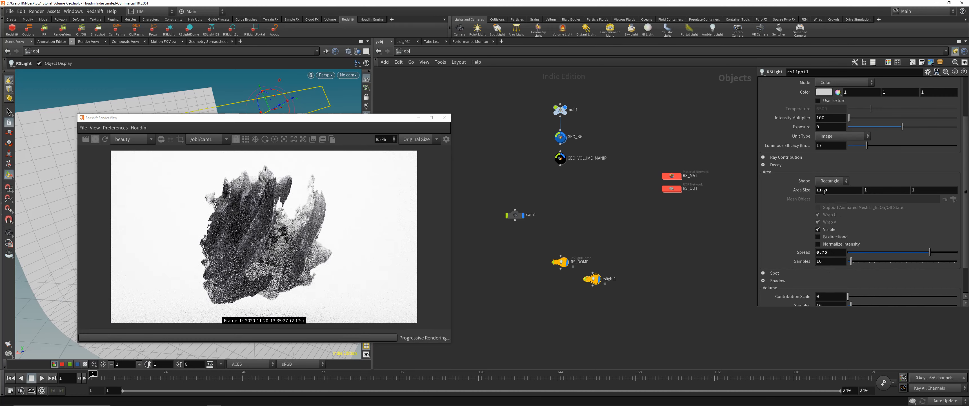
left_click(828, 125)
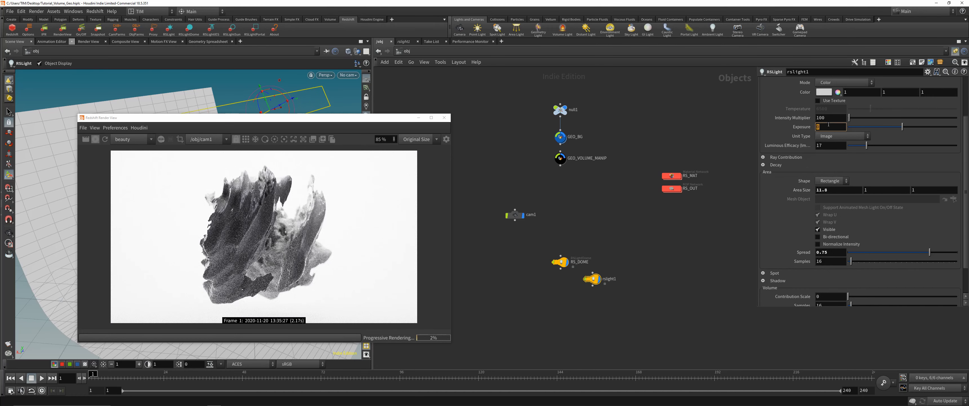
type("-3")
key("Return")
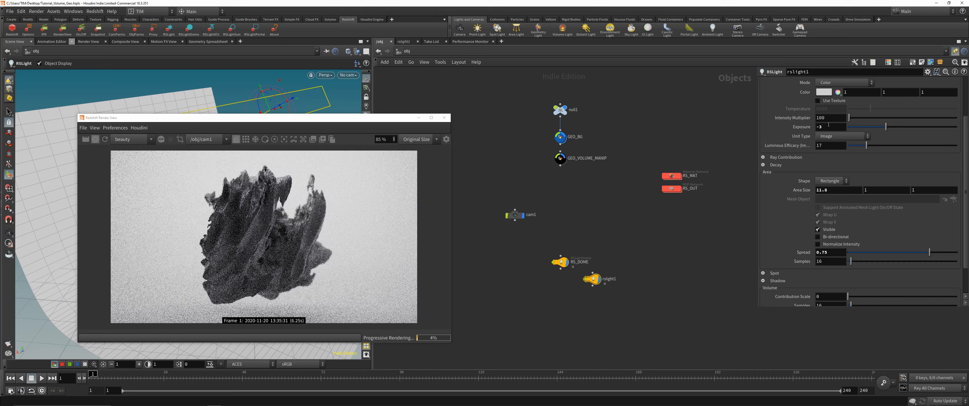
key("Tab")
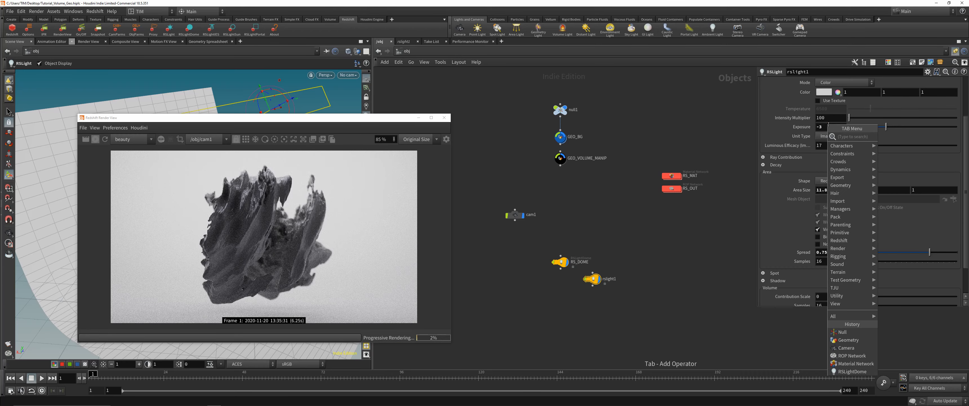
key("Escape")
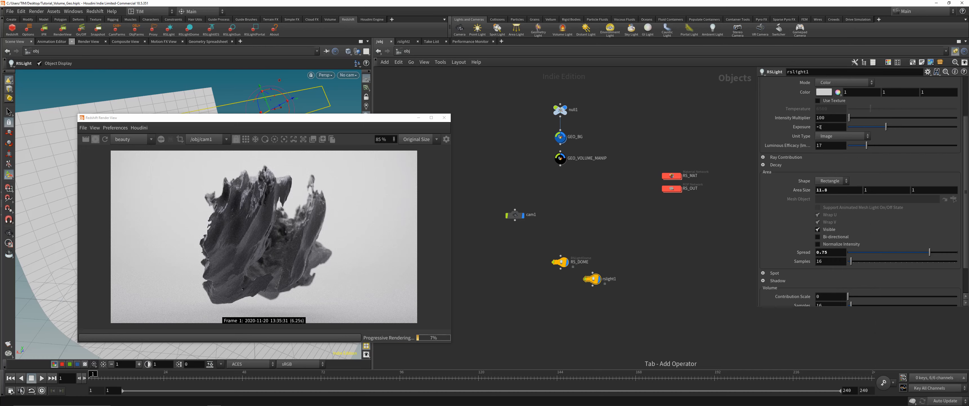
Step: Sample the backdrop's pixel brightness in the render and set the light's exposure to -4
left_click_drag(354, 118, 393, 95)
scroll(328, 146, "up", 5)
scroll(328, 146, "down", 4)
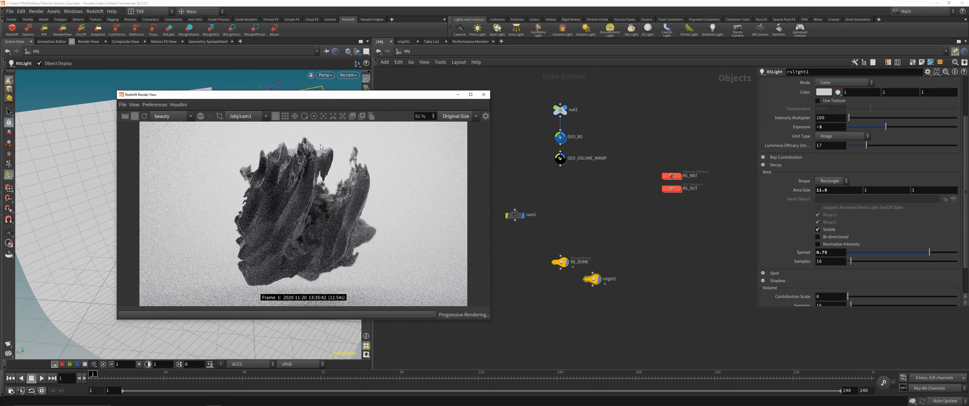
left_click(326, 135)
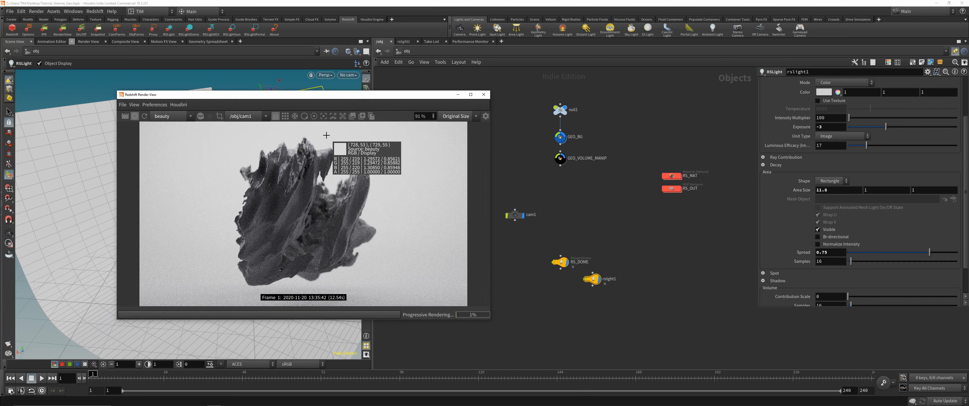
left_click(825, 128)
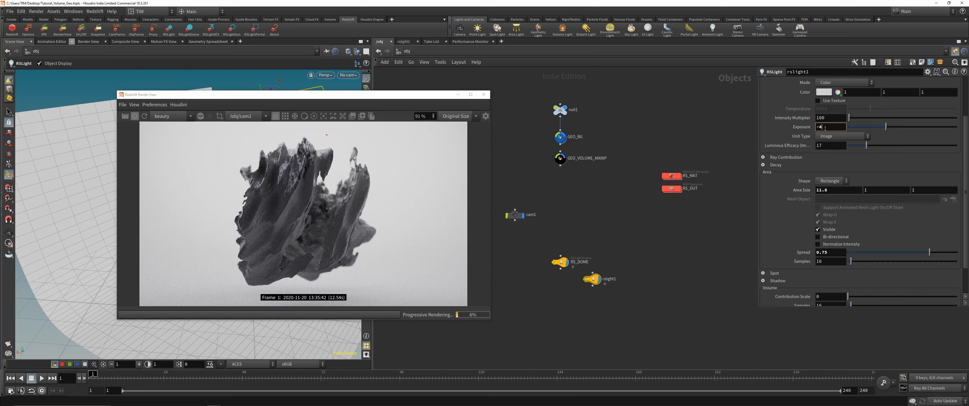
key("Return")
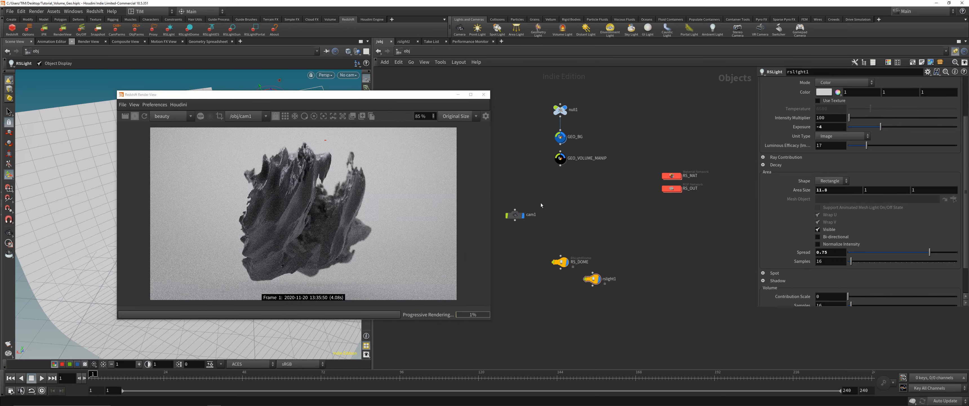
Step: Save the scene, look through cam1 in the viewport and reposition the render view
left_click(8, 233)
key("ctrl+s")
left_click(348, 75)
left_click(351, 111)
left_click_drag(370, 97, 416, 101)
Step: Enable a render region and draw it around most of the rock in the render view
left_click(265, 121)
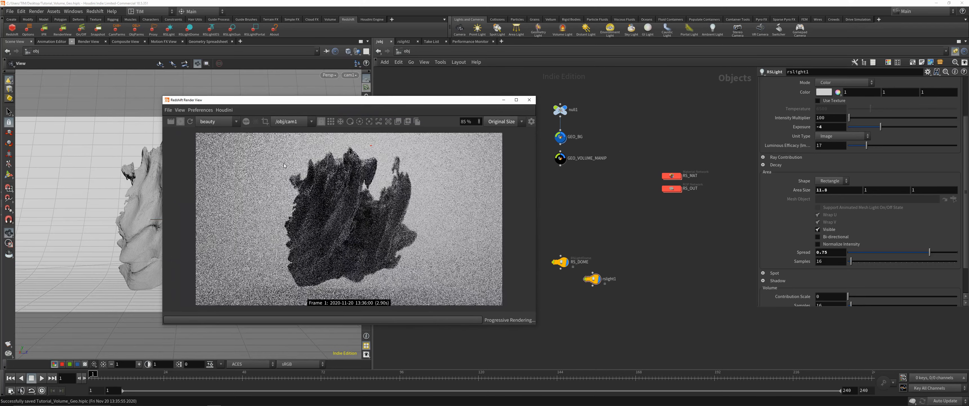
left_click_drag(233, 148, 522, 269)
scroll(378, 224, "up", 1)
scroll(378, 223, "down", 2)
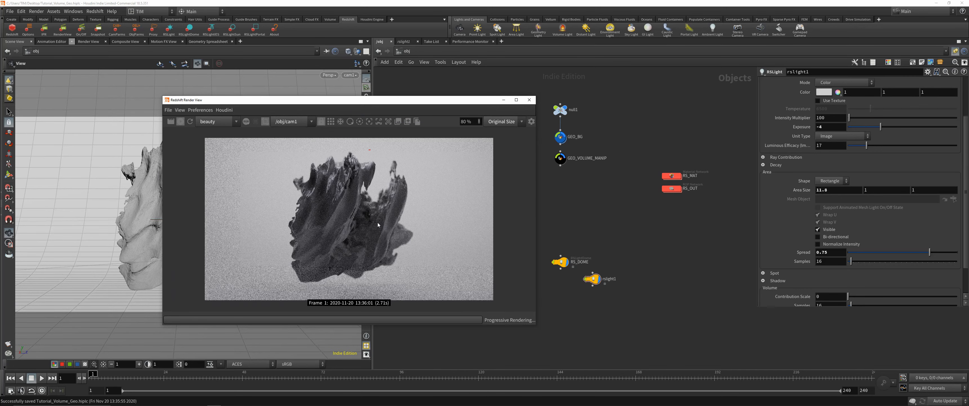
scroll(473, 227, "up", 1)
Step: Open the RS_MAT_BG material's network inside RS_MAT and restart the Redshift render view
double_click(672, 175)
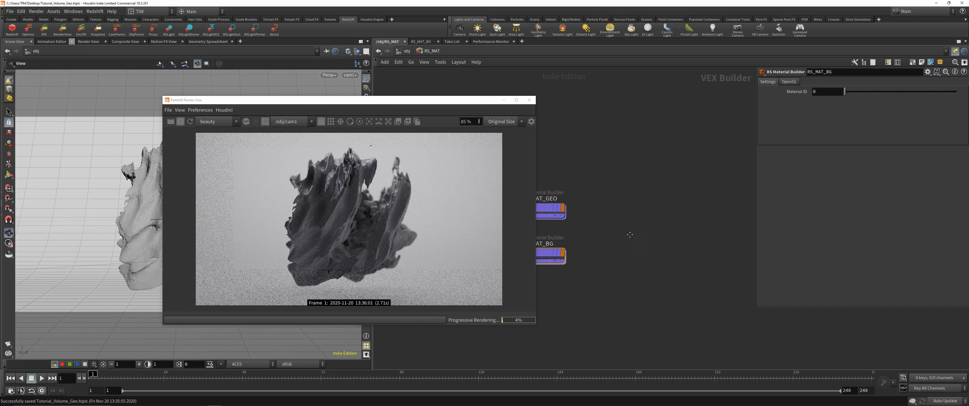
key("h")
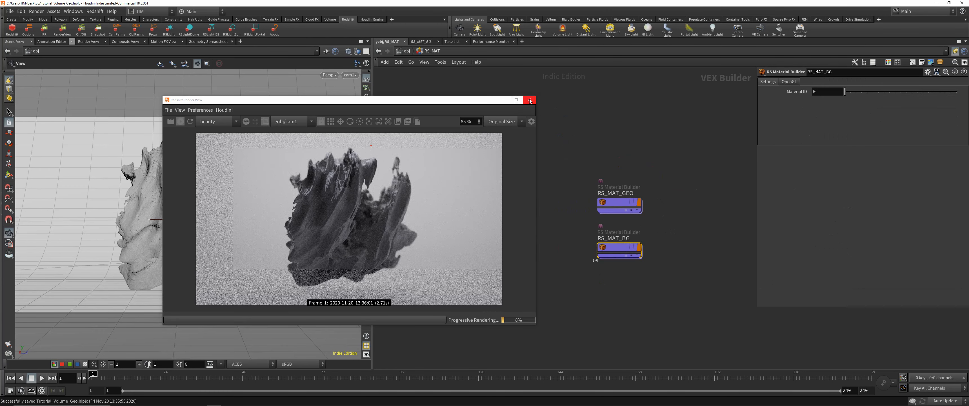
left_click(530, 100)
double_click(613, 251)
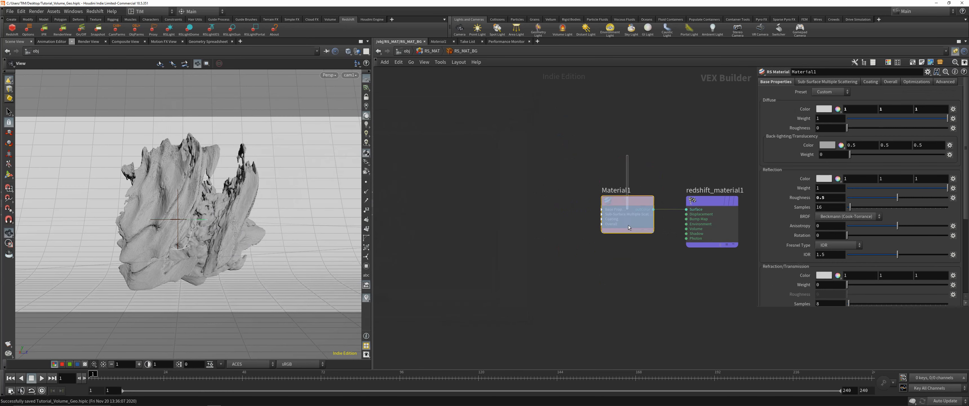
key("alt+r")
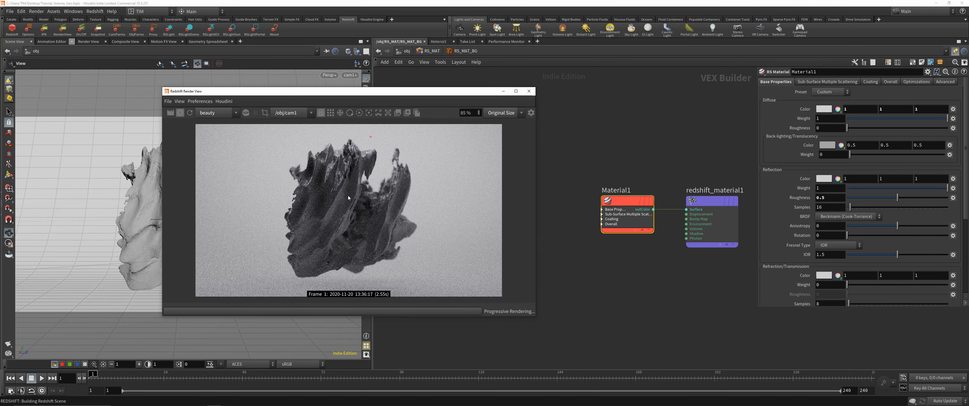
left_click(368, 114)
left_click(368, 114)
Step: Try black and green swatches for the background material's diffuse colour, and set it to a desaturated blue of 0.283, 0.283, 1
left_click(824, 111)
left_click(797, 90)
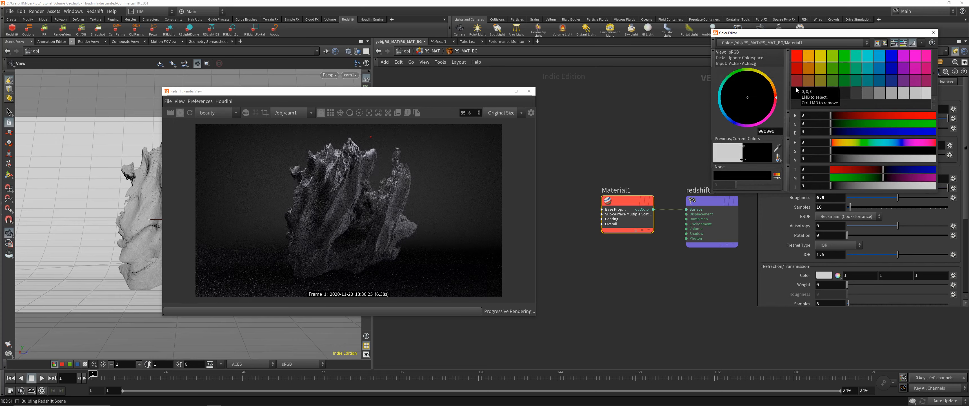
left_click(856, 56)
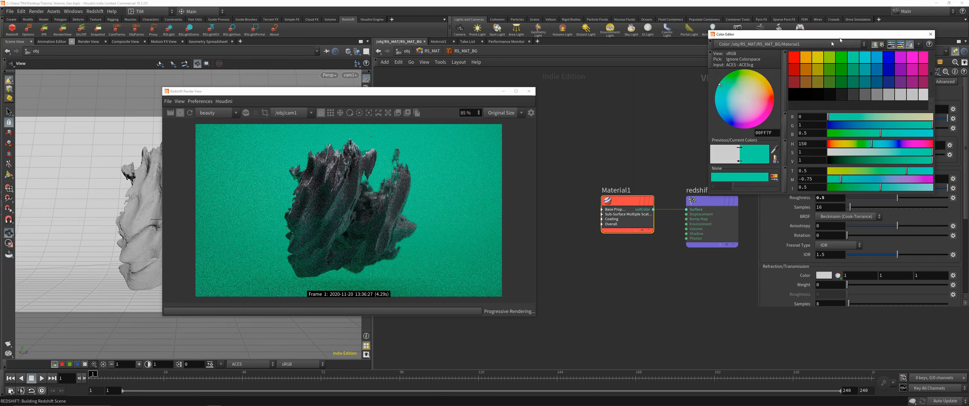
left_click_drag(842, 35, 736, 73)
left_click(781, 99)
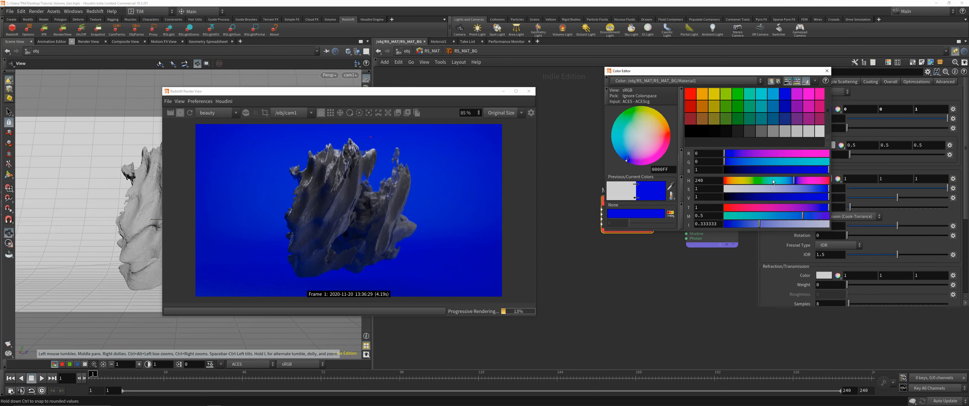
left_click_drag(811, 189, 792, 187)
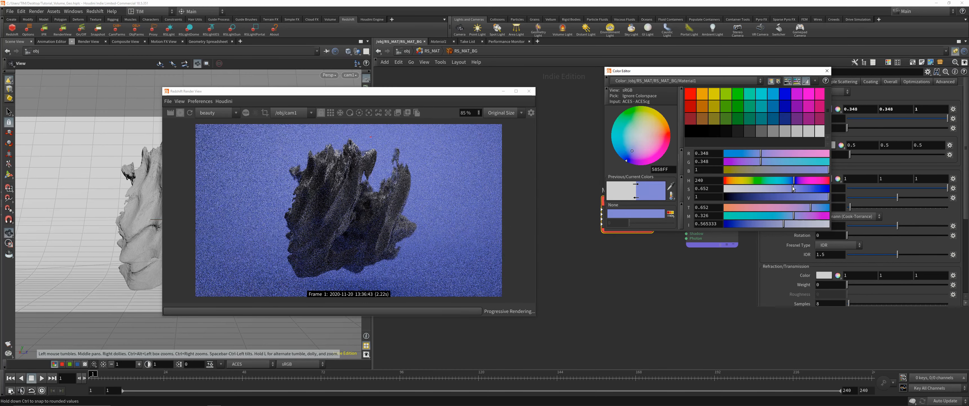
left_click_drag(805, 188, 799, 187)
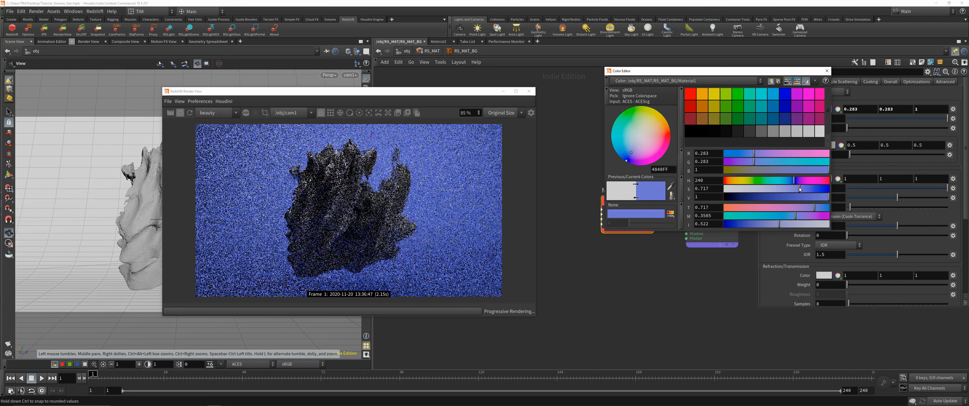
left_click(827, 71)
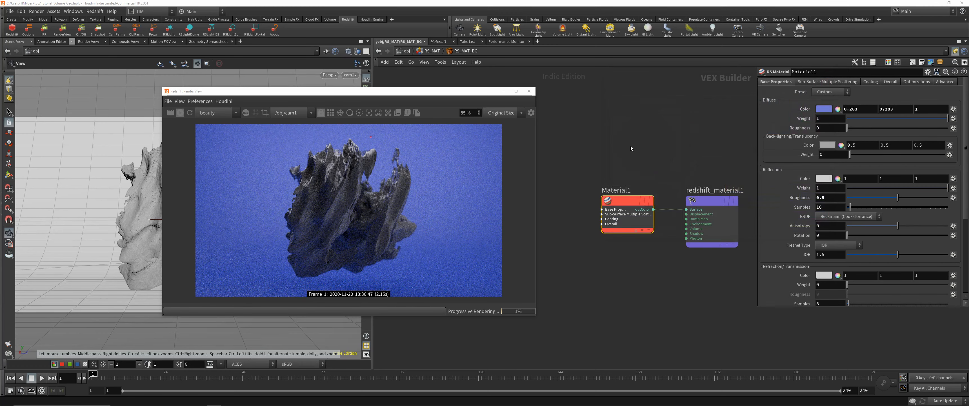
Step: Test a reflection roughness of 0 on the background material and set it to 0.85
left_click(828, 196)
key("Return")
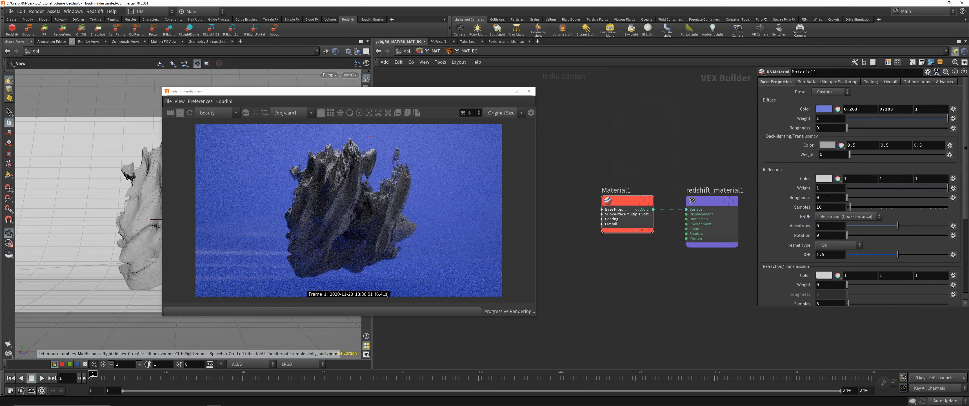
left_click(826, 196)
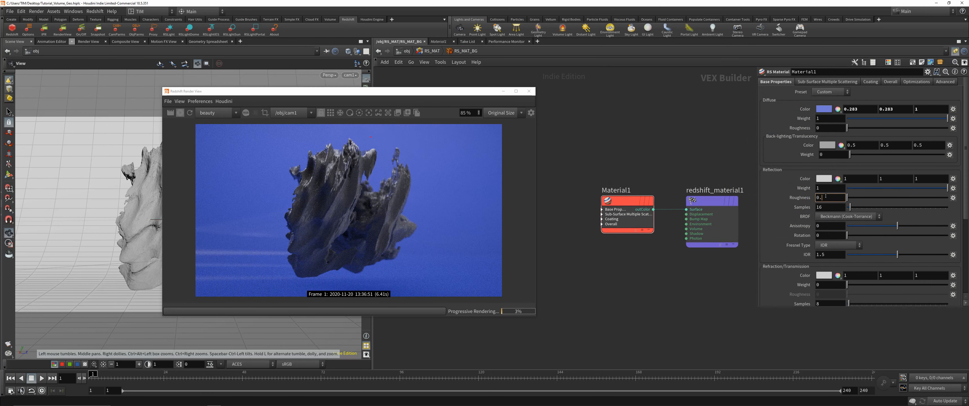
type("0.85")
key("Return")
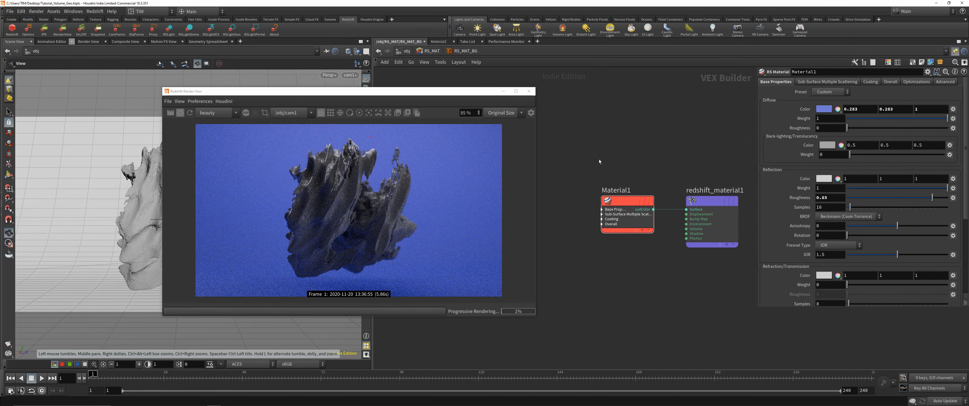
Step: Save the scene, open the RS_MAT_GEO material's network and reposition its Material1 node
key("u")
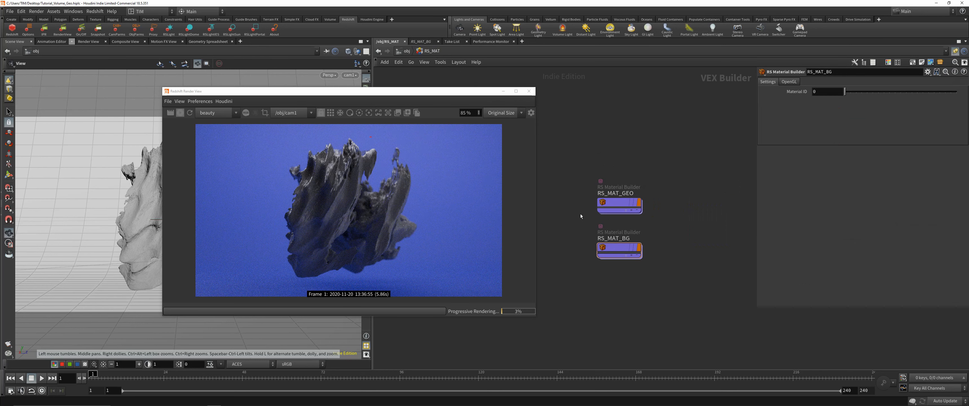
key("u")
key("ctrl+s")
double_click(703, 165)
double_click(614, 192)
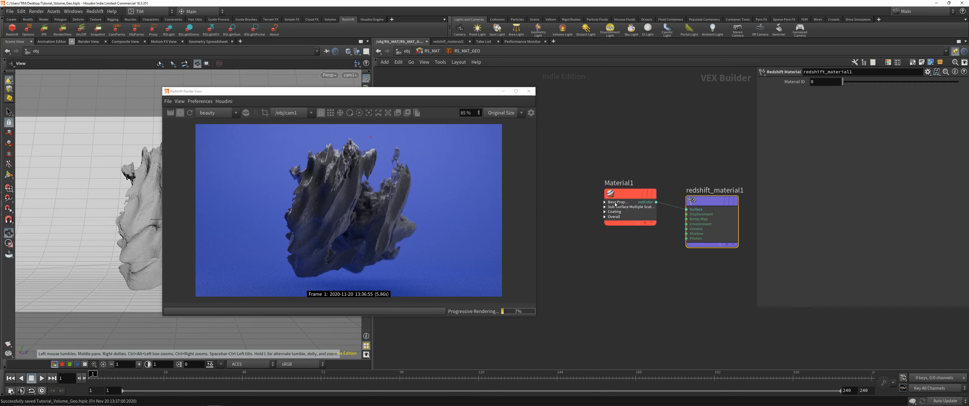
left_click_drag(615, 194, 606, 201)
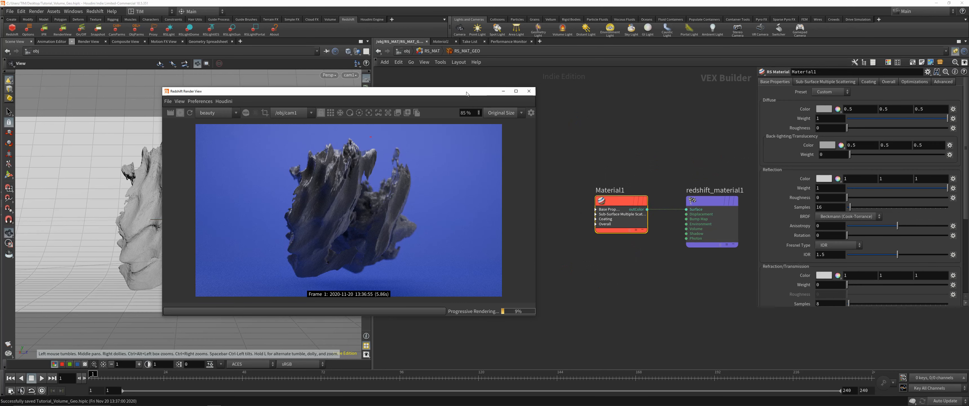
Step: Add an RS Curvature node and connect its output to the Surface input of redshift_material1
key("Tab")
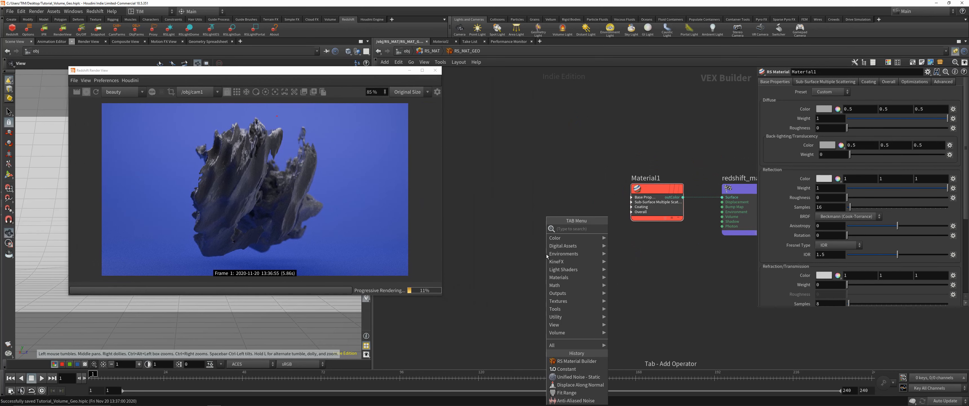
type("cur")
left_click(623, 229)
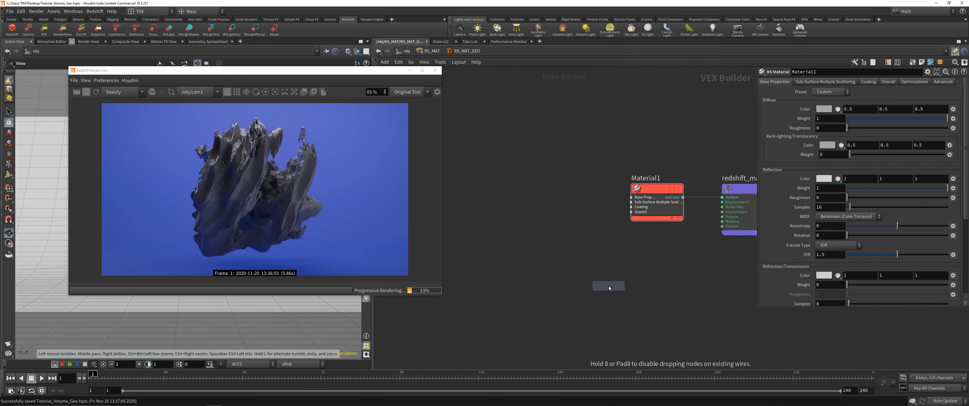
left_click(609, 288)
middle_click_drag(609, 289, 592, 286)
left_click_drag(618, 291, 705, 195)
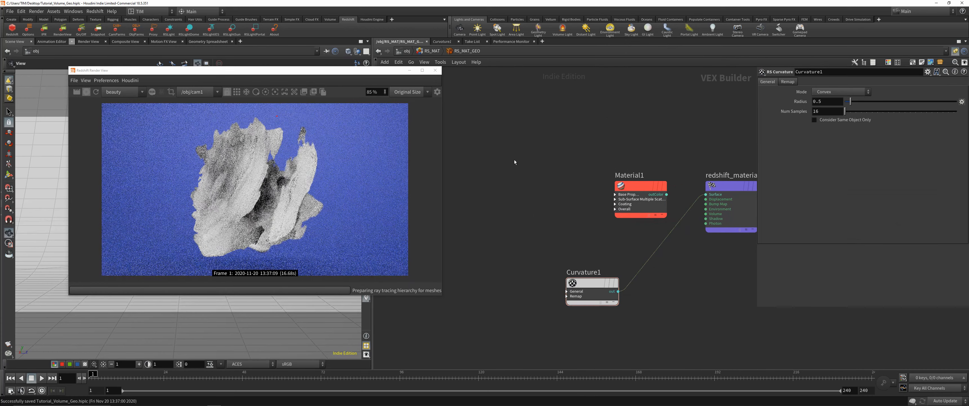
key("shift+s")
Step: Draw a render region around the lower part of the rock in the render view
scroll(245, 192, "up", 3)
scroll(245, 190, "up", 4)
scroll(245, 189, "down", 4)
middle_click_drag(273, 208, 277, 187)
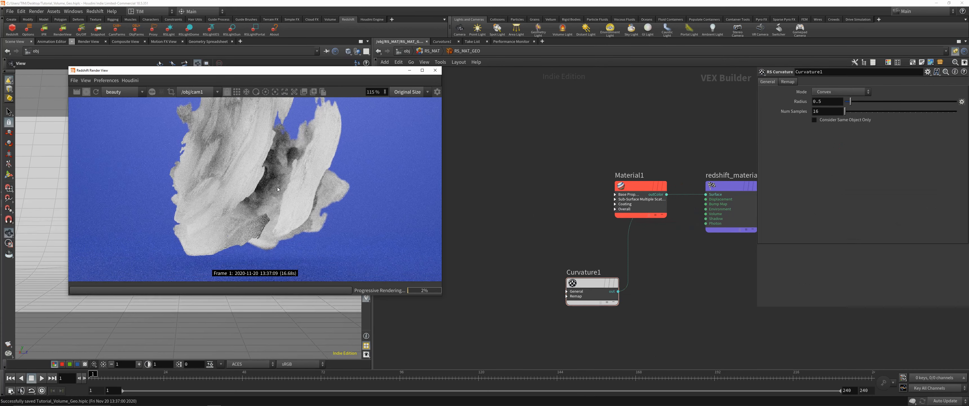
scroll(278, 187, "up", 1)
left_click_drag(120, 128, 384, 275, "ctrl")
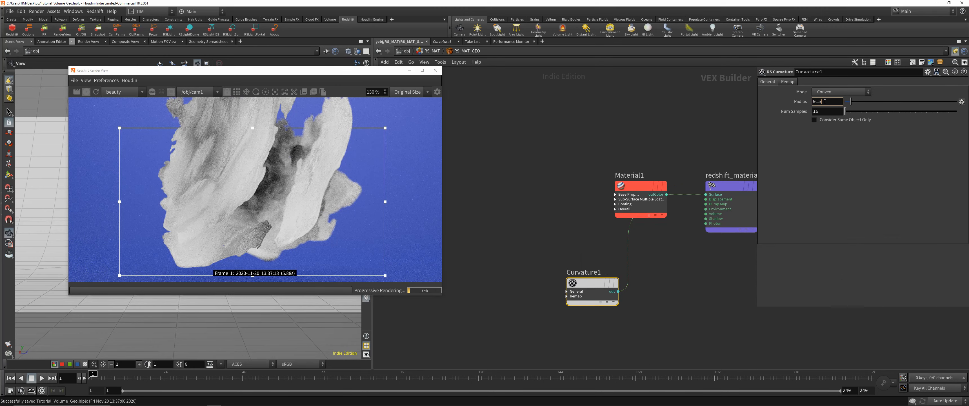
Step: Test curvature radius values of 0.01 and 0.025, and set the Curvature node's radius to 0.05
key("Return")
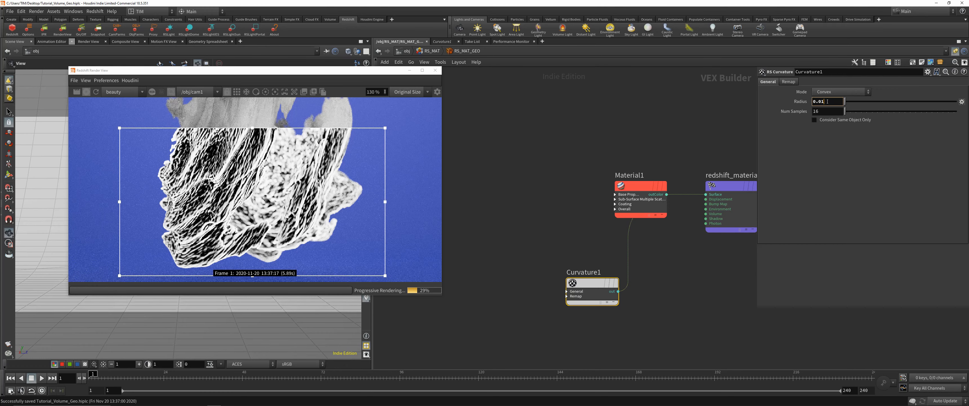
key("Return")
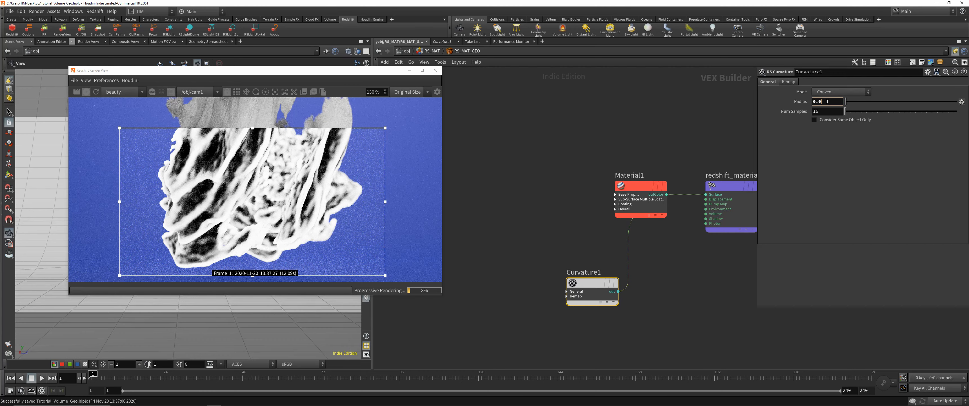
type("5")
key("Return")
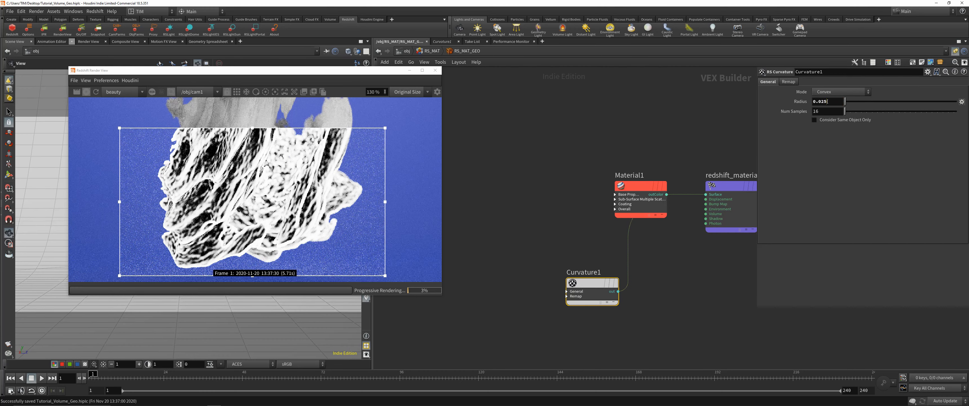
key("Return")
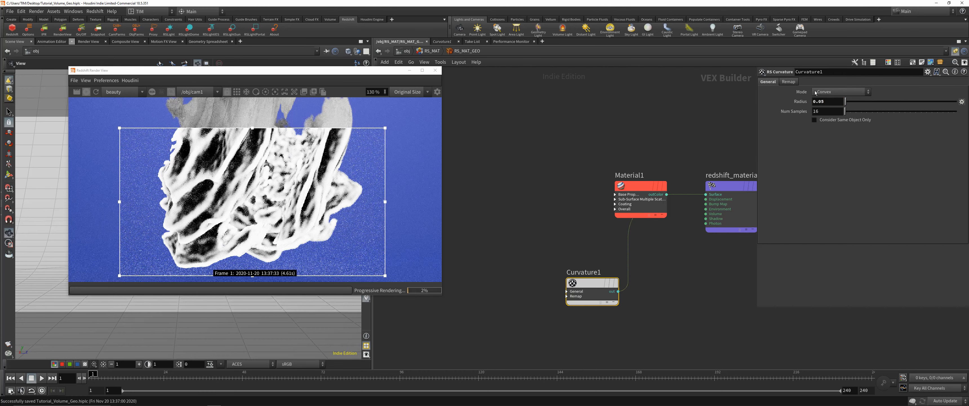
Step: Switch the Curvature node's mode to Concave and turn off the render region to render the whole rock
left_click(840, 91)
left_click(821, 126)
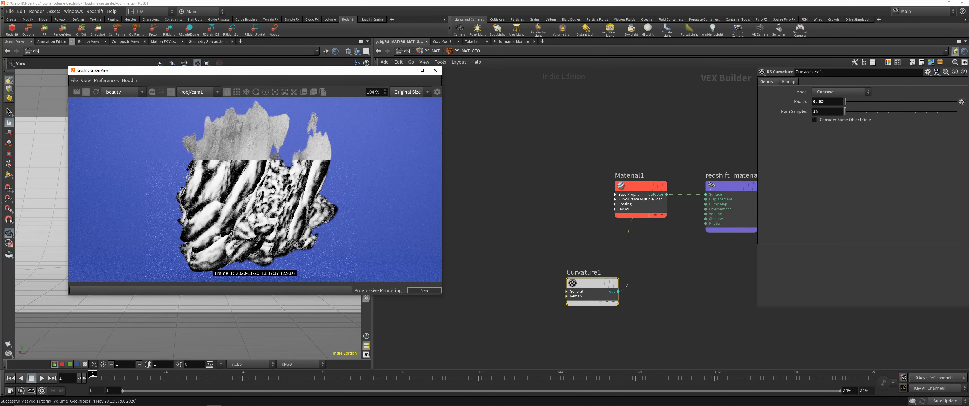
scroll(272, 191, "down", 2)
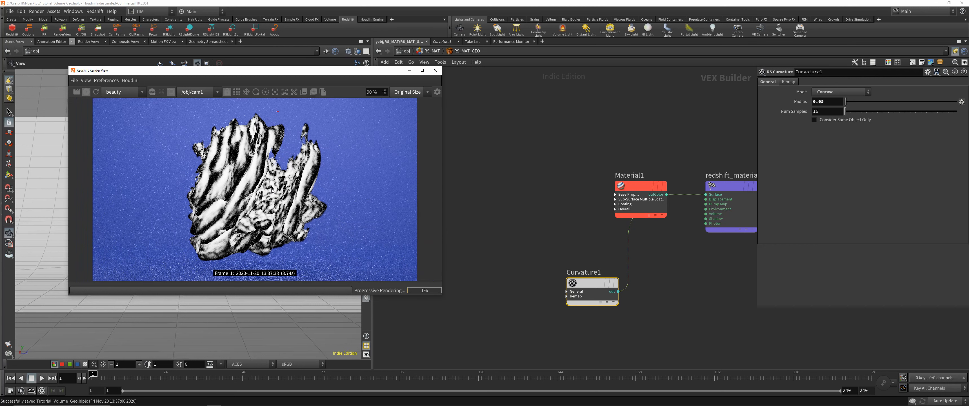
left_click(530, 213)
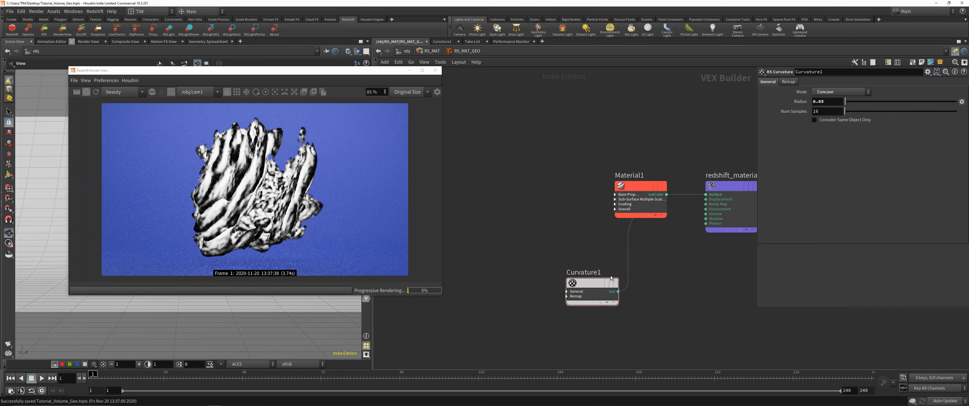
Step: Spread out the Curvature1 and Material1 nodes and add a second RS Material node below Material1
left_click_drag(611, 279, 520, 281)
left_click_drag(607, 172, 610, 249)
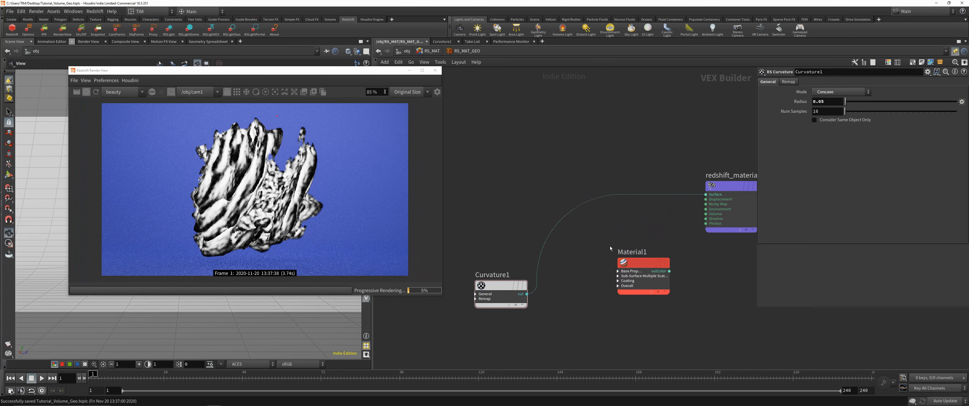
key("Tab")
type("mater")
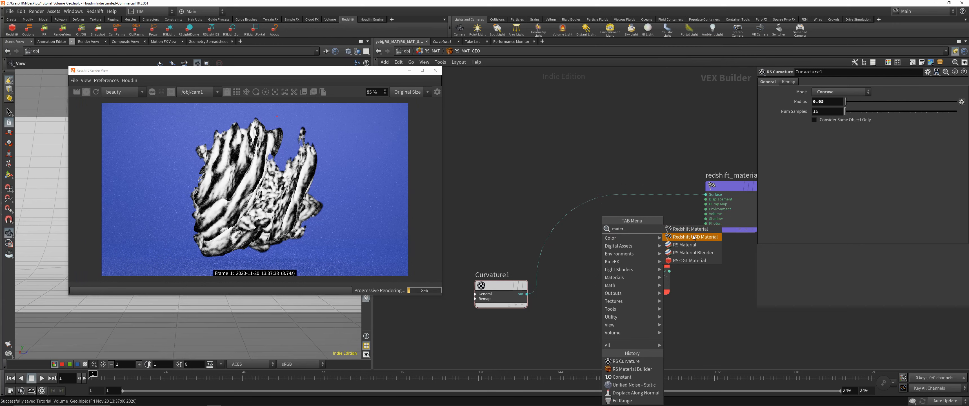
left_click(691, 245)
left_click(642, 337)
middle_click_drag(724, 320, 641, 268)
Step: Add an RS Material Blender node beside the two materials
key("Tab")
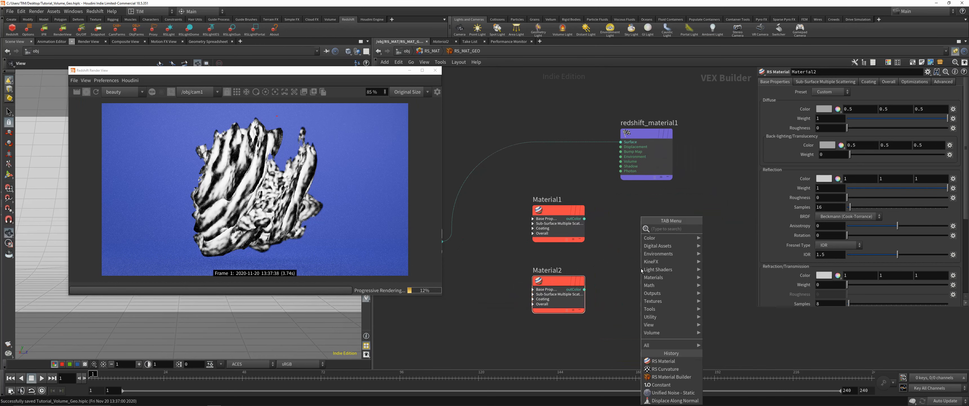
left_click(610, 244)
left_click_drag(481, 256, 550, 292)
key("Tab")
type("ma")
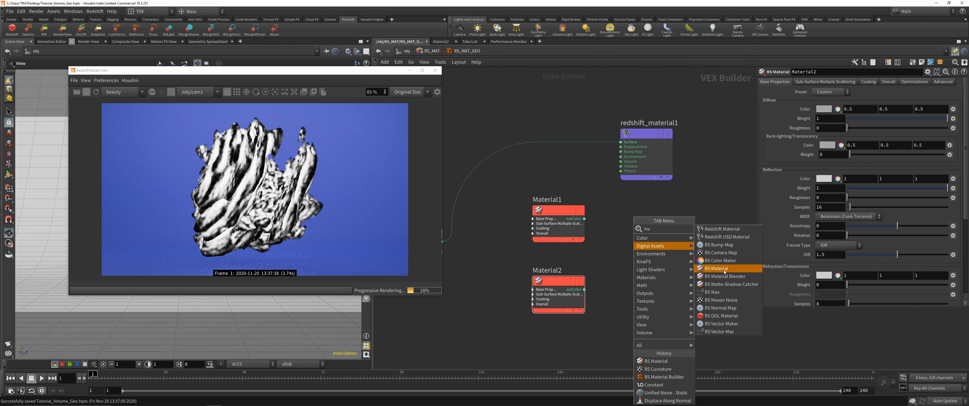
left_click(725, 276)
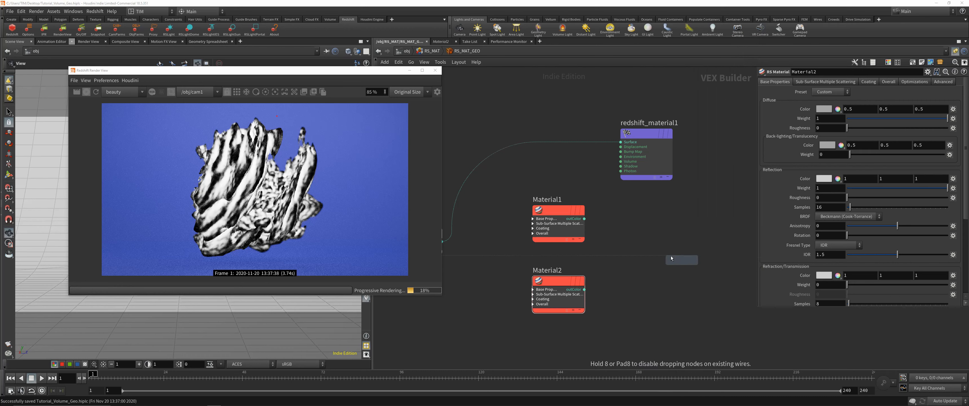
left_click(668, 255)
Step: Connect Material1 to the blender's baseColor input and expand the blender's Layer 1 inputs
left_click(584, 218)
left_click(668, 256)
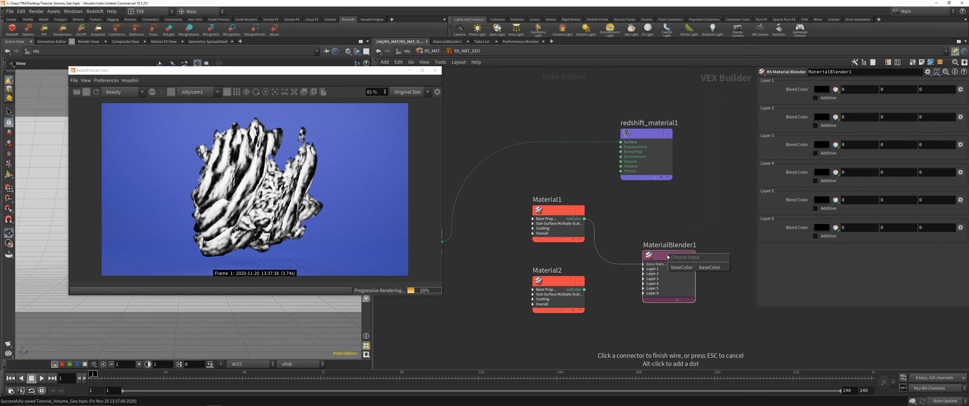
left_click(682, 267)
left_click(643, 277)
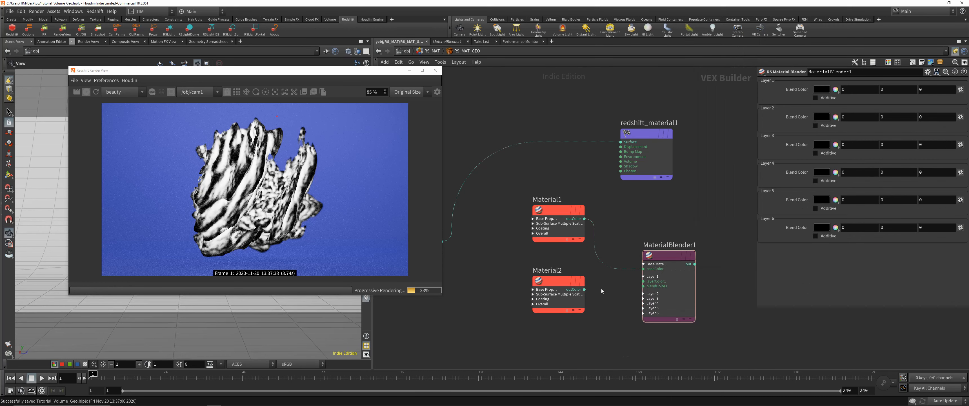
Step: Connect Material2 to the blender's layerColor1 and Curvature1 to blendColor1, and wire the blender's output to redshift_material1's Surface input
left_click(585, 289)
left_click(643, 281)
left_click(643, 286)
middle_click_drag(534, 247, 596, 263)
left_click(504, 257)
middle_click_drag(503, 256, 424, 256)
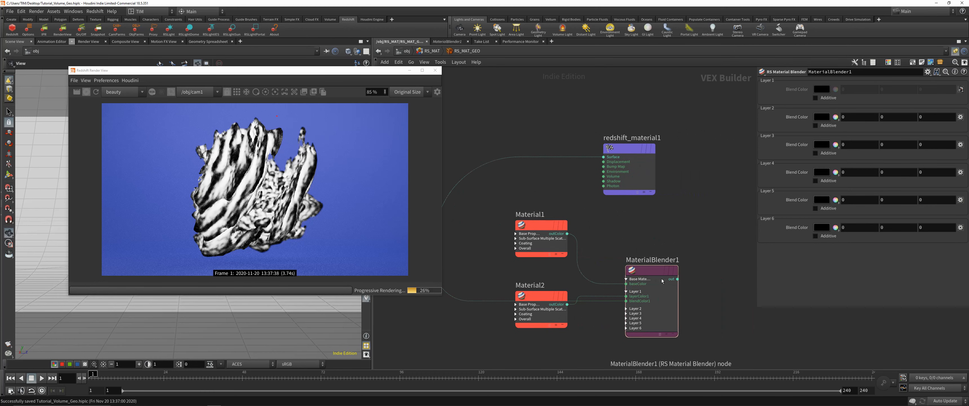
left_click(677, 279)
left_click(604, 156)
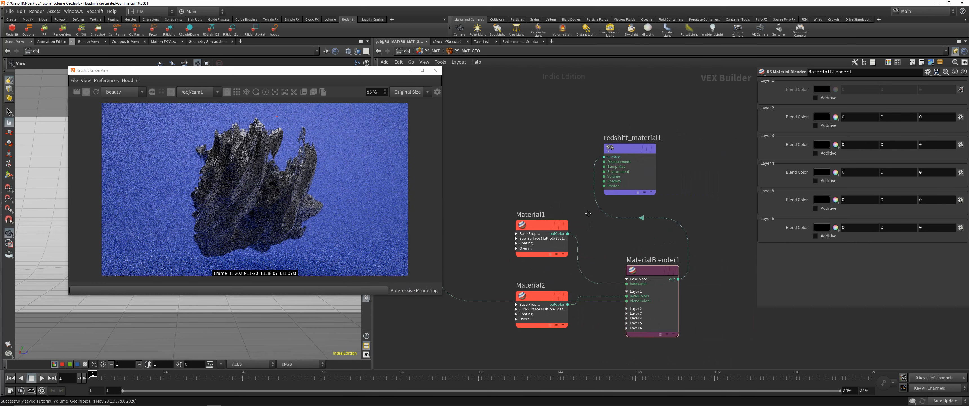
Step: Arrange the network with redshift_material1 after the blender, the two materials stacked before it and Curvature1 below them
scroll(664, 219, "down", 4)
left_click_drag(652, 181, 724, 251)
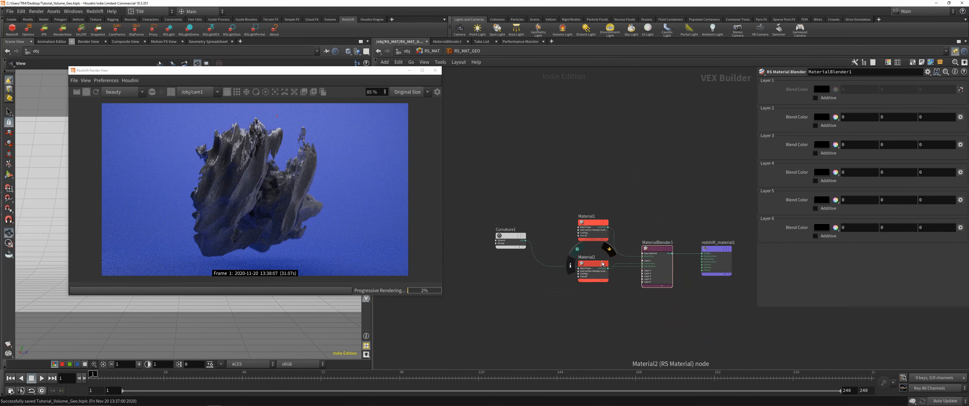
left_click_drag(596, 223, 596, 187)
left_click_drag(594, 258, 592, 227)
left_click_drag(516, 244, 540, 287)
Step: Rename the Curvature1 node as BLENDING_COLOR
scroll(564, 293, "up", 2)
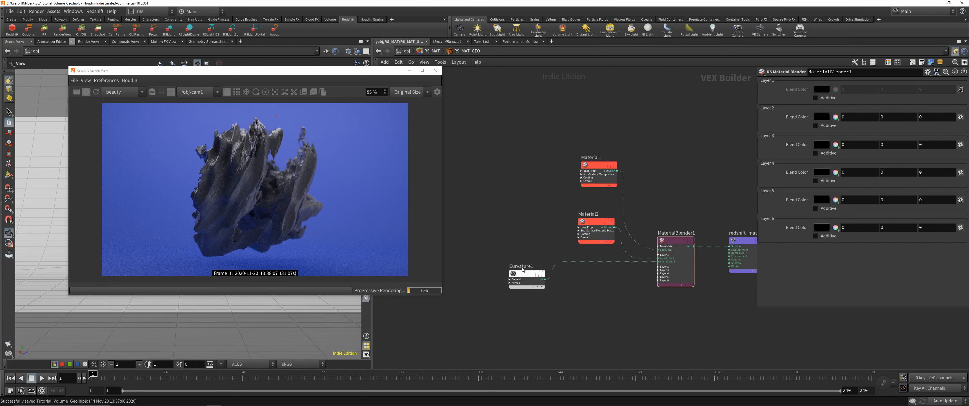
double_click(522, 265)
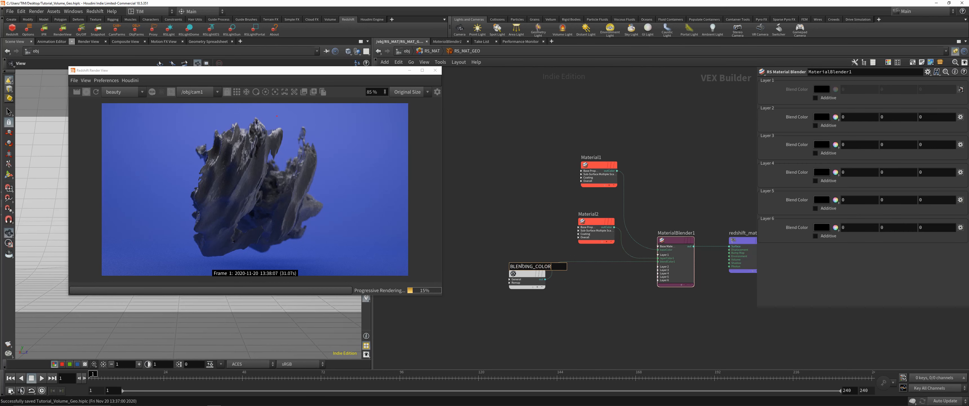
key("Return")
scroll(456, 300, "up", 3)
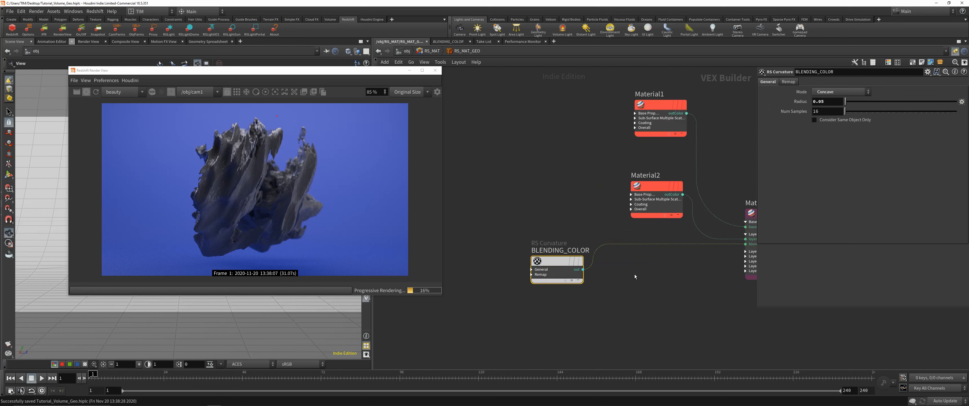
Step: Set Material2's diffuse color to orange with RGB values 1, 0.5, 0
scroll(554, 291, "down", 4)
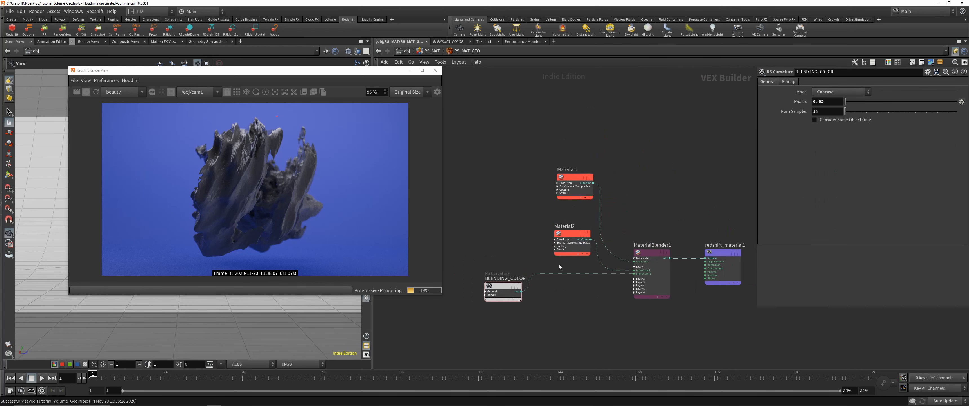
left_click(572, 234)
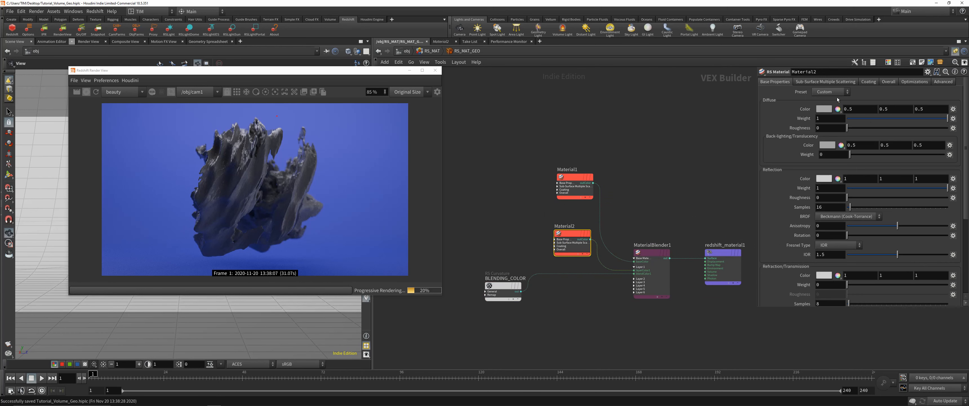
left_click(824, 109)
left_click(702, 92)
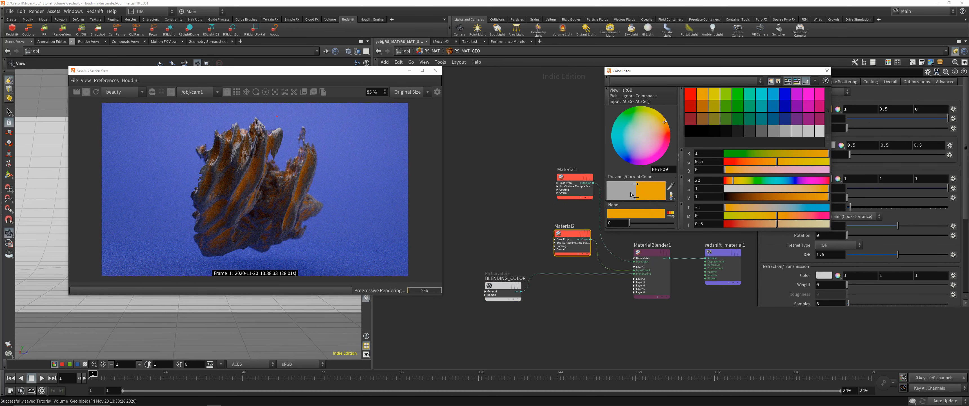
Step: Try the blue sampled from the rendered backdrop, and its complementary yellow, as Material2's diffuse color
left_click(672, 186)
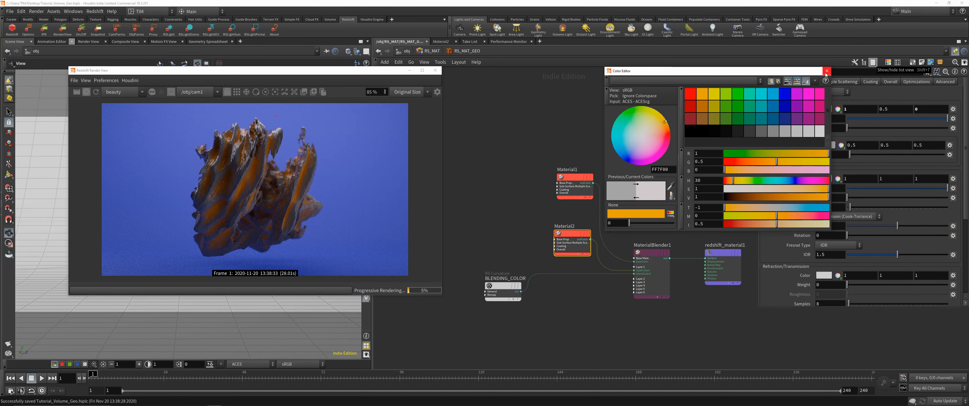
left_click(351, 214)
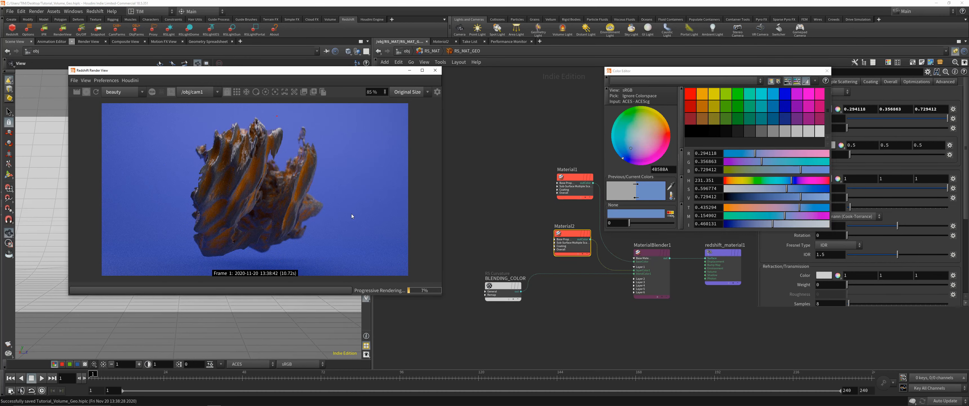
left_click(671, 213)
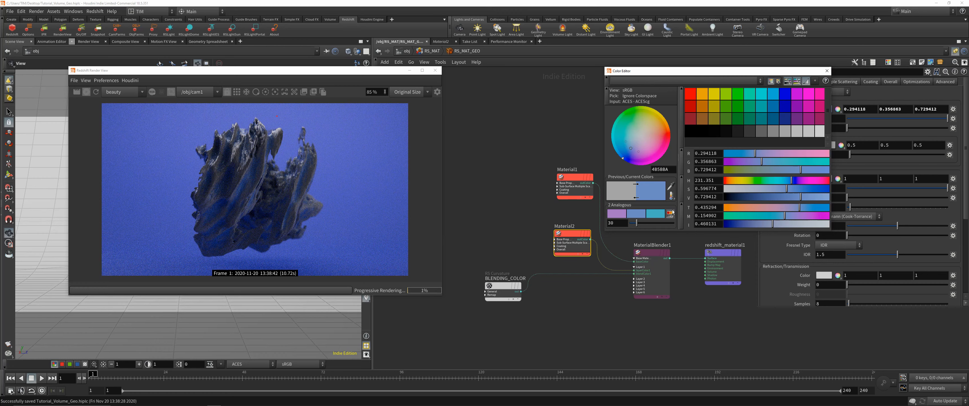
left_click(671, 213)
left_click(689, 231)
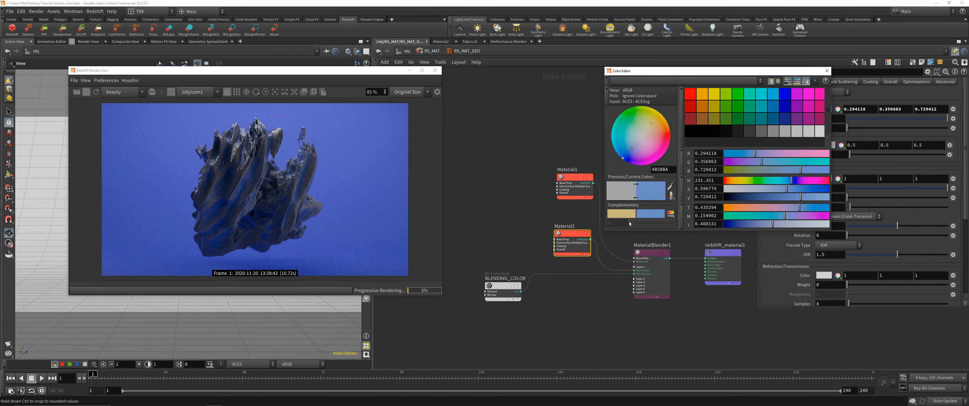
left_click(620, 215)
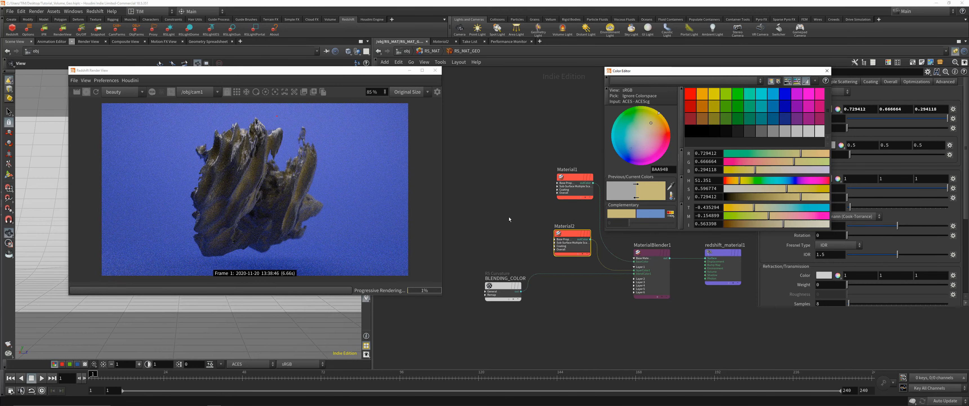
Step: Set Material2's diffuse color to a darker orange with RGB values 0.598, 0.299, 0
left_click(705, 95)
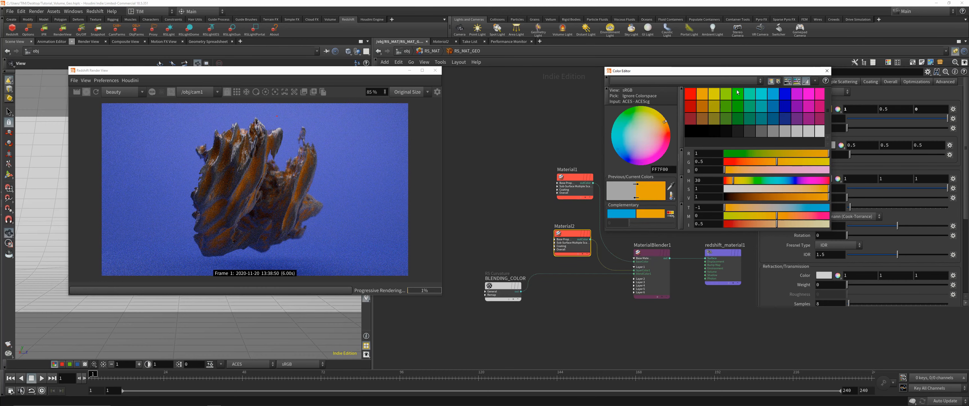
left_click(694, 95)
left_click(700, 95)
mouse_move(806, 200)
left_mouse_down()
mouse_move(779, 199)
mouse_move(786, 198)
left_mouse_up()
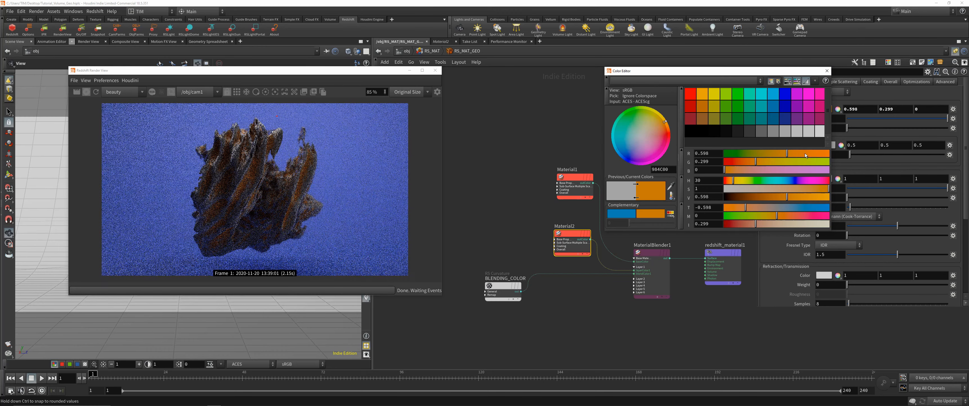
left_click(828, 71)
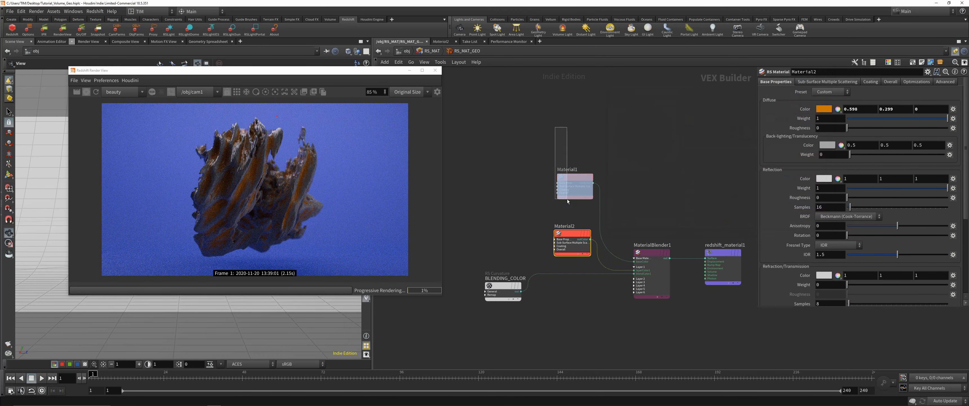
Step: Apply the Glass preset to Material1 with a reflection roughness of 0.25, and save the scene
left_click(574, 177)
left_click(818, 94)
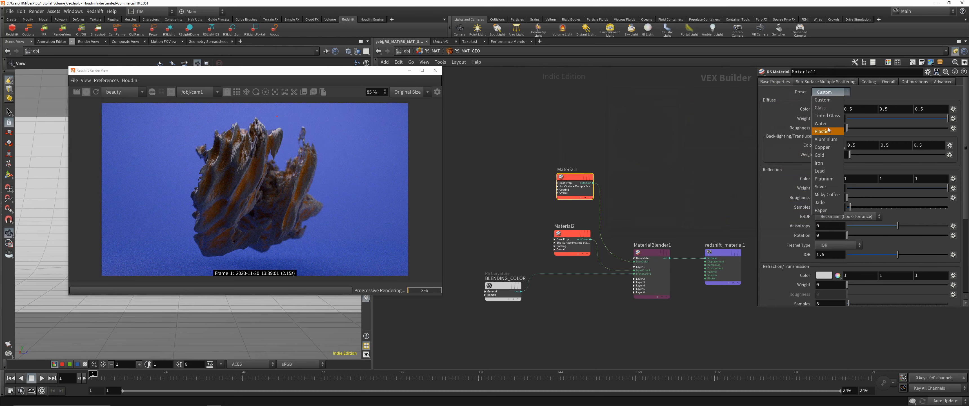
left_click(823, 108)
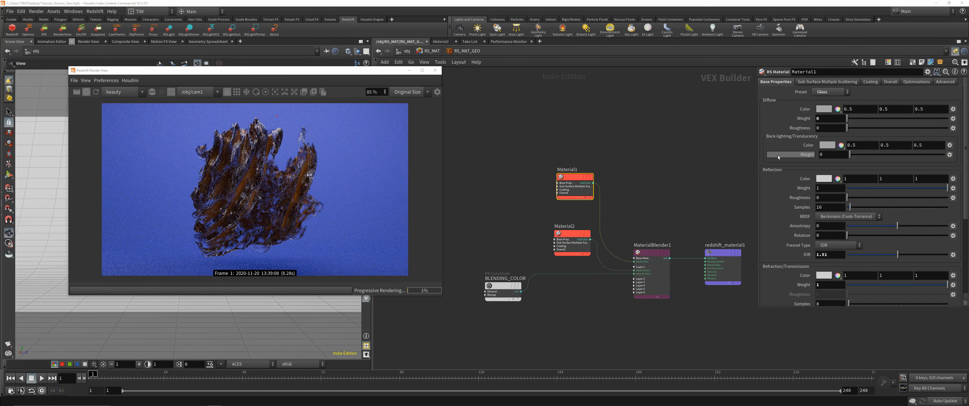
left_click(828, 197)
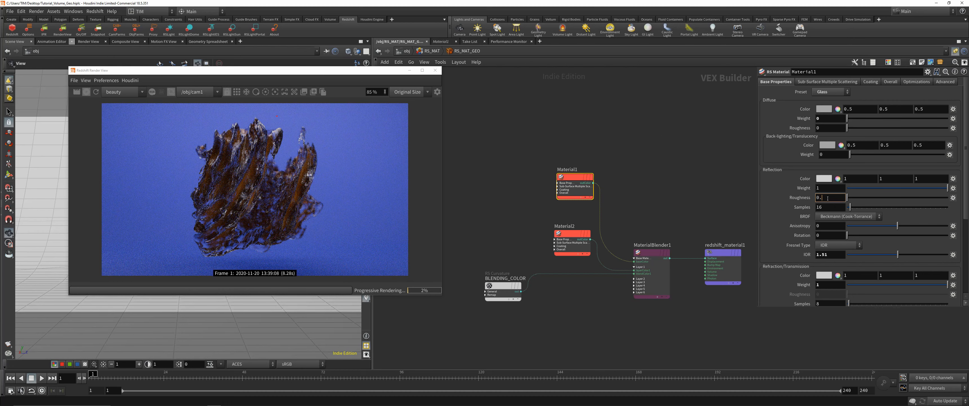
type("0.25")
key("Return")
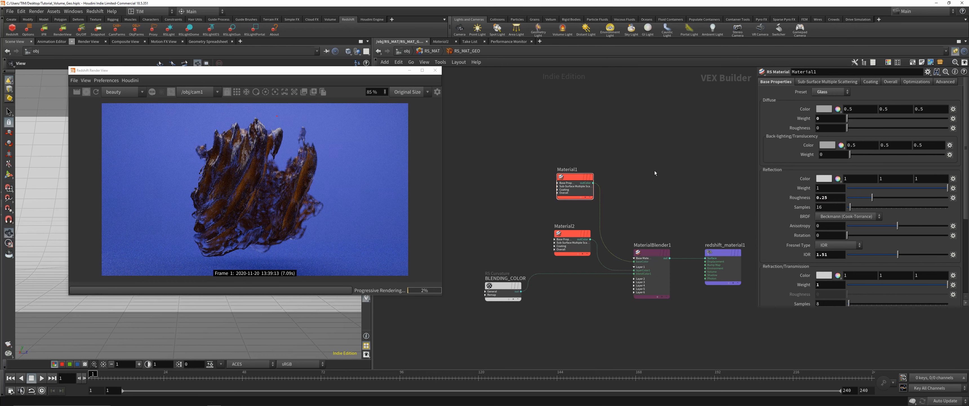
key("ctrl+s")
Step: Add an RS Maxon Noise node in the empty area below the material blender
middle_click_drag(541, 285, 533, 271)
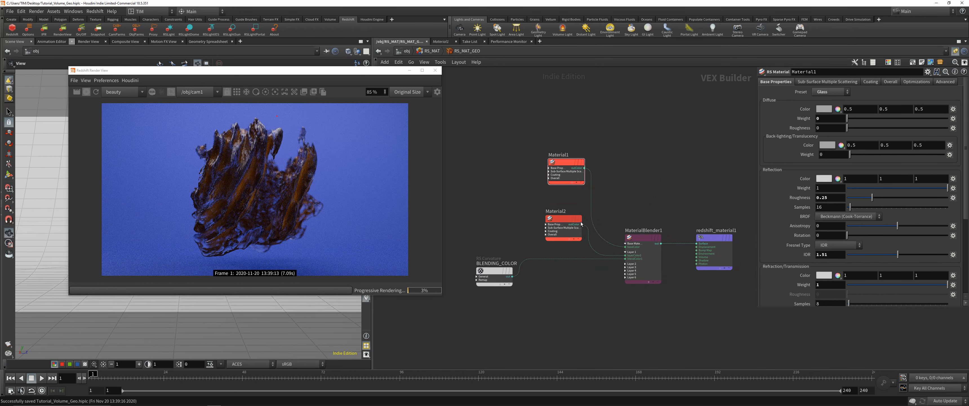
left_click_drag(567, 218, 569, 219)
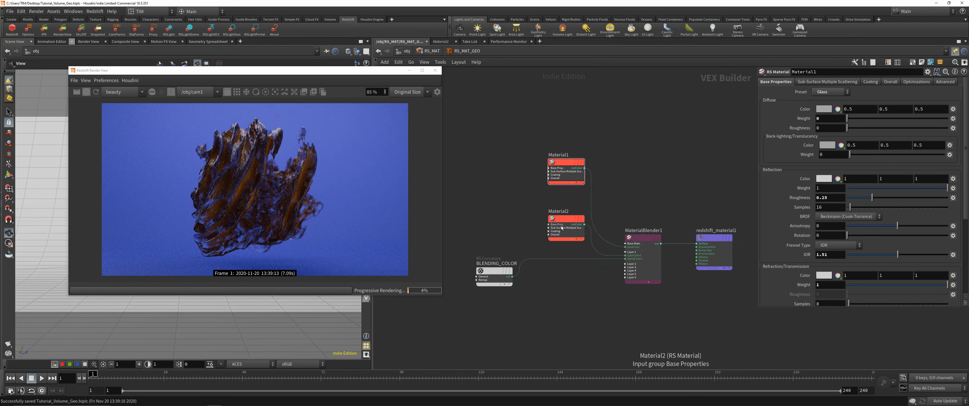
middle_click_drag(602, 334, 591, 283)
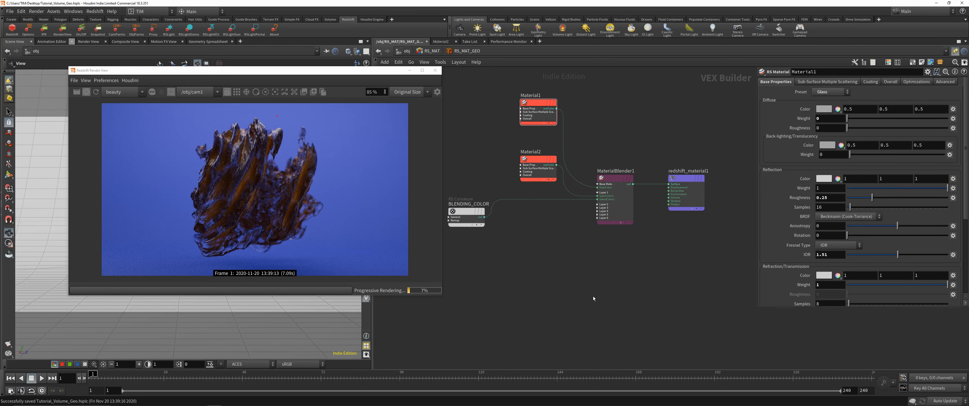
key("Tab")
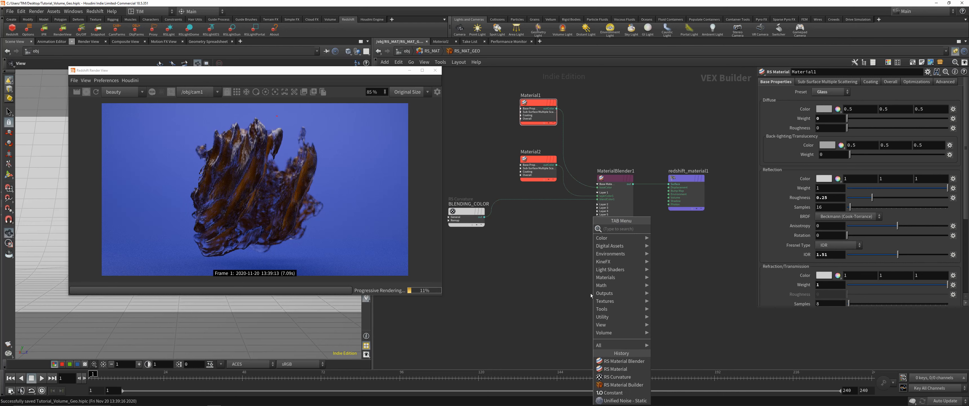
type("ma")
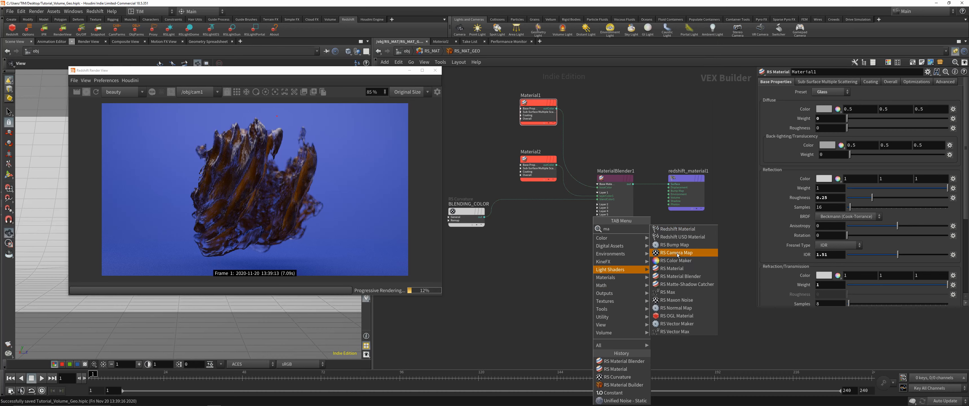
left_click(676, 300)
left_click(618, 295)
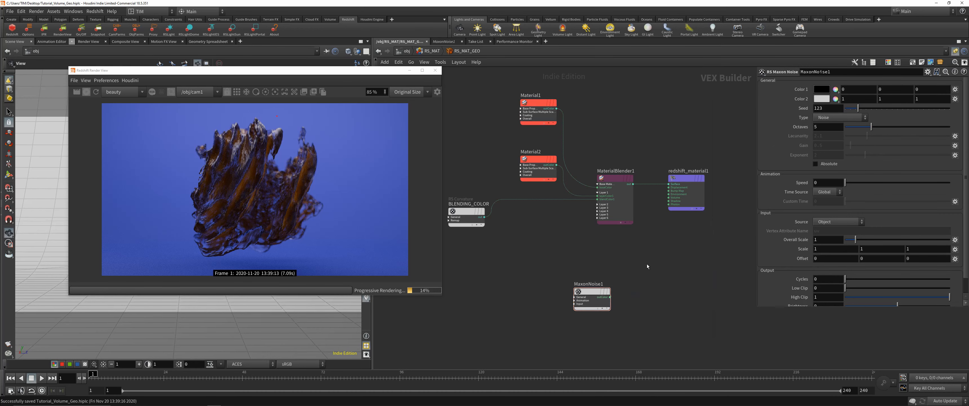
Step: Wire the Maxon Noise output to redshift_material1's Surface input to preview it on the rock, and save the scene
left_click_drag(647, 265, 669, 184)
key("ctrl+s")
left_click_drag(528, 259, 600, 295)
left_click_drag(602, 292, 625, 297)
scroll(598, 271, "up", 3)
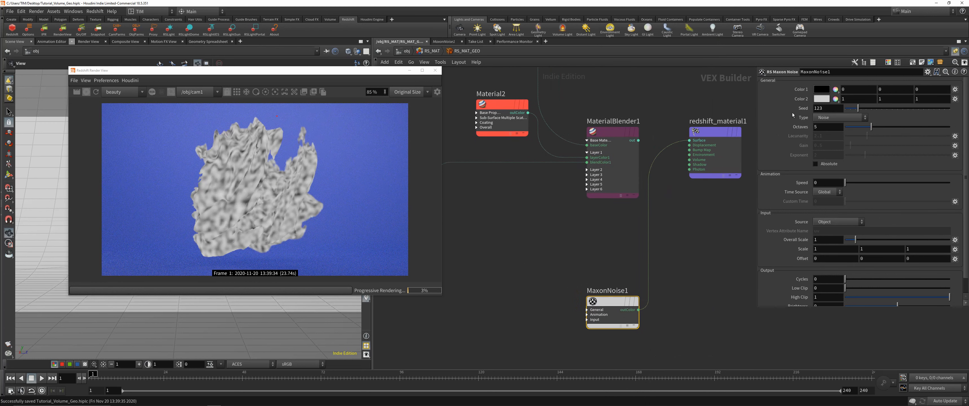
Step: Set the Maxon Noise type to Luka and its Overall Scale to 2.29
left_click(824, 119)
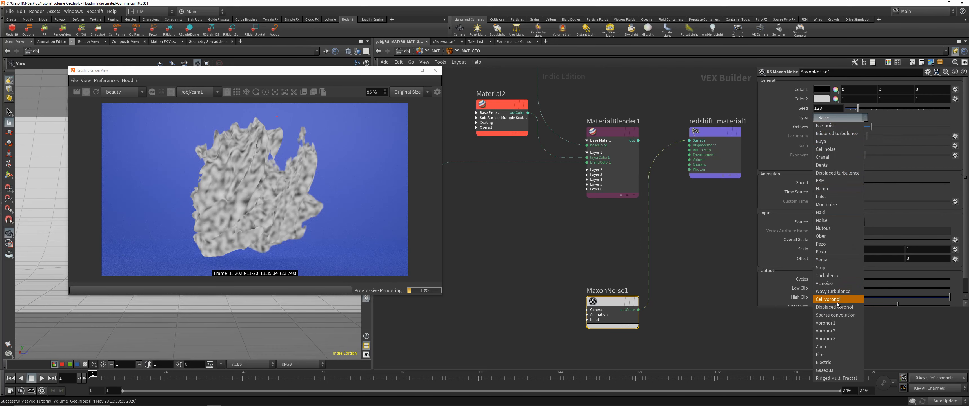
left_click(833, 196)
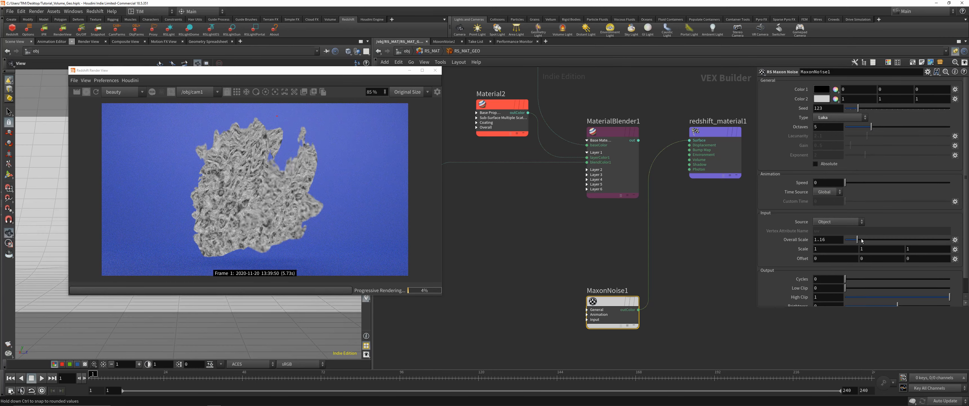
mouse_move(855, 239)
left_mouse_down()
mouse_move(880, 238)
mouse_move(869, 232)
left_mouse_up()
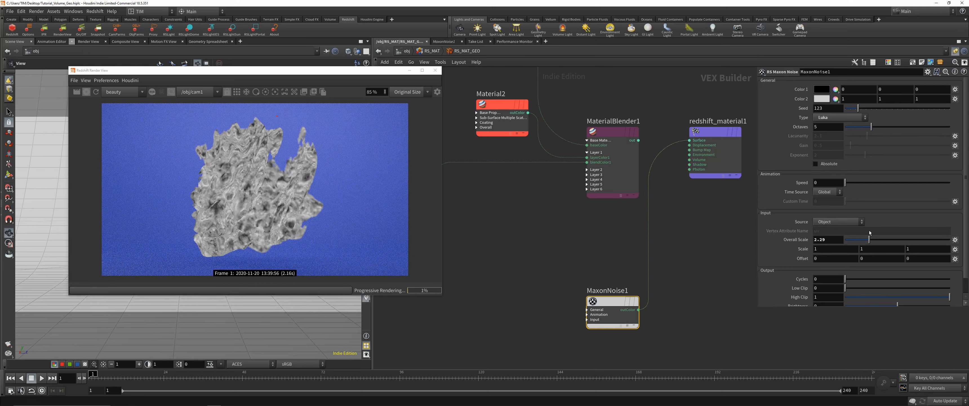
Step: Add an RS Bump Map node beside the Maxon Noise node
key("Tab")
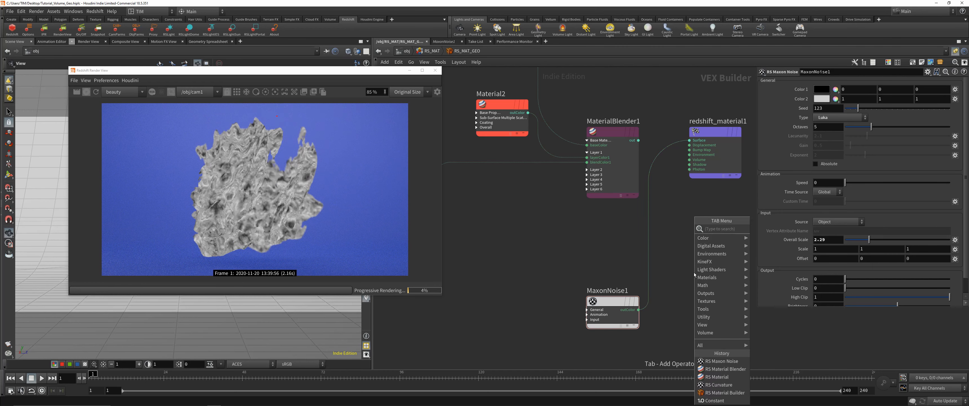
type("bum")
left_click(773, 236)
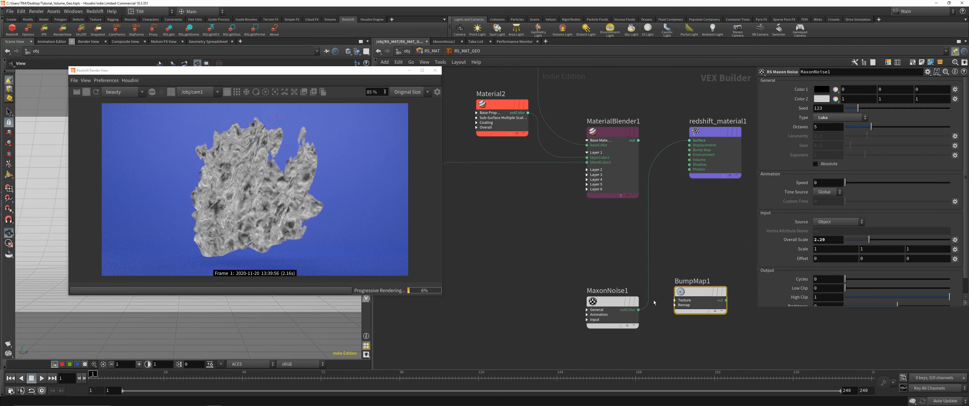
left_click(700, 292)
Step: Duplicate MaxonNoise1, preview the copy through redshift_material1's Surface input, and set its Overall Scale to 1.59 and type to FBM
left_click_drag(613, 301, 505, 339)
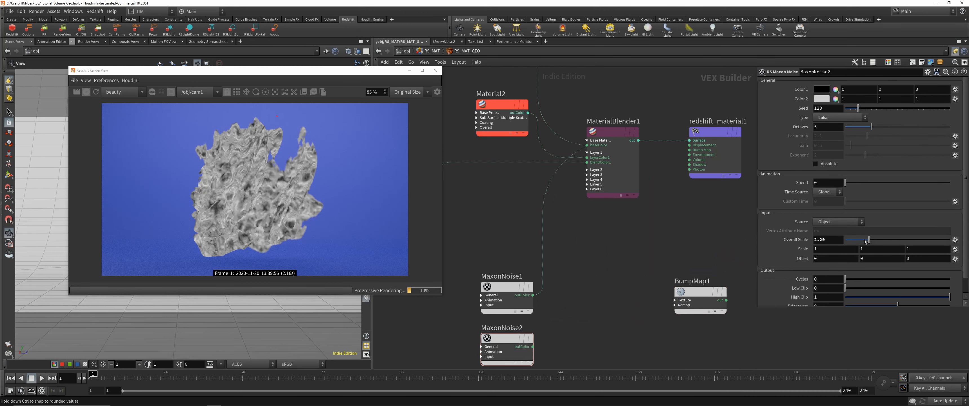
left_click_drag(865, 242, 858, 241)
left_click(532, 347)
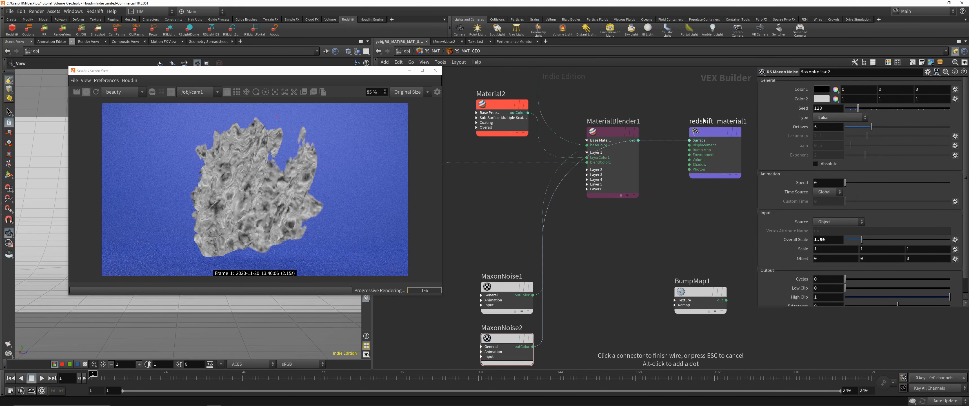
key("Escape")
left_click(839, 117)
left_click(834, 184)
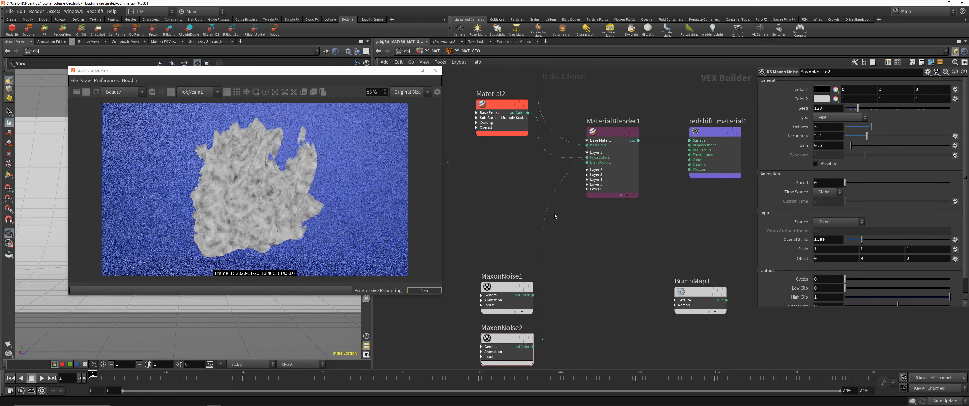
Step: Add an RS Color Composite node and wire MaxonNoise1 into its base color and MaxonNoise2 into its blend color
key("Tab")
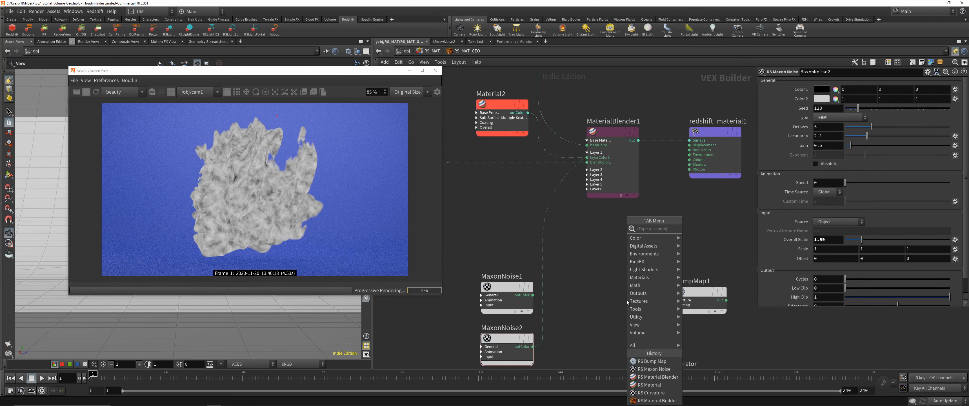
mouse_move(628, 301)
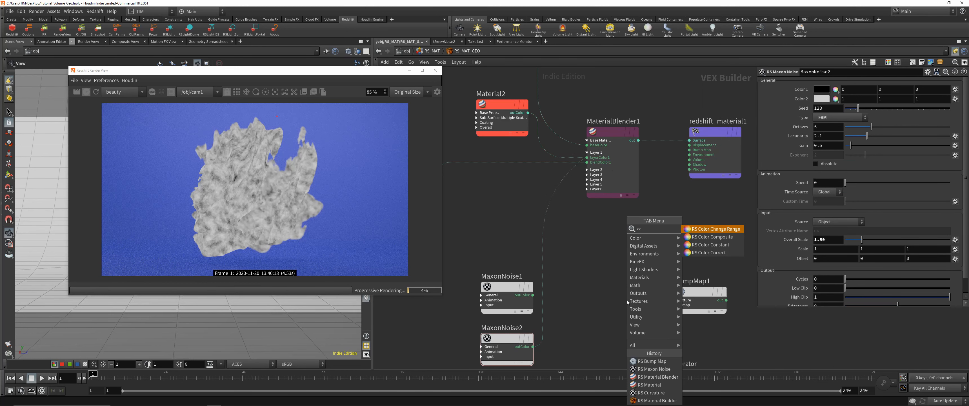
left_click(703, 240)
left_click(568, 344)
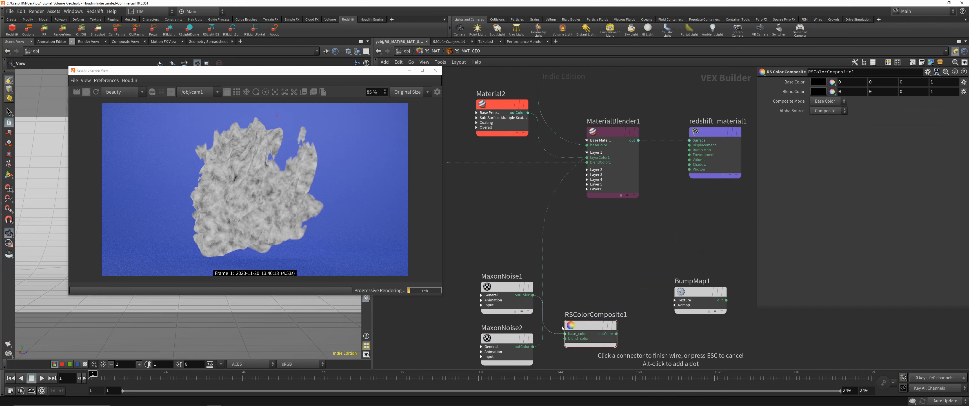
left_click(532, 346)
left_click(565, 338)
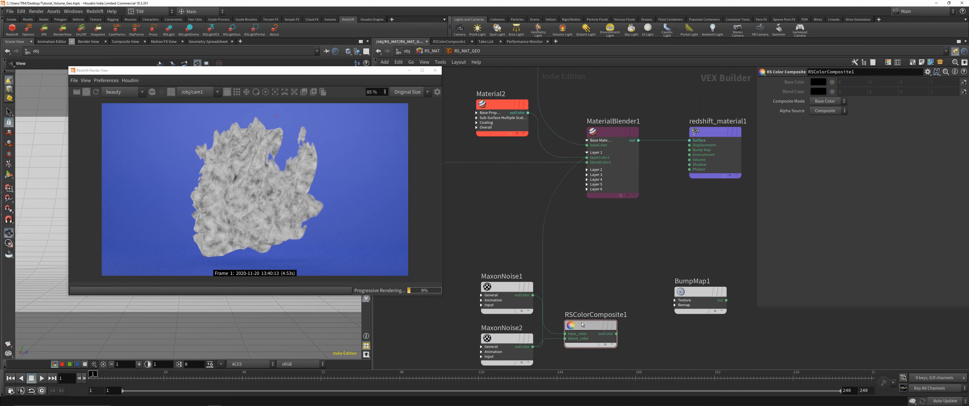
left_click_drag(589, 325, 590, 312)
Step: Wire the color composite's output to redshift_material1's Surface input to preview it on the rock
left_click(617, 320)
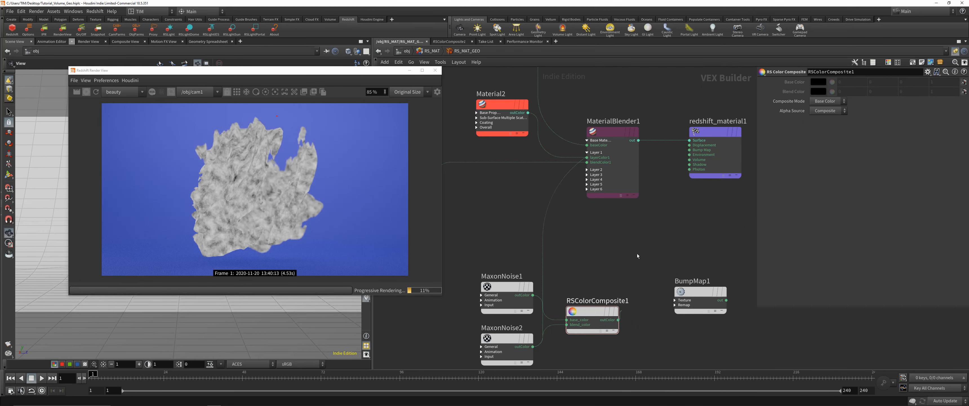
left_click(689, 140)
left_click(590, 311)
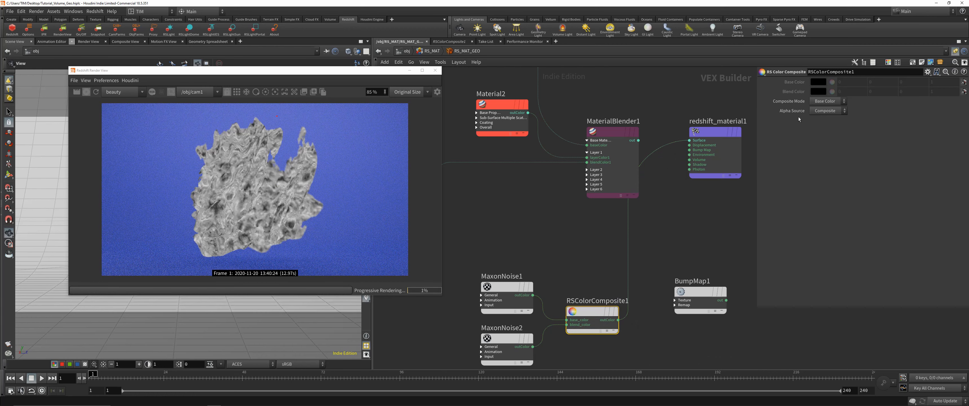
Step: Try the Subtract, Multiply, Difference, Lighten and Overlay composite modes on the color composite node
left_click(827, 101)
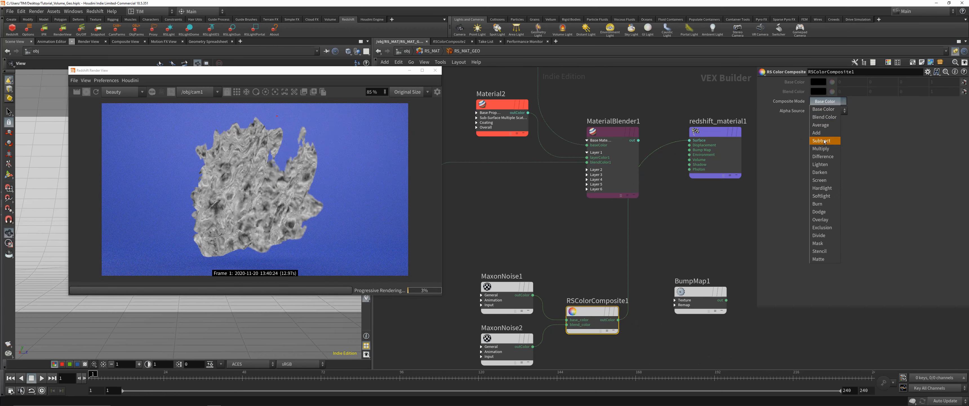
left_click(822, 140)
left_click(828, 101)
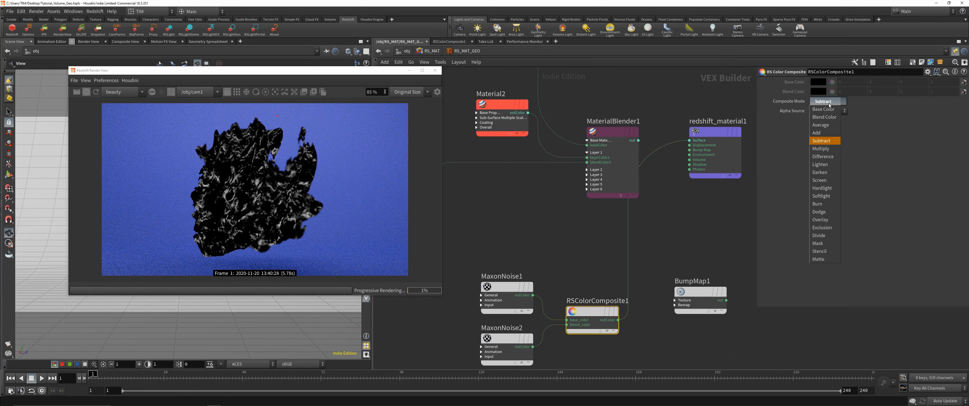
left_click(830, 148)
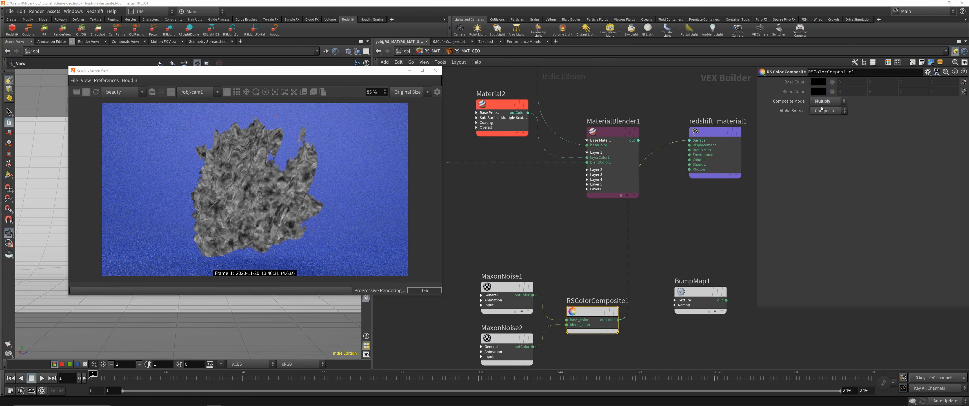
left_click(825, 101)
left_click(829, 158)
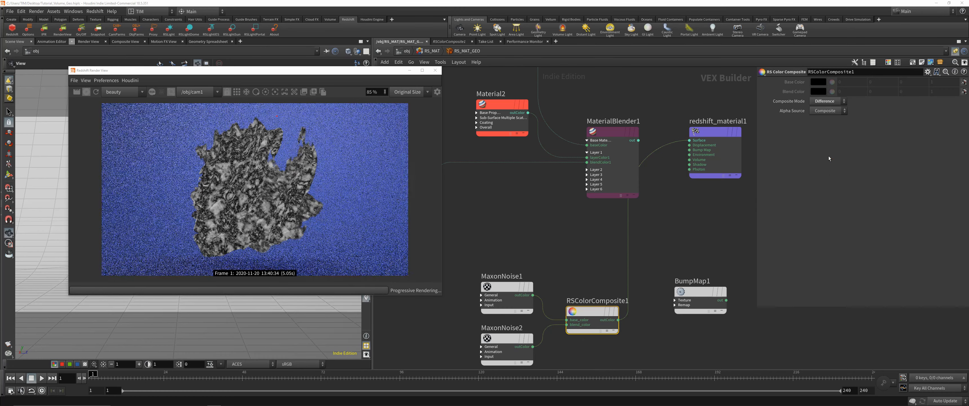
scroll(244, 192, "up", 4)
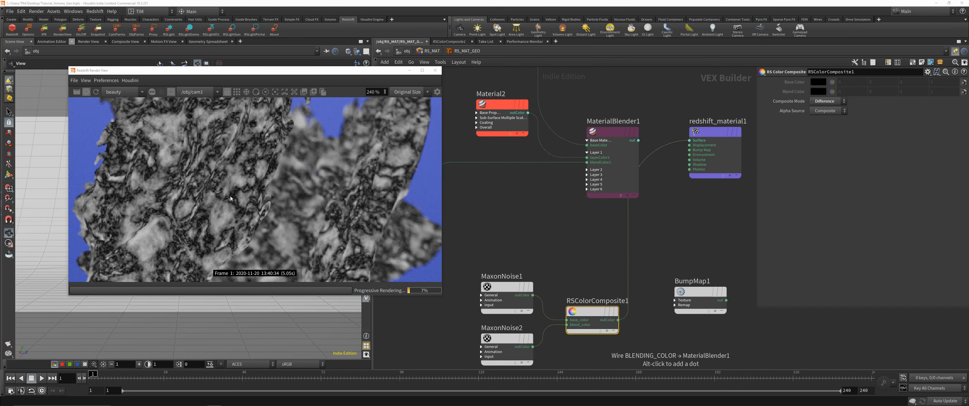
scroll(237, 187, "down", 4)
left_click(827, 101)
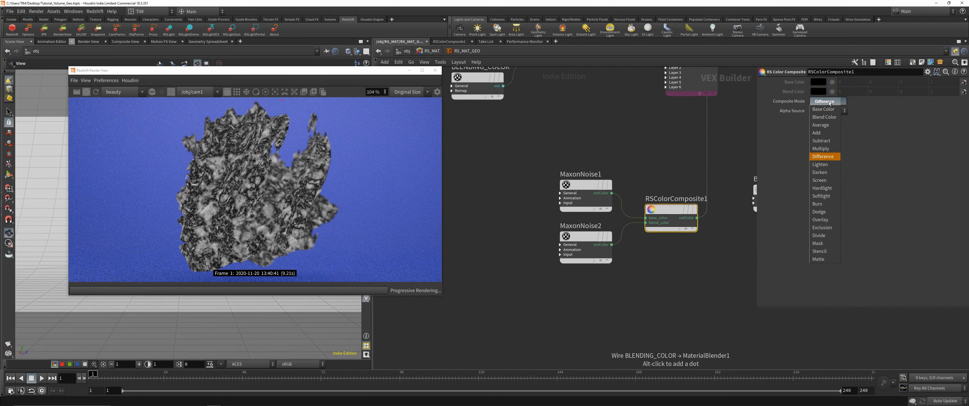
left_click(820, 164)
left_click(827, 101)
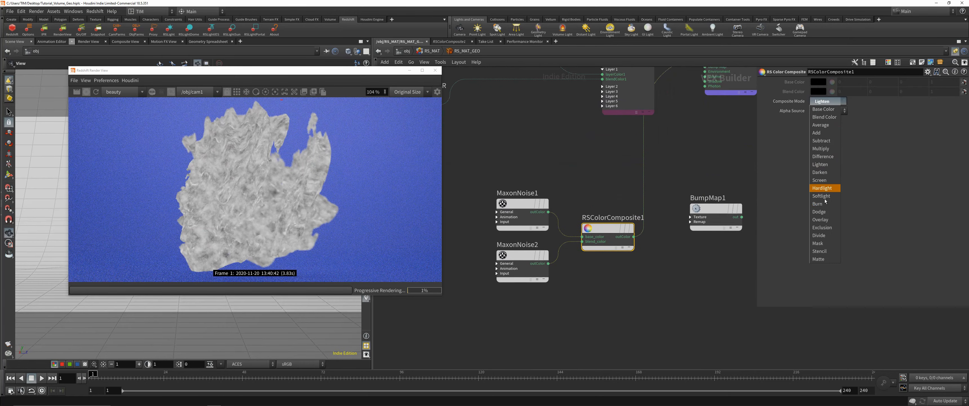
left_click(822, 219)
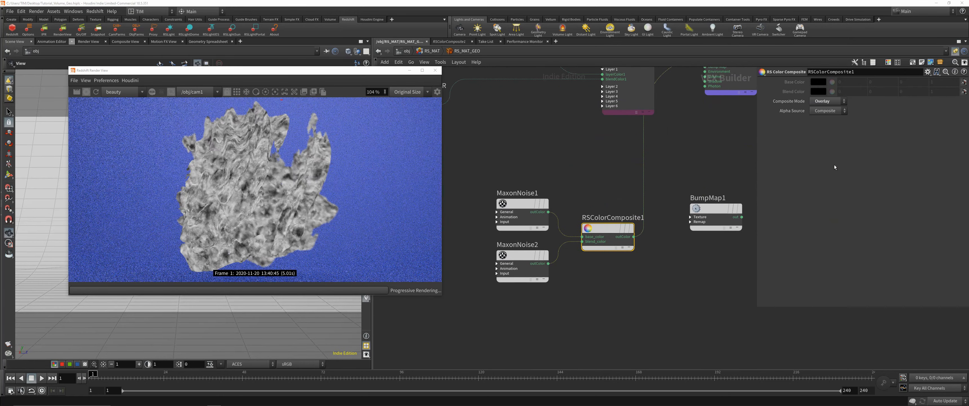
Step: Set the color composite's Composite Mode to Average
left_click(827, 101)
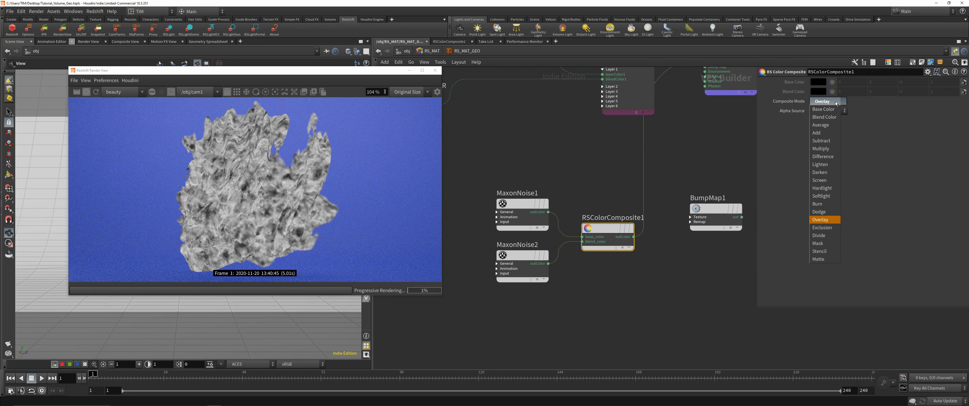
left_click(827, 125)
middle_click_drag(685, 156, 628, 199)
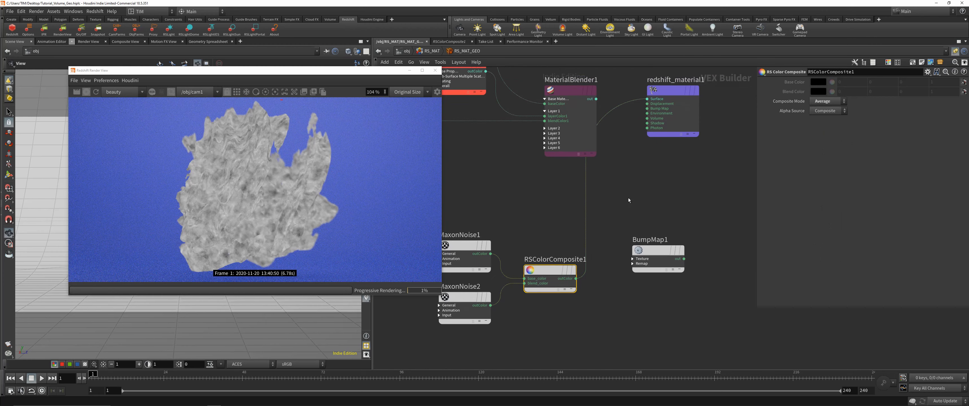
Step: Set the Overall Scale of MaxonNoise1 to 1.91 and of MaxonNoise2 to 1.83
left_click(475, 241)
left_click_drag(867, 240, 866, 240)
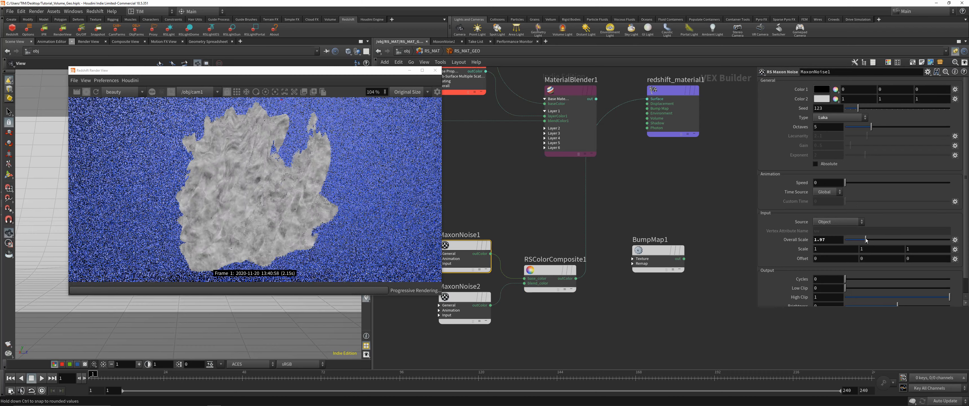
left_click(470, 297)
left_click_drag(875, 239, 864, 239)
Step: Raise the output Contrast of MaxonNoise2 to 0.472 and of MaxonNoise1 to 0.375
scroll(861, 288, "down", 1)
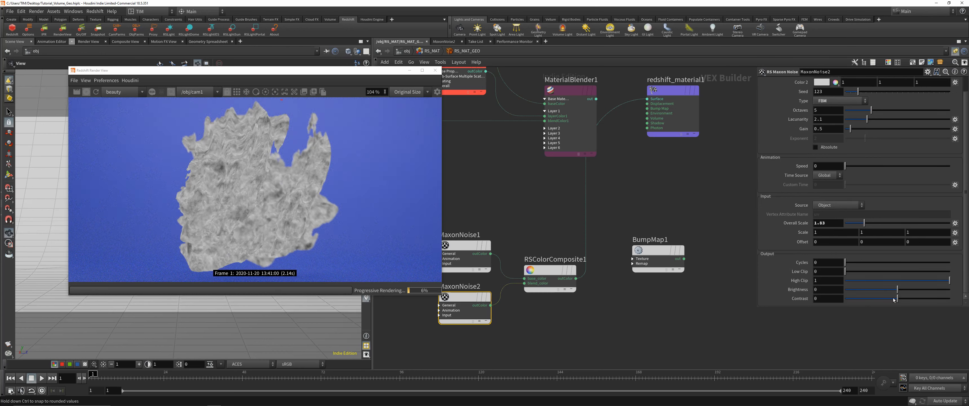
left_click_drag(894, 299, 922, 298)
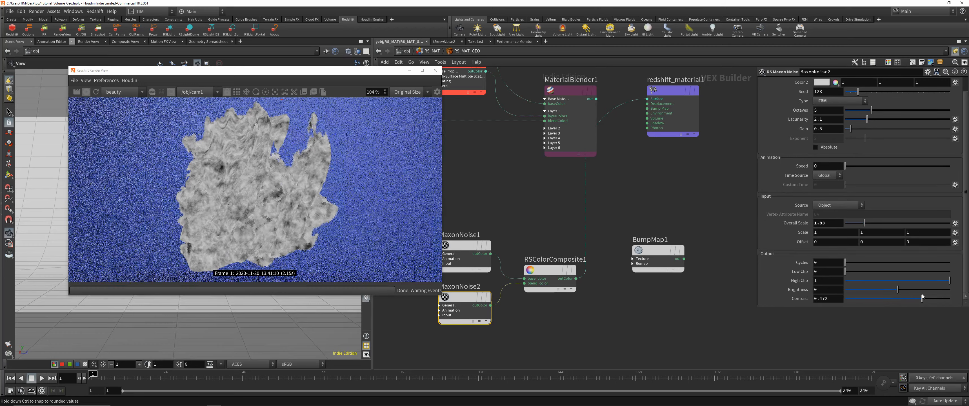
left_click(466, 246)
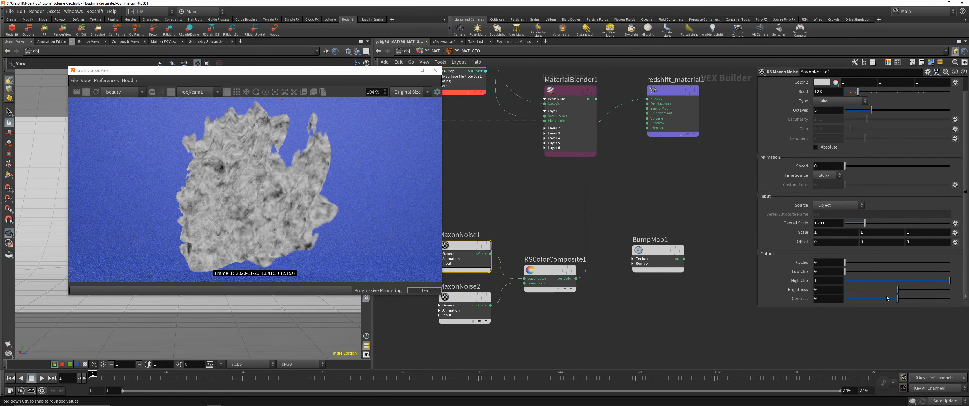
left_click_drag(901, 300, 911, 300)
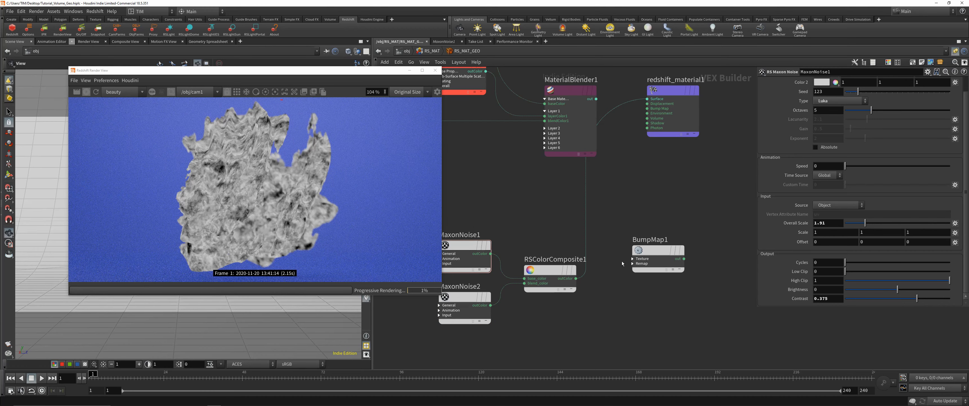
Step: Wire the color composite's output into BumpMap1's Texture input and line the bump node up beside it
left_click(576, 279)
left_click(640, 258)
left_click(655, 273)
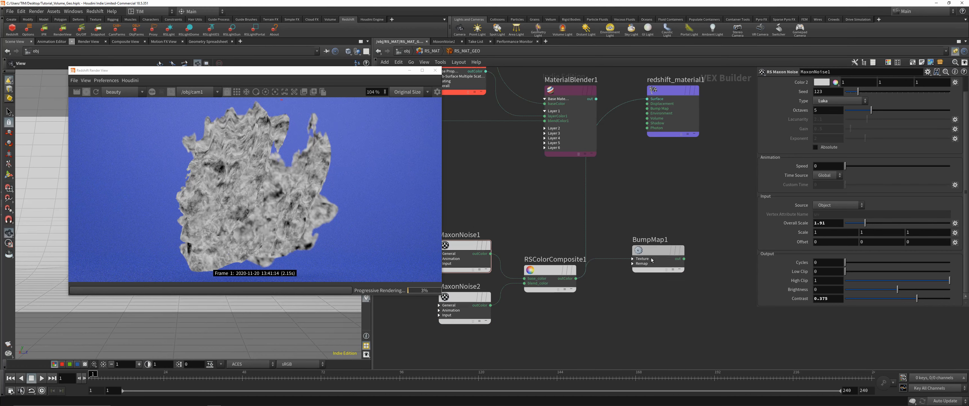
left_click_drag(654, 250, 643, 276)
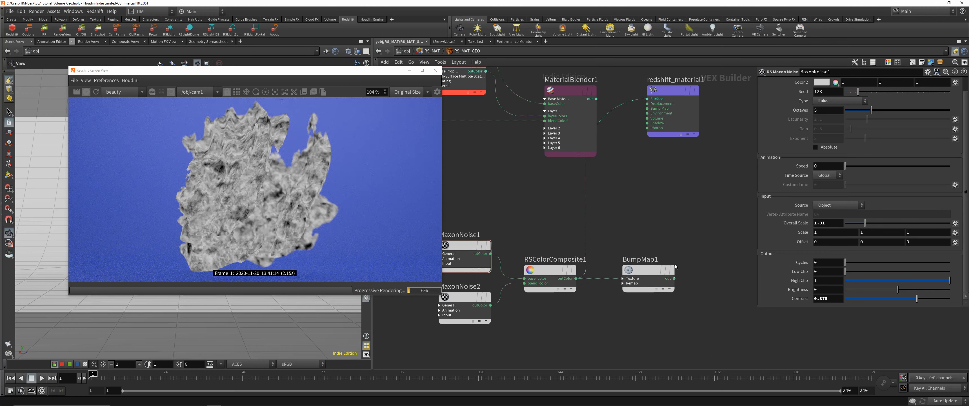
Step: Try previewing the bump map through redshift_material1's Surface input
left_click(674, 278)
left_click(644, 99)
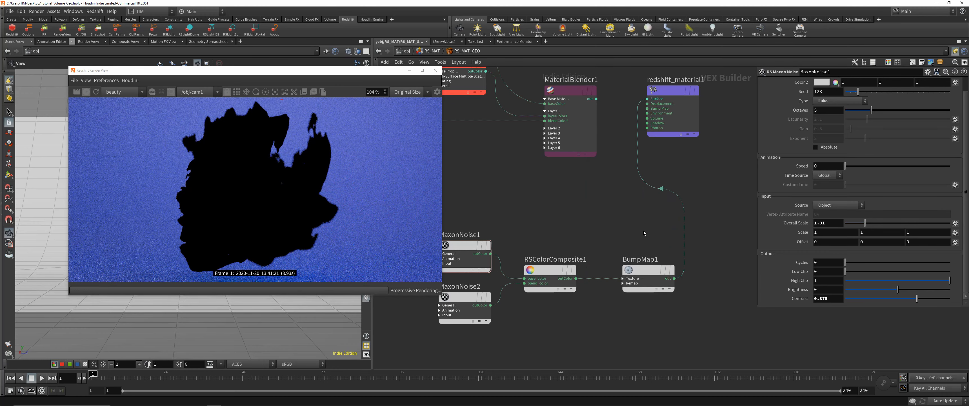
left_click_drag(666, 220, 693, 229)
Step: Wire BumpMap1's output into Material2's Overall inputs and reconnect MaterialBlender1 to redshift_material1's Surface input
left_click(674, 278)
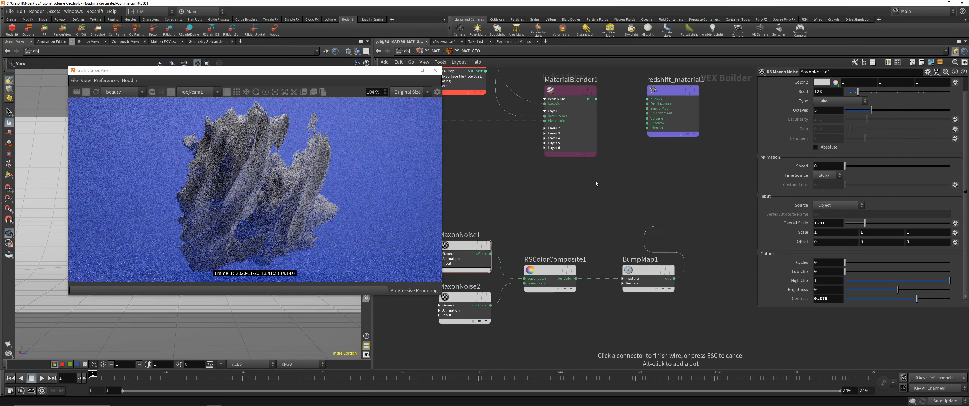
scroll(492, 142, "down", 1)
middle_click_drag(492, 142, 560, 236)
scroll(618, 215, "up", 1)
left_click(558, 165)
left_click(571, 199)
scroll(719, 323, "down", 2)
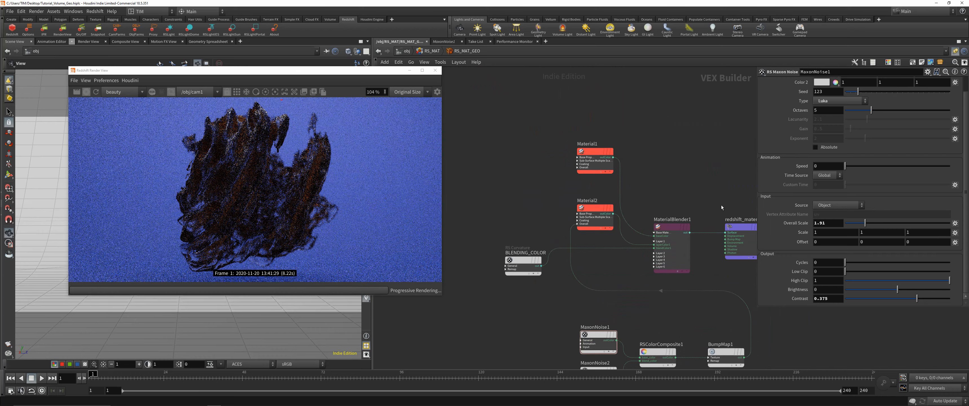
Step: Limit the render to a region over the upper part of the rock to inspect the bump detail up close
scroll(230, 157, "up", 5)
scroll(230, 157, "down", 2)
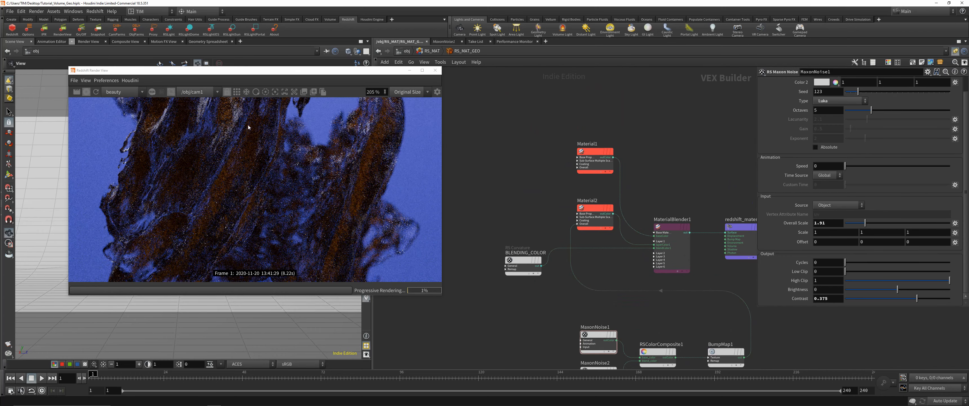
scroll(261, 190, "up", 2)
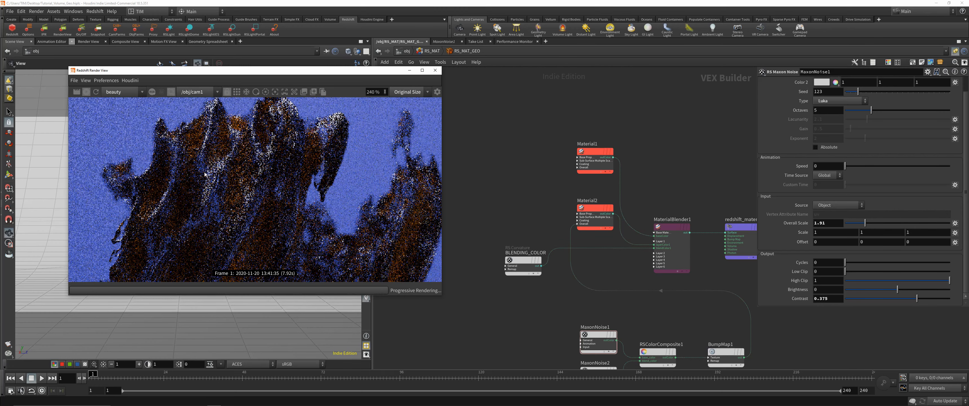
left_click(170, 93)
scroll(216, 173, "down", 5)
mouse_move(190, 169)
left_mouse_down()
mouse_move(292, 262)
mouse_move(272, 242)
left_mouse_up()
scroll(254, 230, "up", 7)
middle_click_drag(255, 222, 296, 285)
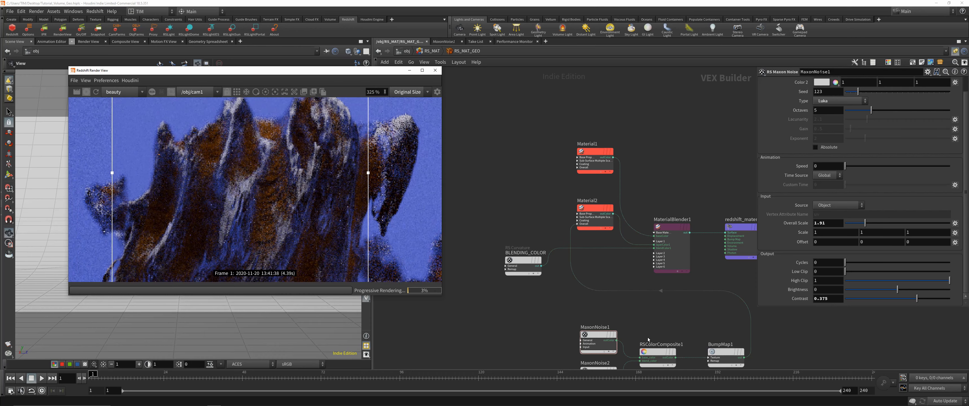
Step: Set BumpMap1's Height Scale to 0.025 and check the result on the whole rock
left_click(726, 353)
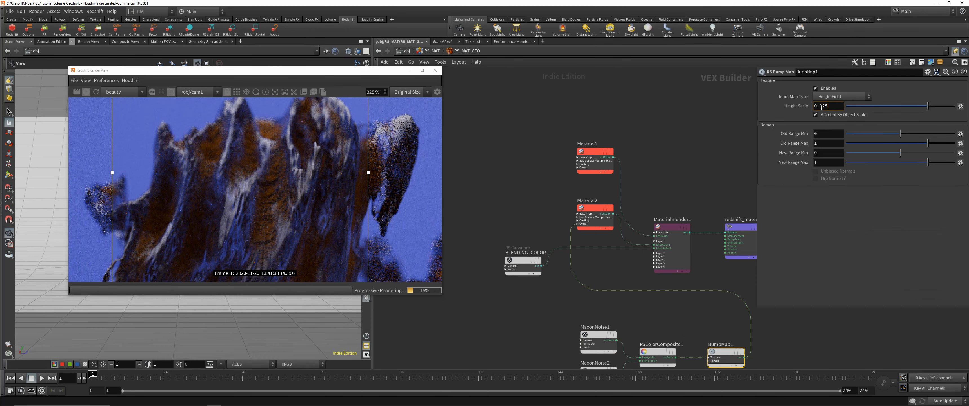
left_click(821, 108)
type("0.025")
key("Return")
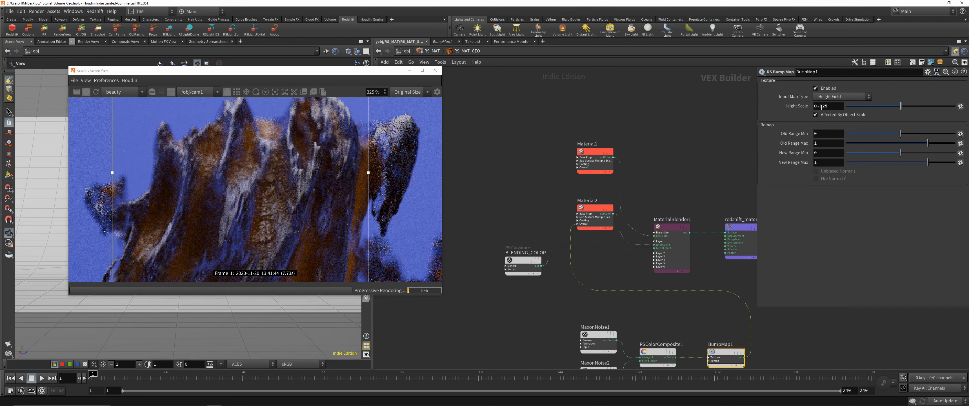
scroll(321, 118, "down", 5)
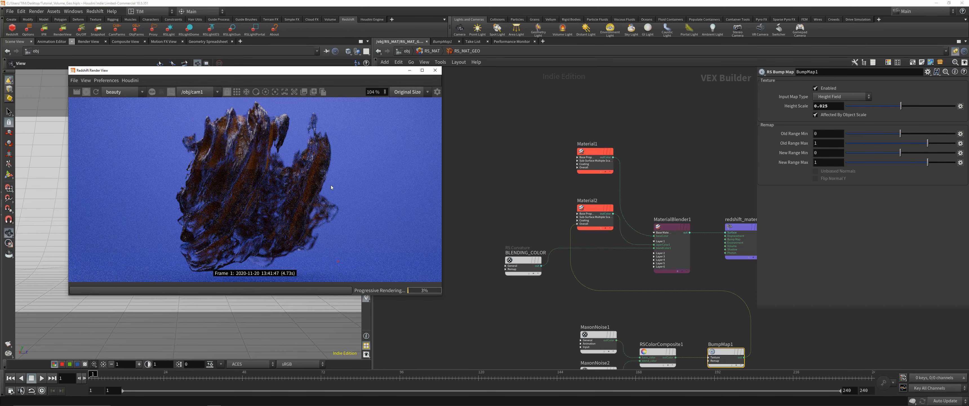
Step: Duplicate the BumpMap1 chain with its two Maxon Noises and color composite, placing the copy beside the original
middle_click_drag(523, 231, 508, 212)
left_click_drag(532, 287, 731, 363)
left_click_drag(711, 328, 509, 302)
middle_click_drag(509, 302, 601, 299)
Step: Vary the copied noises by setting MaxonNoise3's Offset to 3.5 and MaxonNoise4's Offset to 2.8 on all axes
left_click_drag(473, 231, 478, 319)
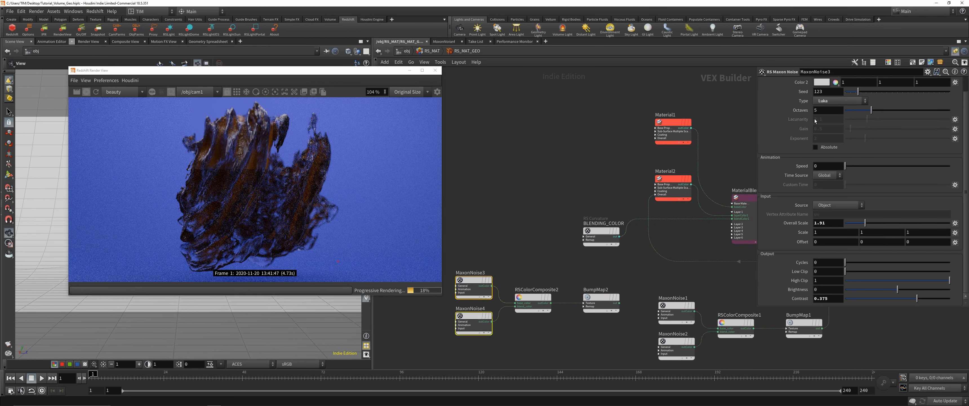
middle_click_drag(800, 242, 885, 240)
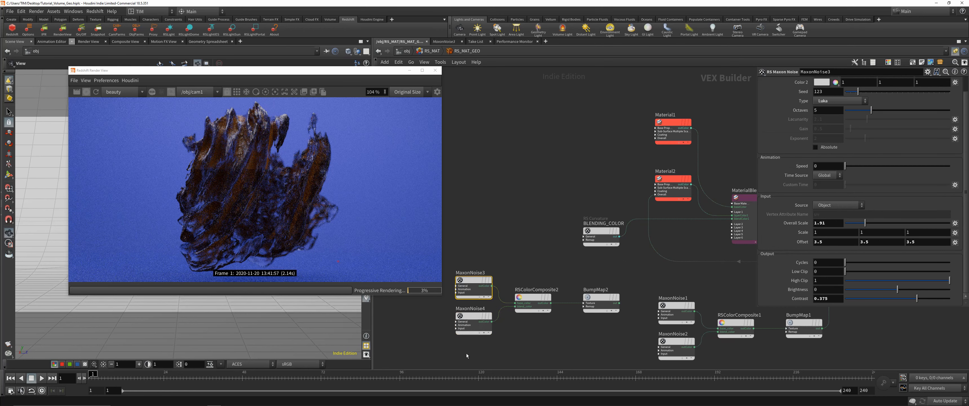
left_click(472, 320)
left_click(487, 347)
middle_click_drag(791, 242, 903, 241)
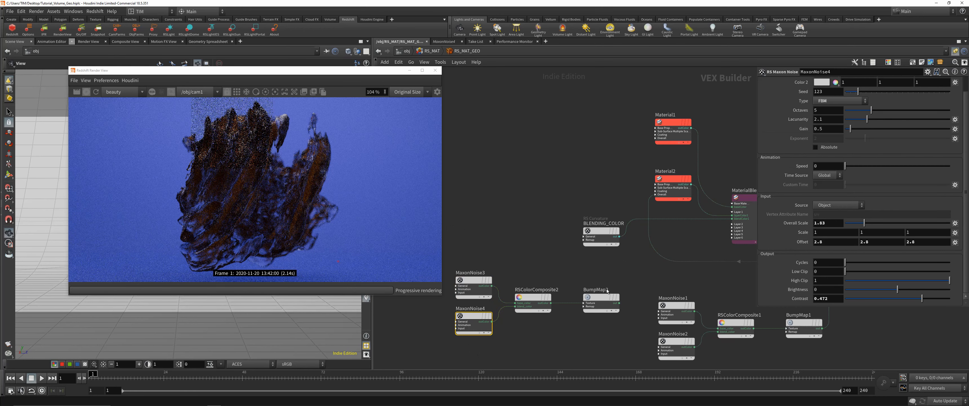
Step: Wire BumpMap2 into Material1's bump_input and set its Height Scale to 0.005
left_click_drag(617, 303, 658, 139)
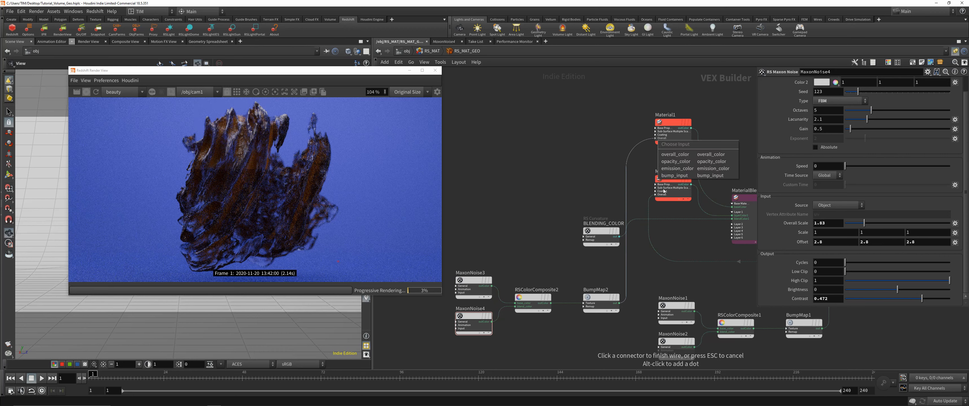
left_click(672, 176)
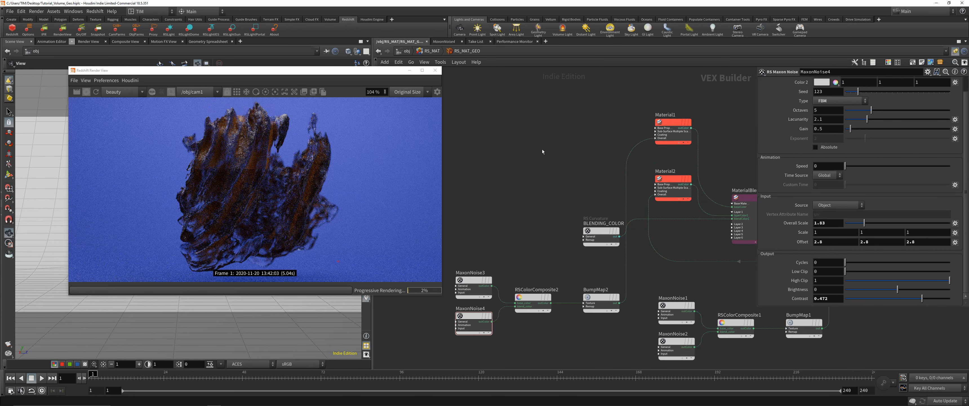
left_click(601, 300)
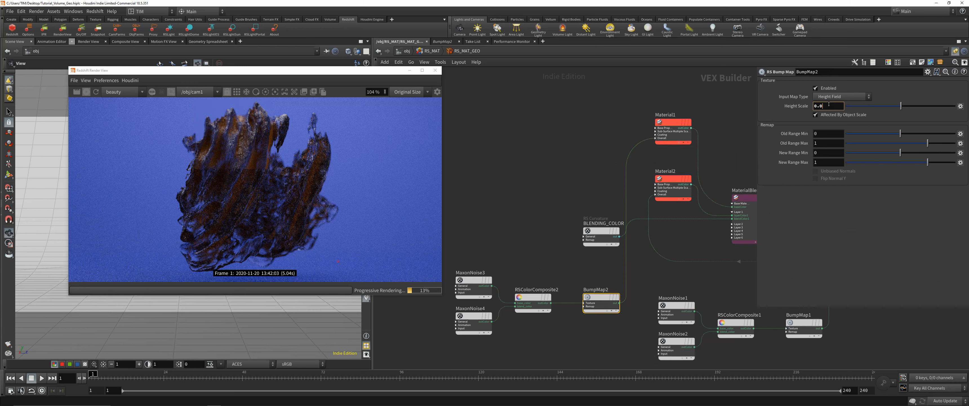
key("Return")
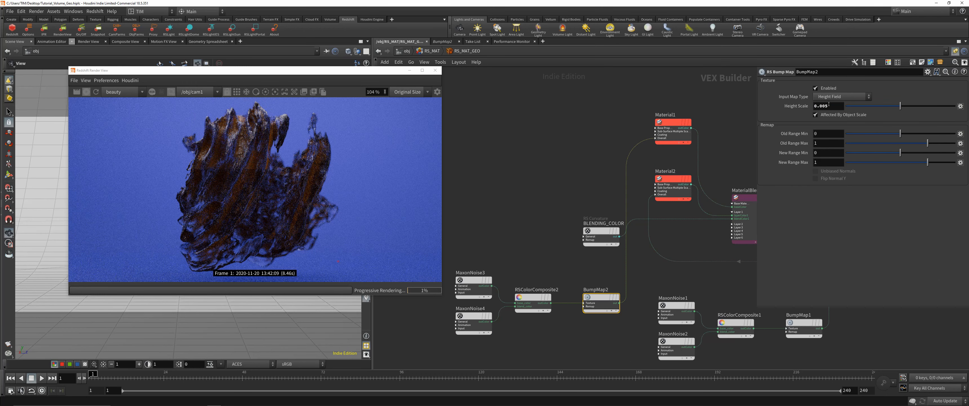
Step: Set the camera's focus distance by picking a point on the rock in the render view
left_click(233, 165)
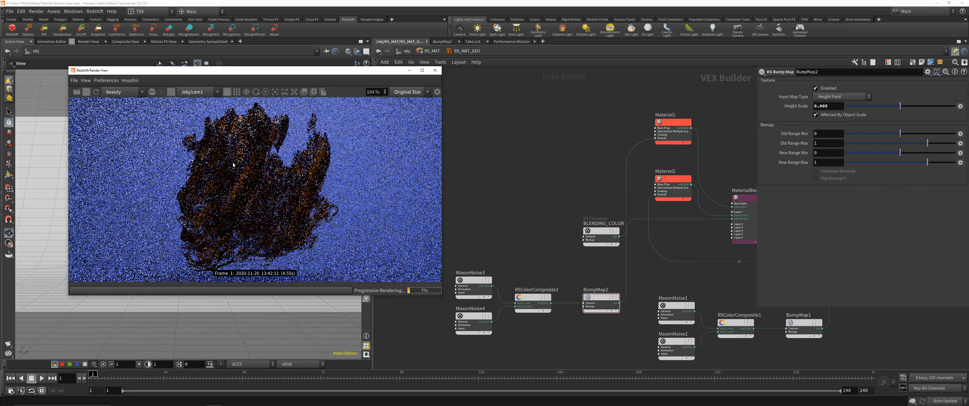
scroll(266, 189, "down", 1)
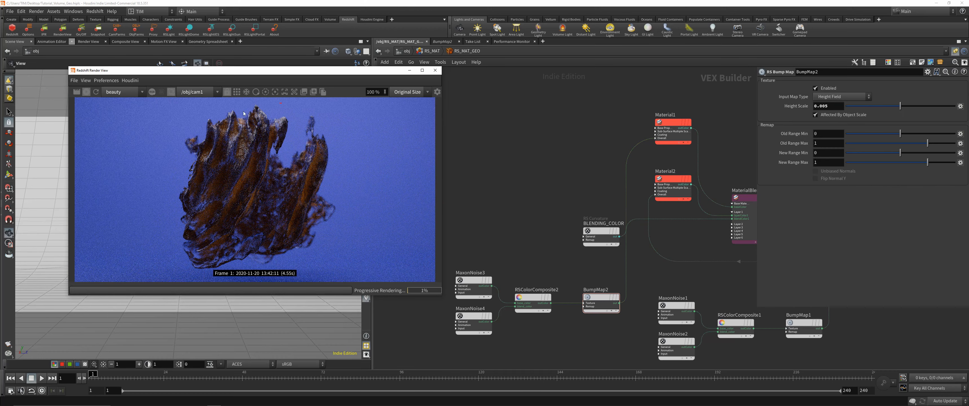
left_click(274, 93)
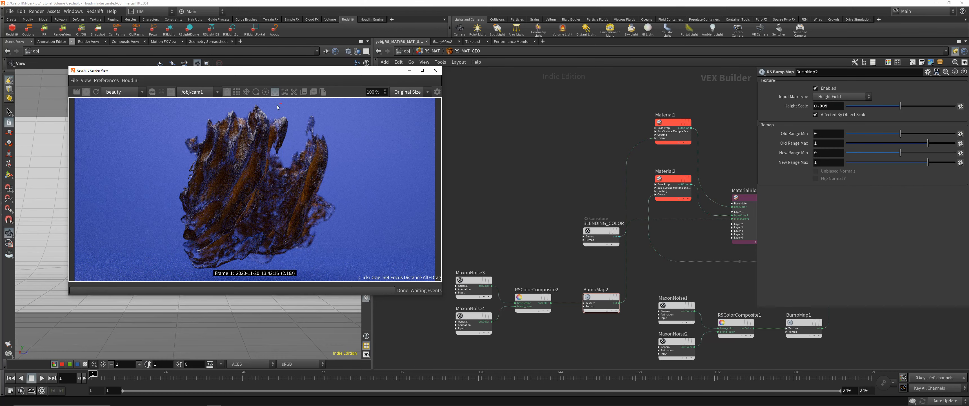
left_click(242, 179)
scroll(225, 191, "down", 1)
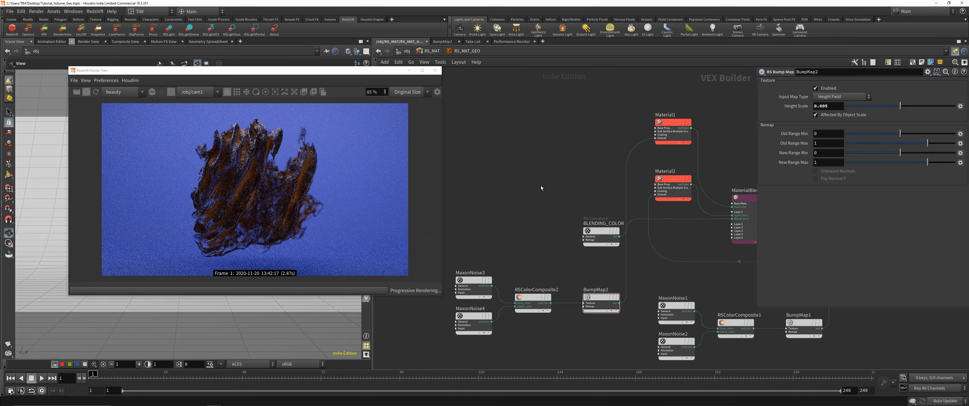
Step: Tidy the material network by lining up each bump chain with its material and placing BLENDING_COLOR beneath them
scroll(544, 181, "down", 5)
left_click_drag(470, 268, 565, 152)
left_click_drag(541, 233, 703, 340)
left_click_drag(671, 244, 565, 185)
left_click(573, 216)
left_click_drag(573, 209, 567, 219)
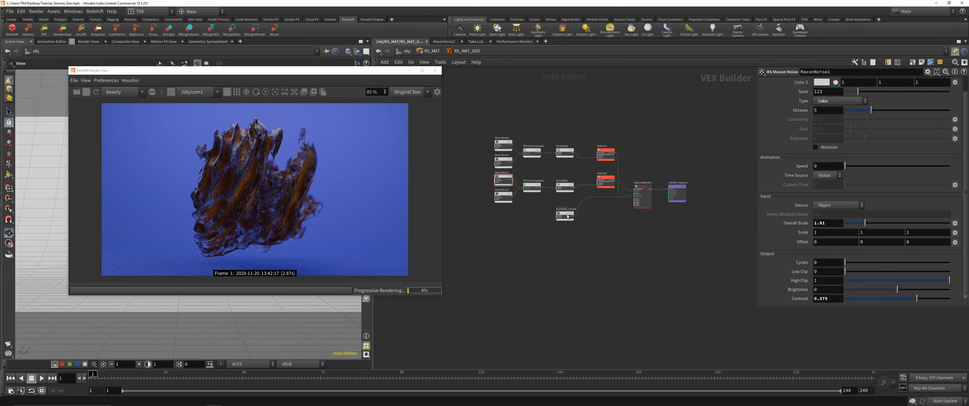
scroll(514, 262, "up", 3)
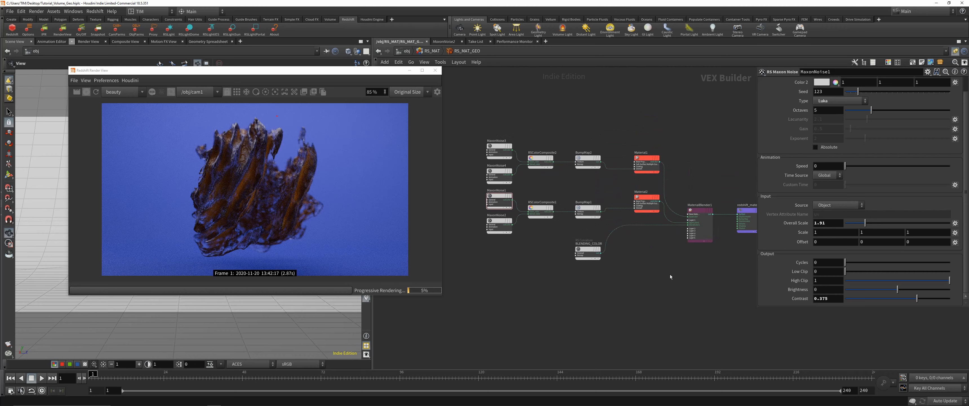
Step: Try pink as Material2's diffuse color, set it to white instead, and save the scene
left_click(638, 208)
left_click(824, 109)
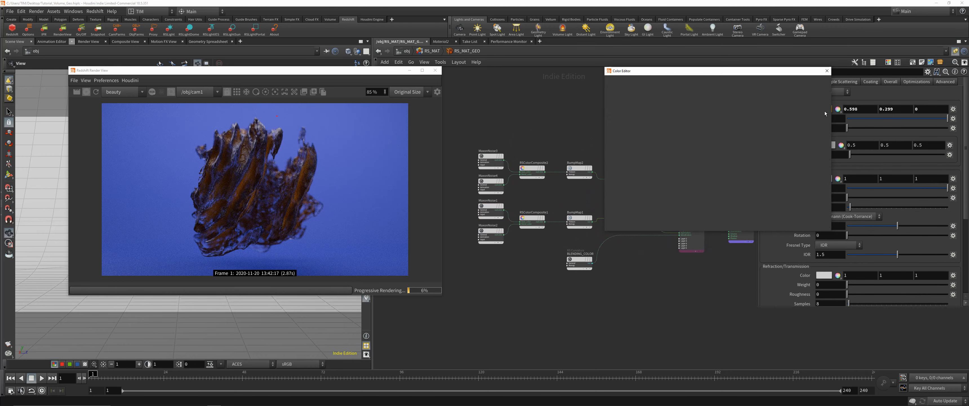
left_click(820, 93)
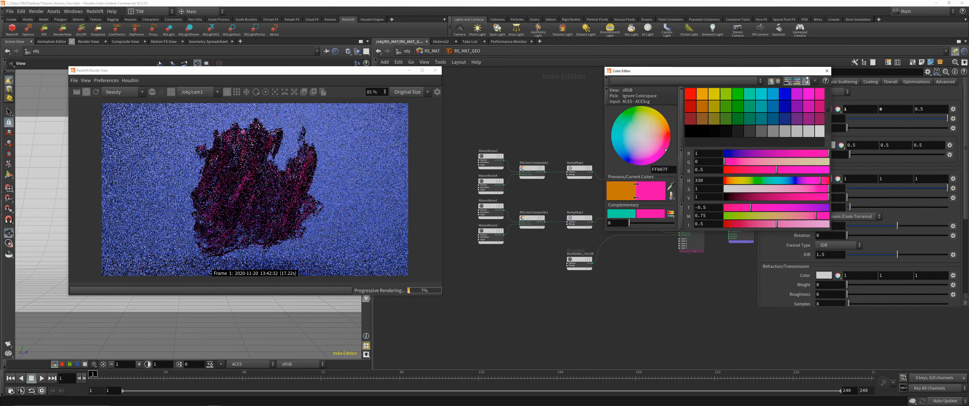
left_click_drag(777, 70, 698, 119)
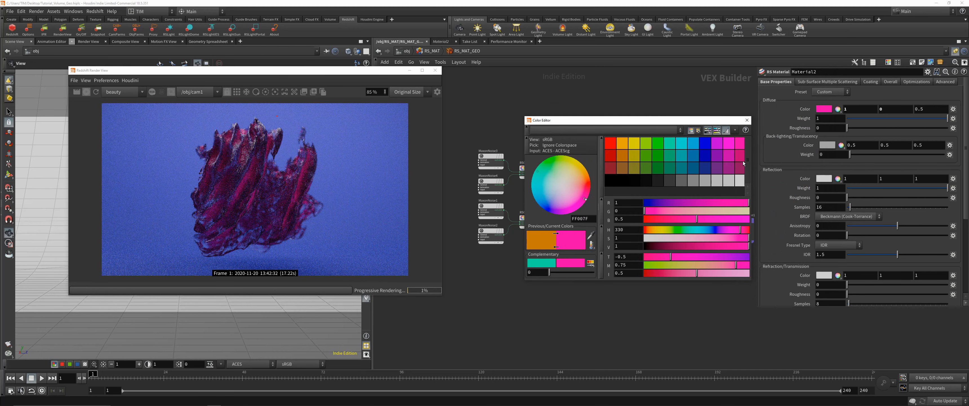
left_click(738, 181)
left_click(747, 120)
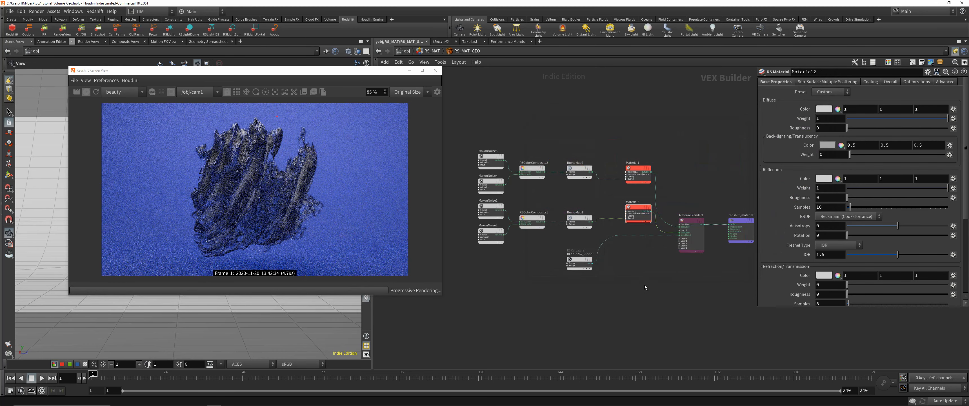
key("ctrl+s")
scroll(626, 261, "up", 3)
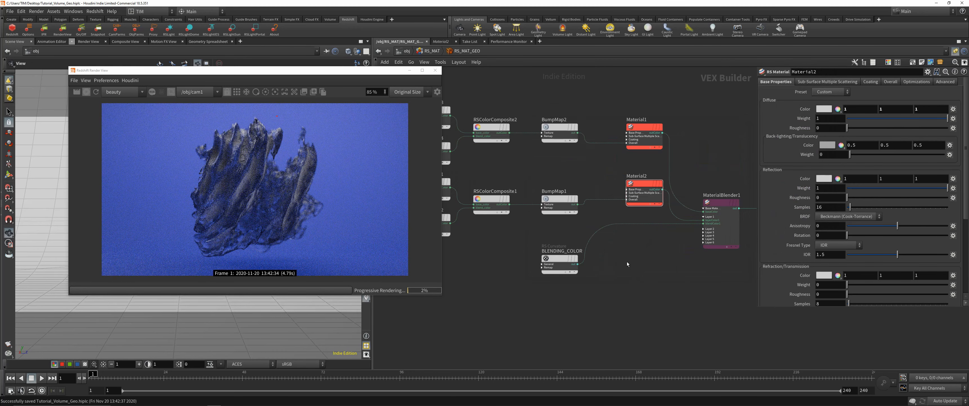
Step: Duplicate MaxonNoise1, MaxonNoise2 and RSColorComposite1, placing the copies below the existing nodes
scroll(545, 228, "down", 2)
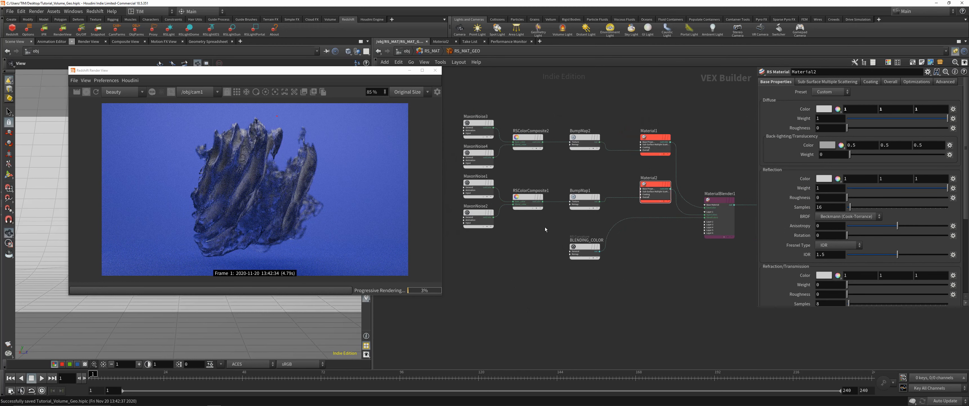
left_click_drag(481, 242, 564, 173)
left_click_drag(548, 200, 544, 278)
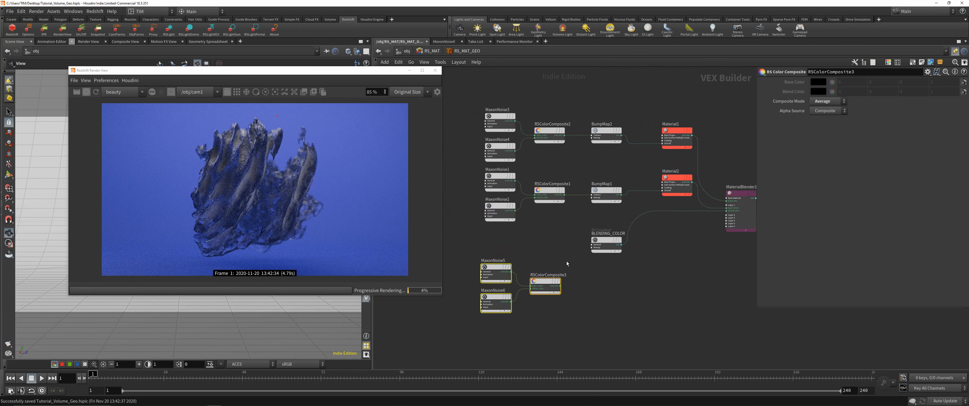
Step: Add an RS Ramp after RSColorComposite3 and wire its output into Material2's Base Properties input
left_click(559, 287)
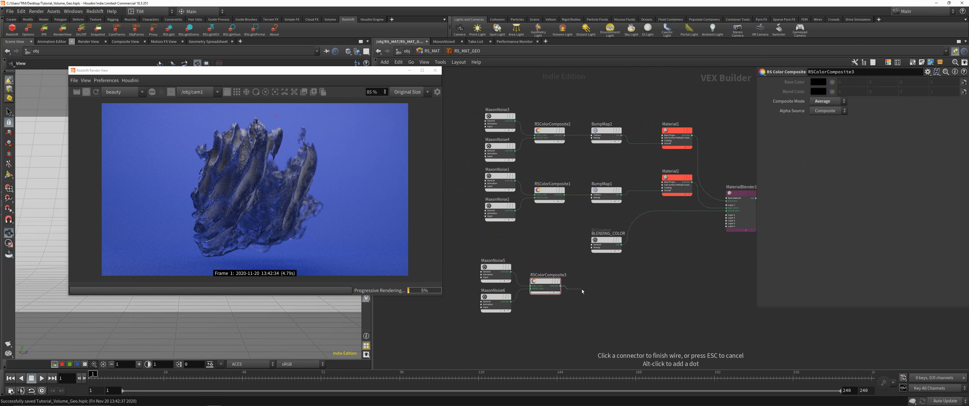
key("Tab")
type("ramp")
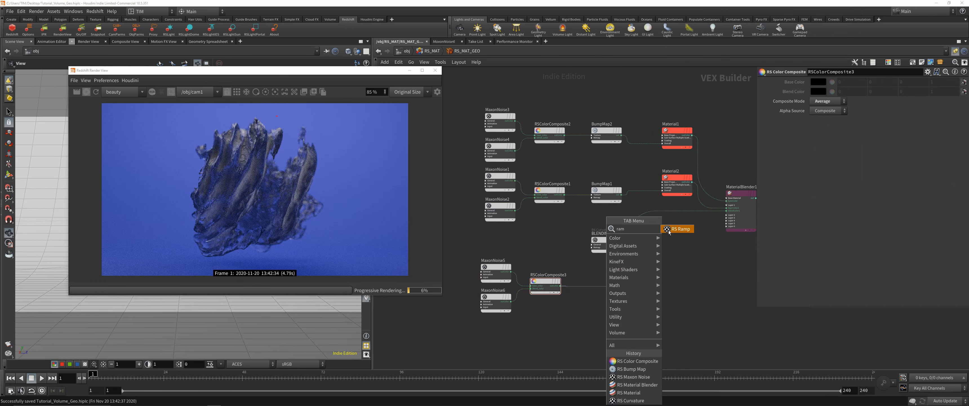
key("Return")
left_click_drag(603, 289, 583, 283)
left_click(601, 286)
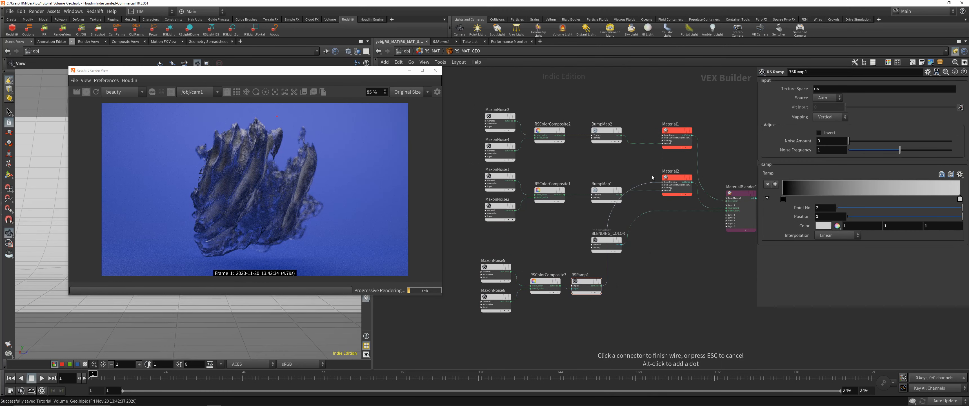
left_click(667, 190)
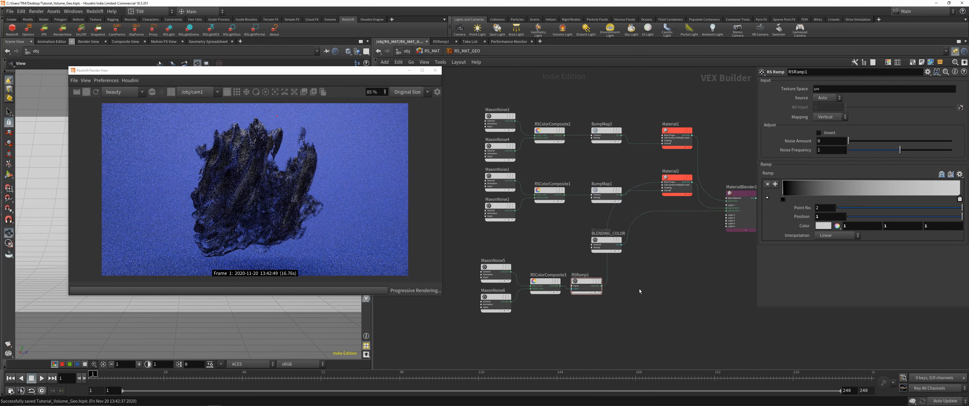
Step: Try the Infra-Red and Two-Tone presets on RSRamp1 and settle on White to Red
left_click(583, 283)
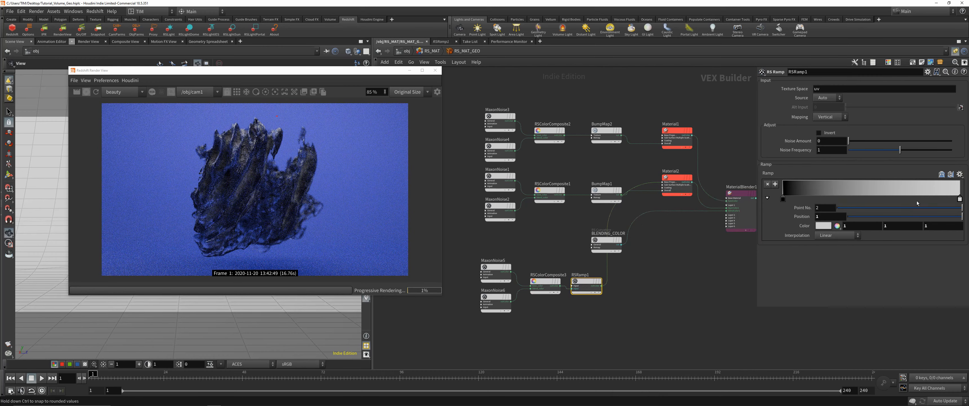
left_click(958, 175)
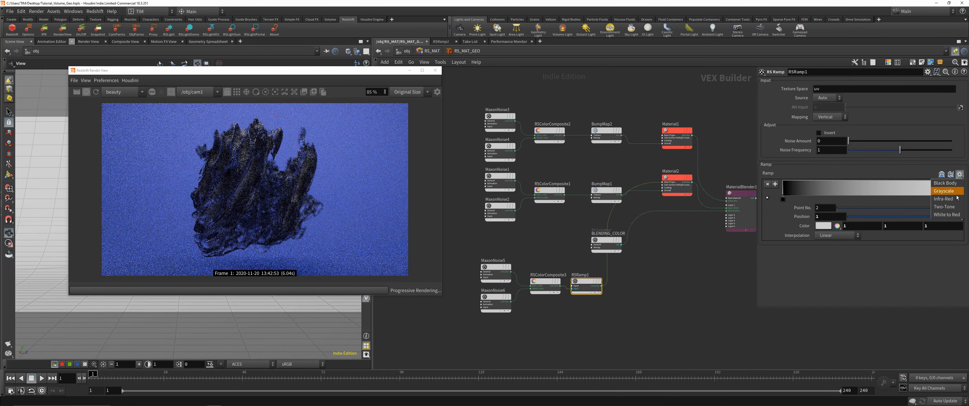
left_click(956, 196)
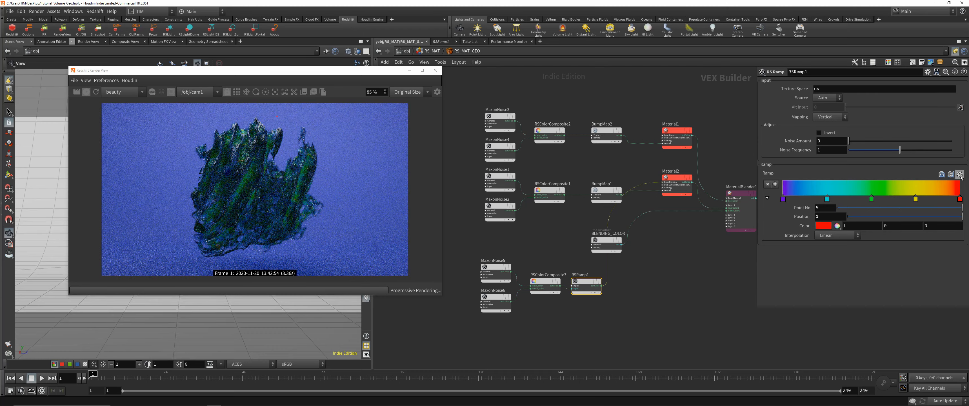
left_click(960, 175)
left_click(946, 203)
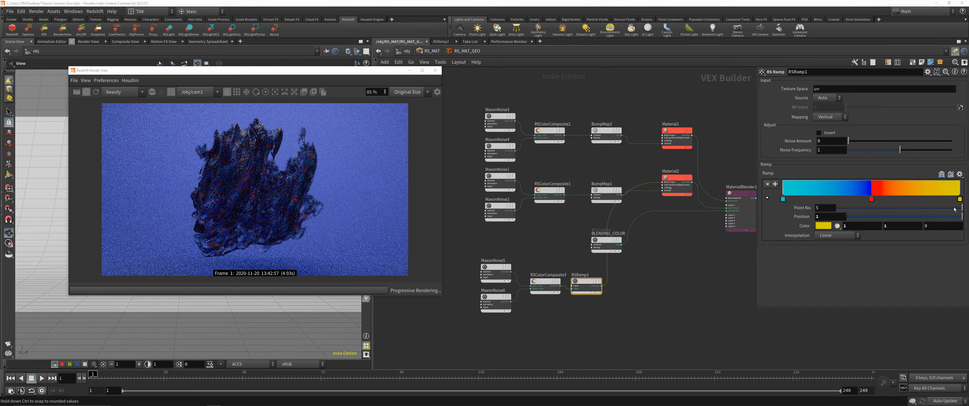
left_click(960, 174)
left_click(946, 216)
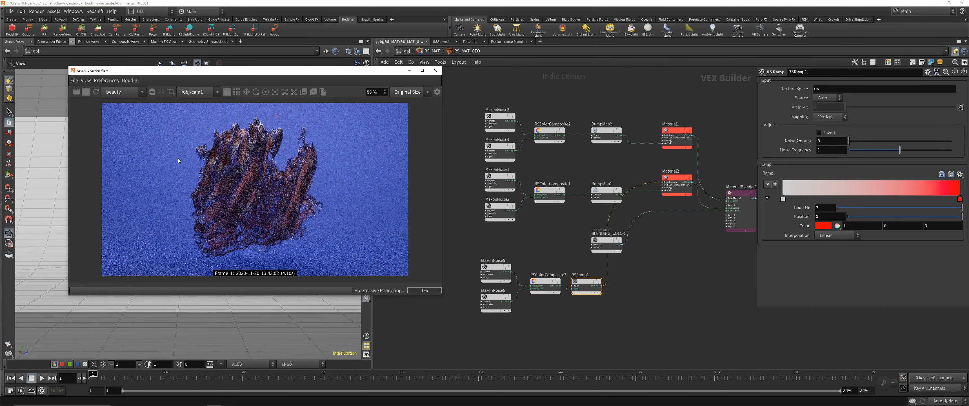
Step: Inspect the ramp coloring up close in a render region over the rock and close the render view
left_click_drag(176, 154, 338, 212)
scroll(242, 179, "up", 4)
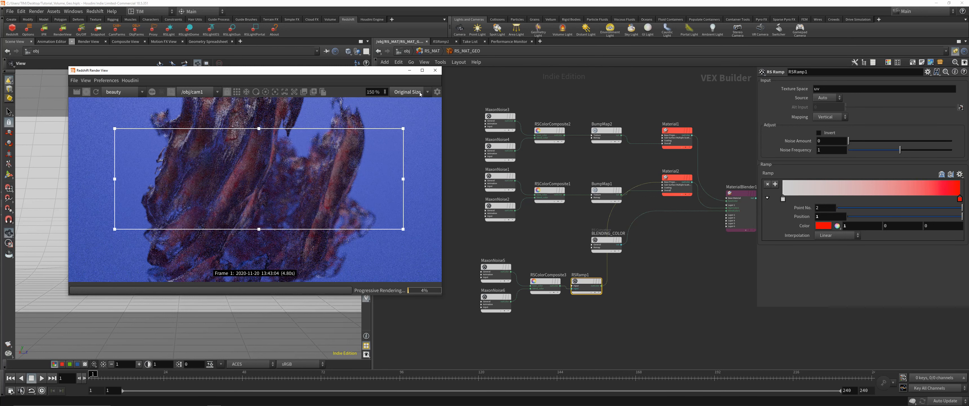
scroll(260, 177, "down", 3)
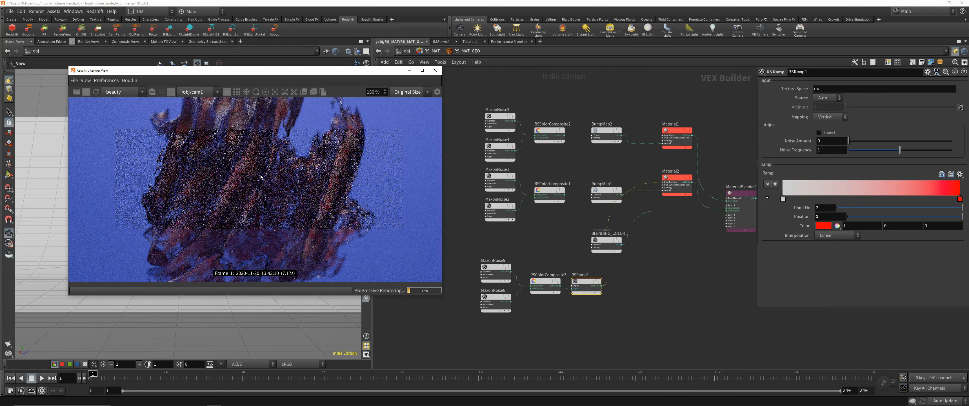
left_click(475, 118)
left_click(435, 70)
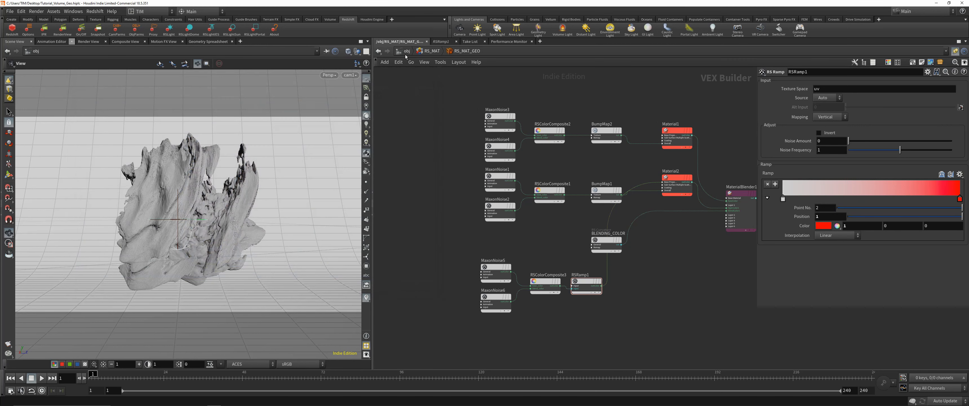
Step: Set cam1's resolution to the HDTV 1080 preset at object level and save the scene
left_click(406, 51)
left_click(515, 210)
left_click(808, 82)
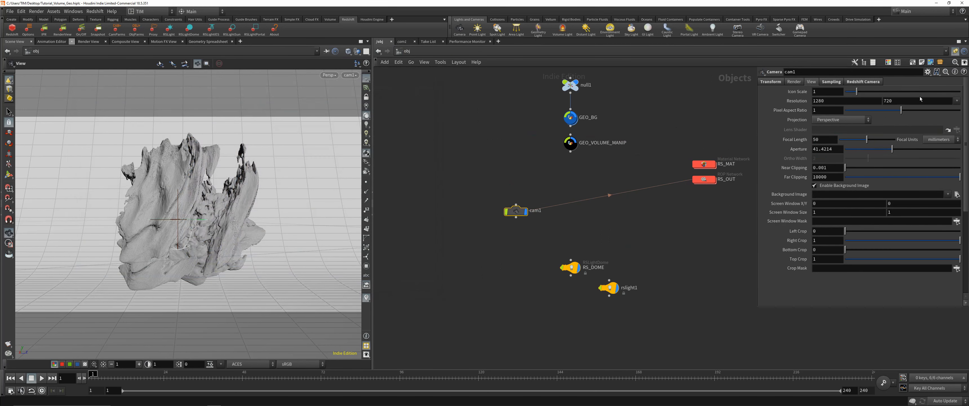
left_click(956, 101)
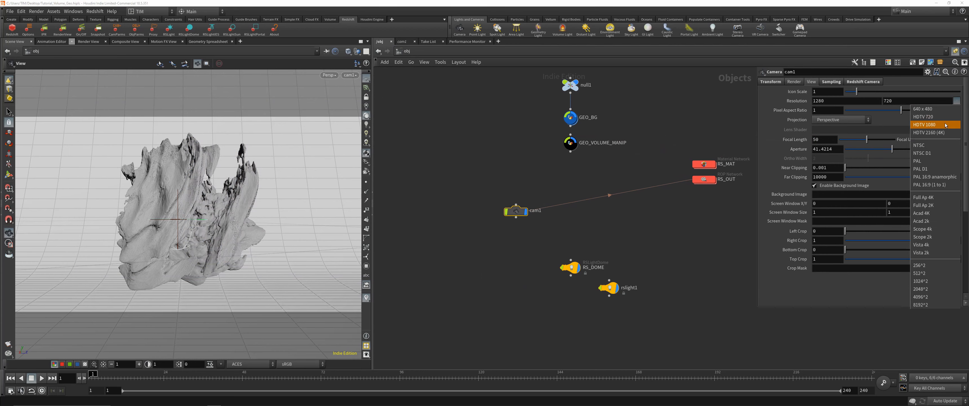
left_click(932, 123)
key("ctrl+s")
Step: Open the RS_MAT_GEO material network and start a Redshift render through cam1 with a render region over the rock
left_click(712, 180)
key("i")
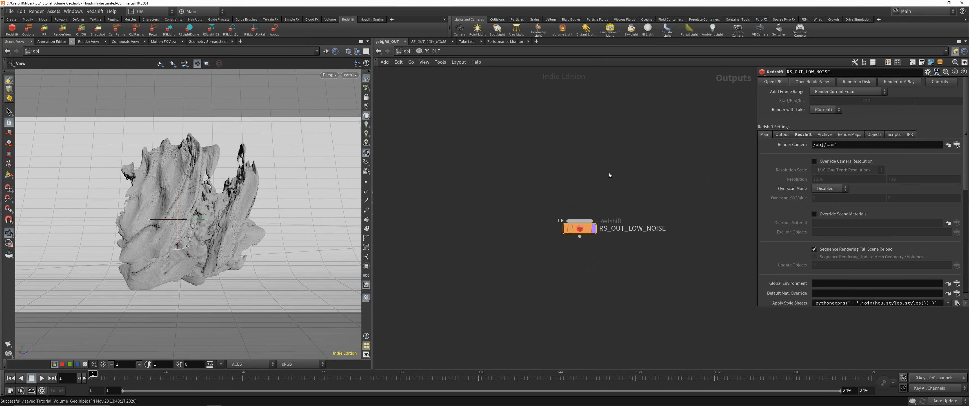
key("u")
double_click(697, 165)
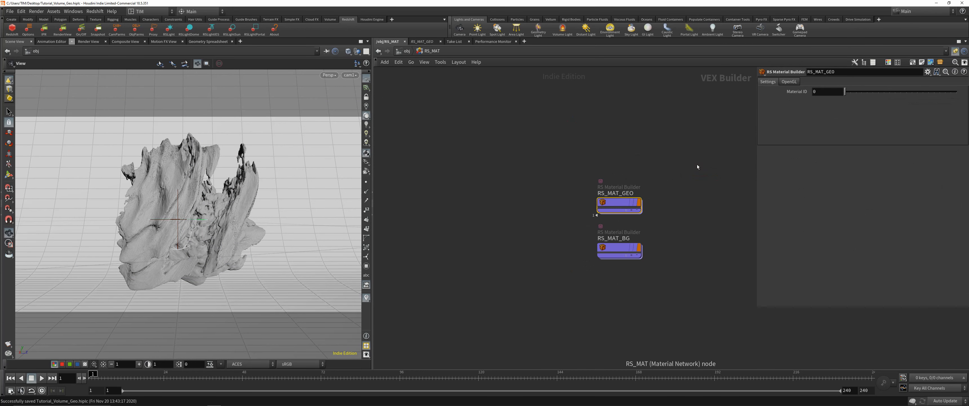
double_click(618, 203)
key("alt+r")
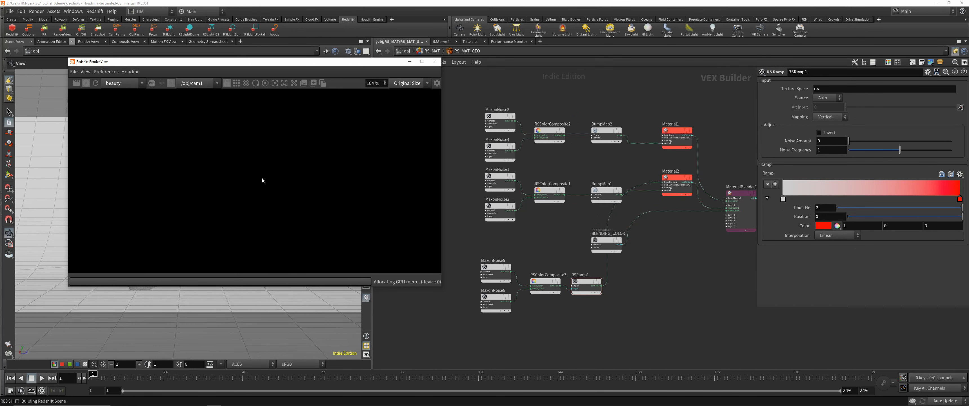
scroll(266, 185, "down", 1)
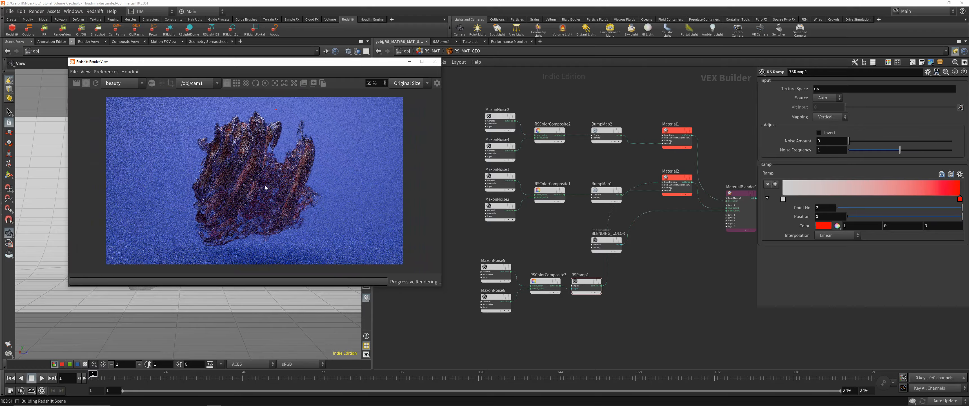
scroll(266, 184, "up", 1)
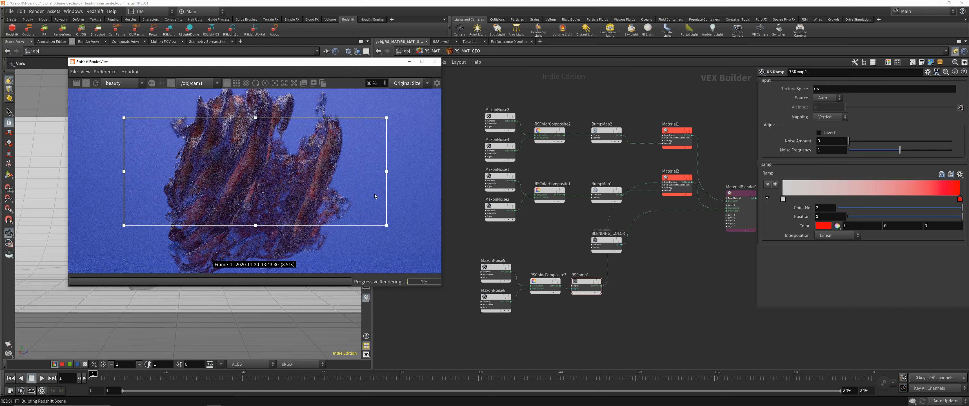
Step: Color RSRamp1's red end point orange (1, 0.5, 0) and move it inward to position about 0.6
double_click(960, 201)
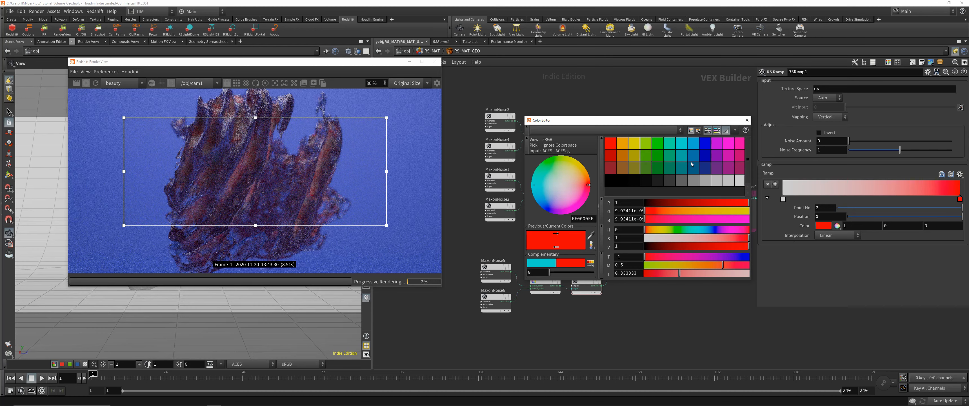
left_click(609, 184)
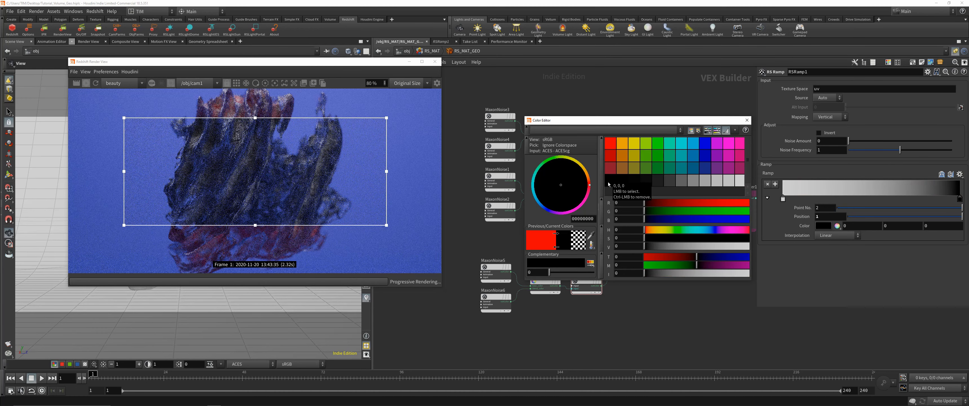
left_click(621, 145)
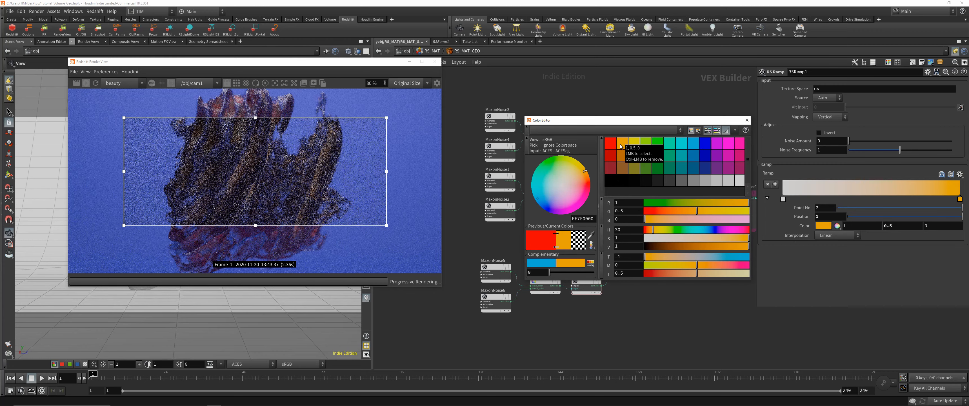
left_click_drag(960, 198, 885, 198)
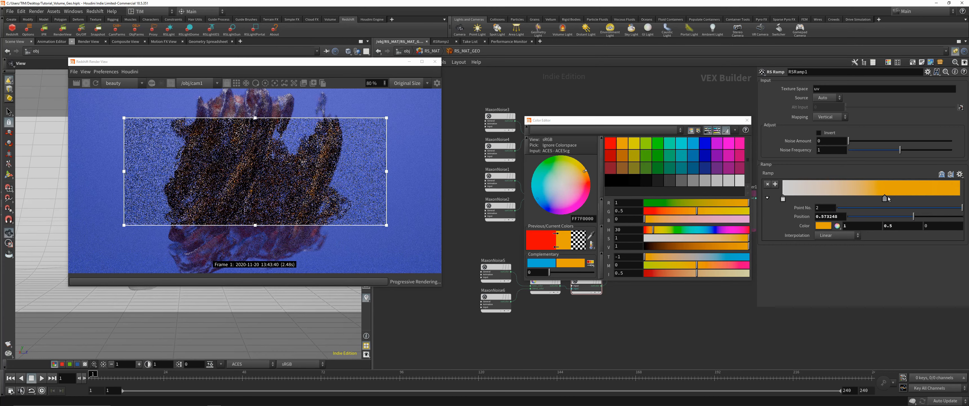
Step: Move RSRamp1's white start point to position about 0.29 and recolor it a deeper orange (1, 0.358, 0)
left_click_drag(783, 198, 834, 200)
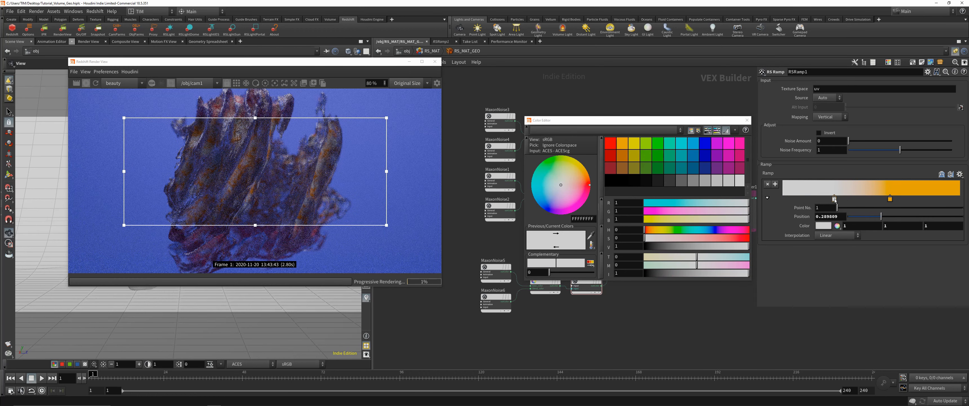
left_click(610, 143)
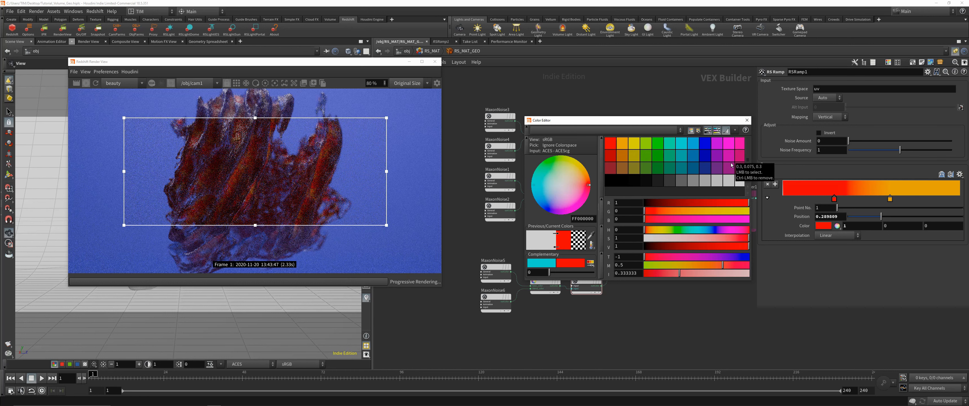
left_click_drag(836, 199, 826, 200)
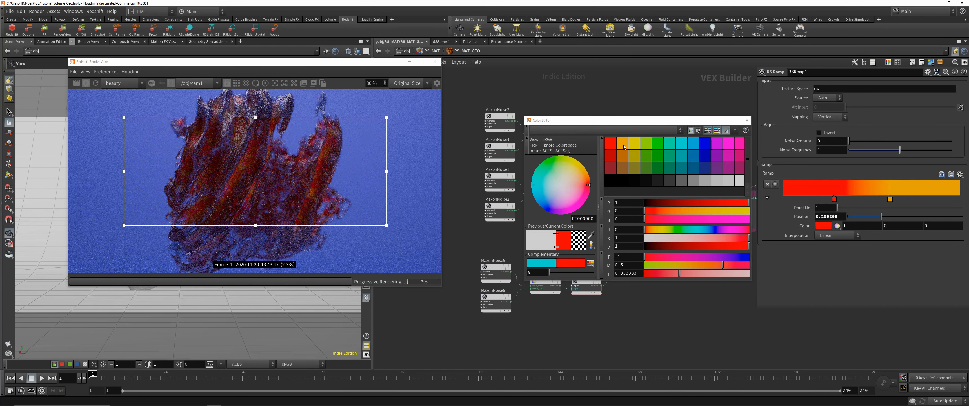
left_click_drag(705, 211, 681, 209)
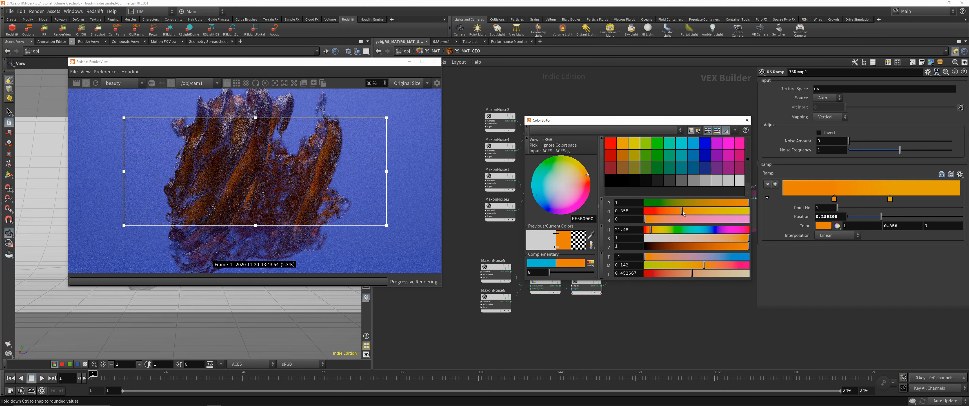
Step: Check the orange ramp coloring up close and in the full frame, close the color editor and save the scene
scroll(211, 162, "up", 3)
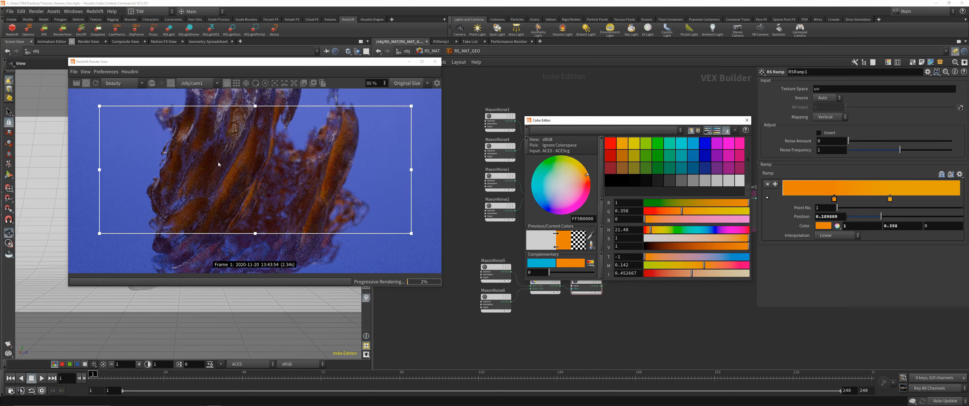
scroll(243, 164, "down", 2)
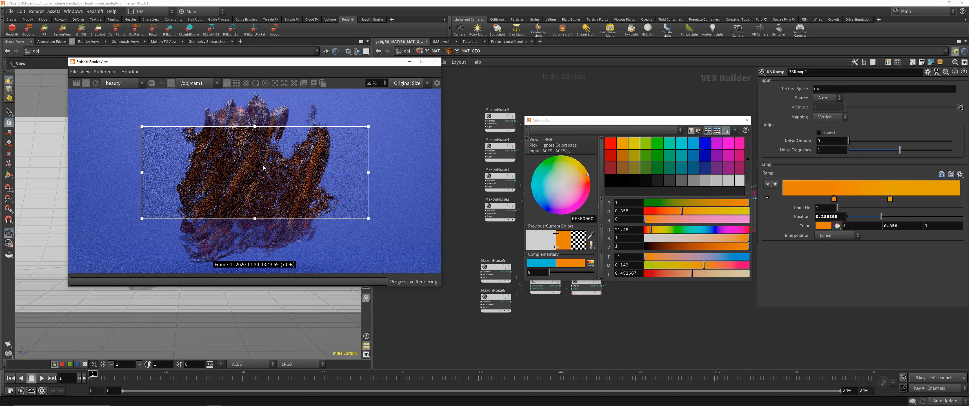
scroll(351, 201, "down", 1)
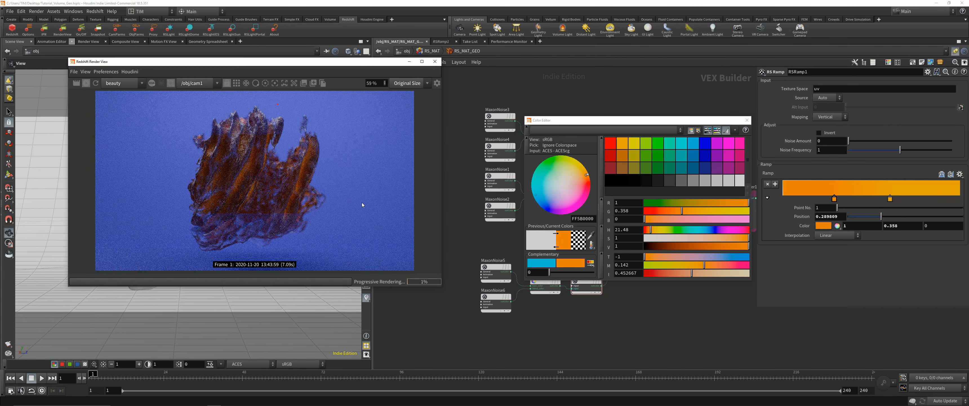
left_click(747, 120)
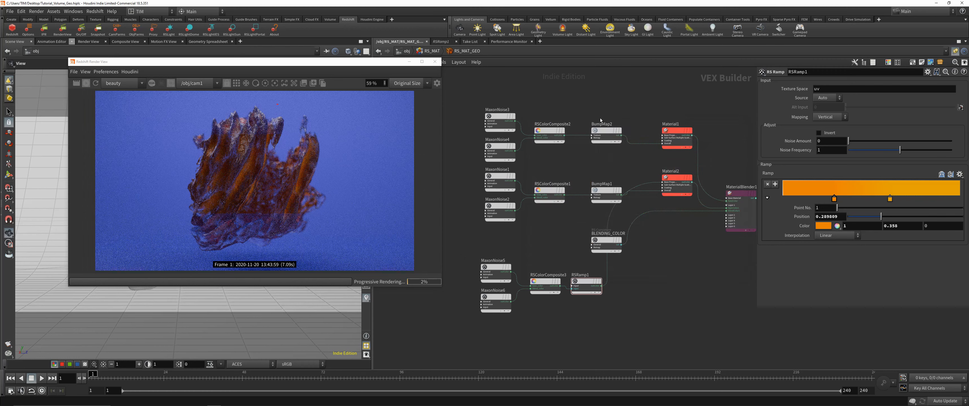
key("ctrl+s")
Step: Try Fixed Scaling in the render view, return to Original Size and go up to the object level
left_click(408, 83)
left_click(404, 90)
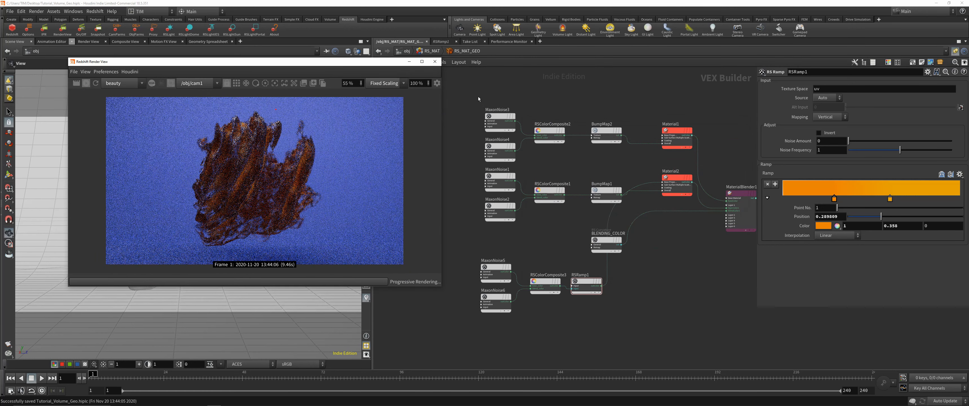
left_click(406, 52)
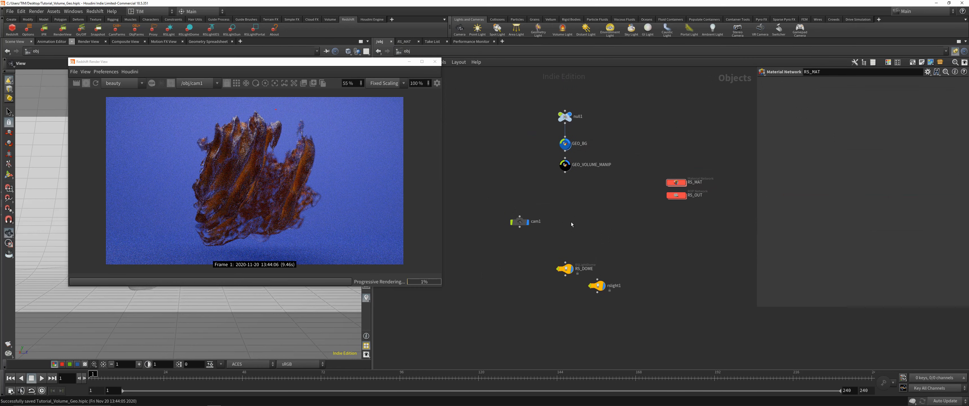
left_click(387, 83)
left_click(387, 88)
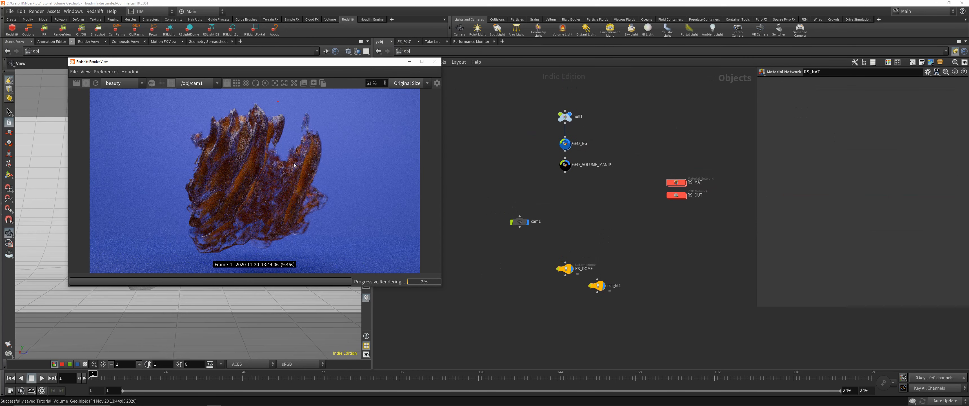
Step: Enlarge and reposition the render view window to show the whole rock render, and dismiss the desktop notification
left_click_drag(443, 287, 474, 301)
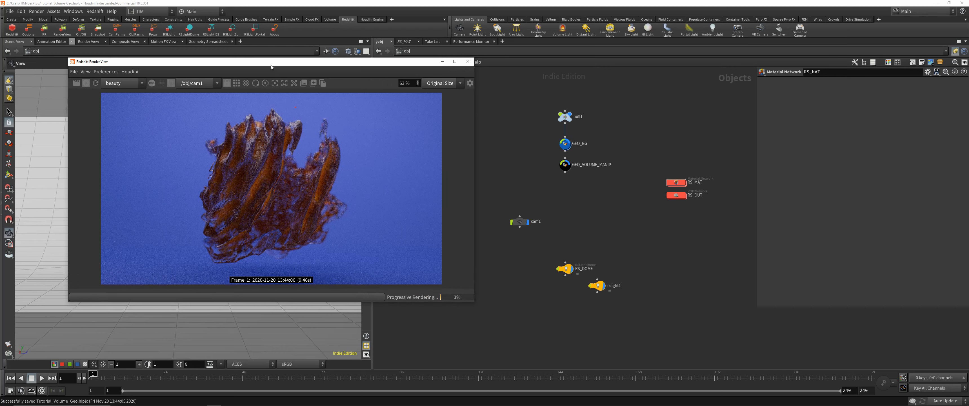
left_click_drag(271, 64, 252, 30)
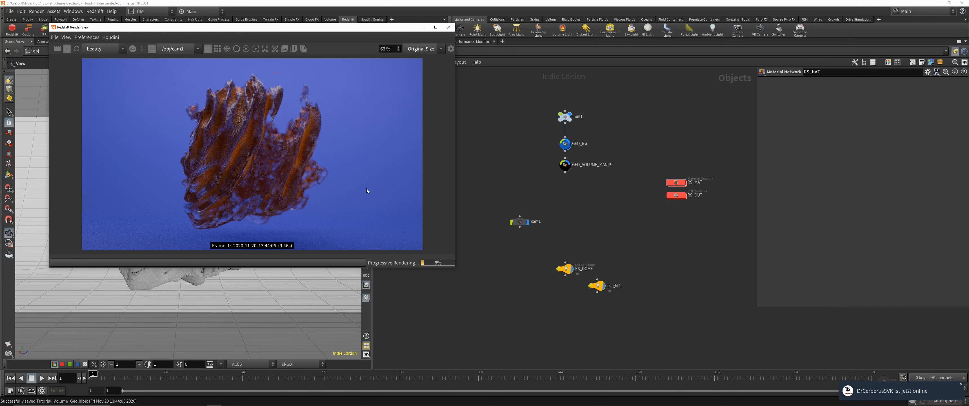
left_click(961, 384)
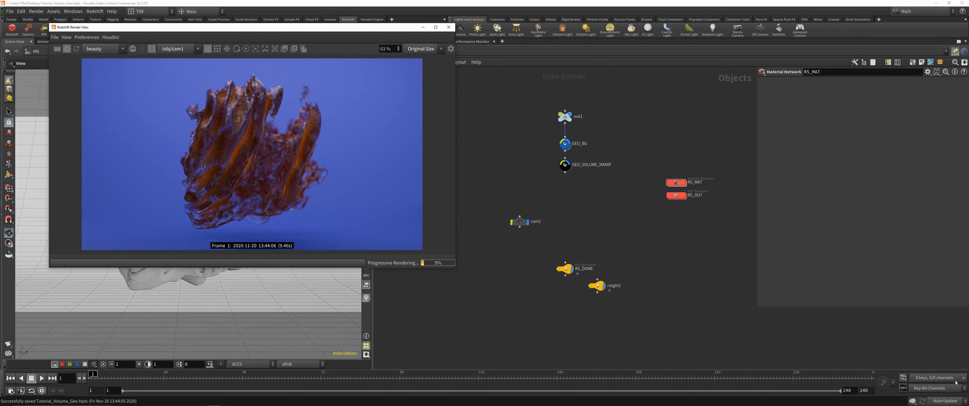